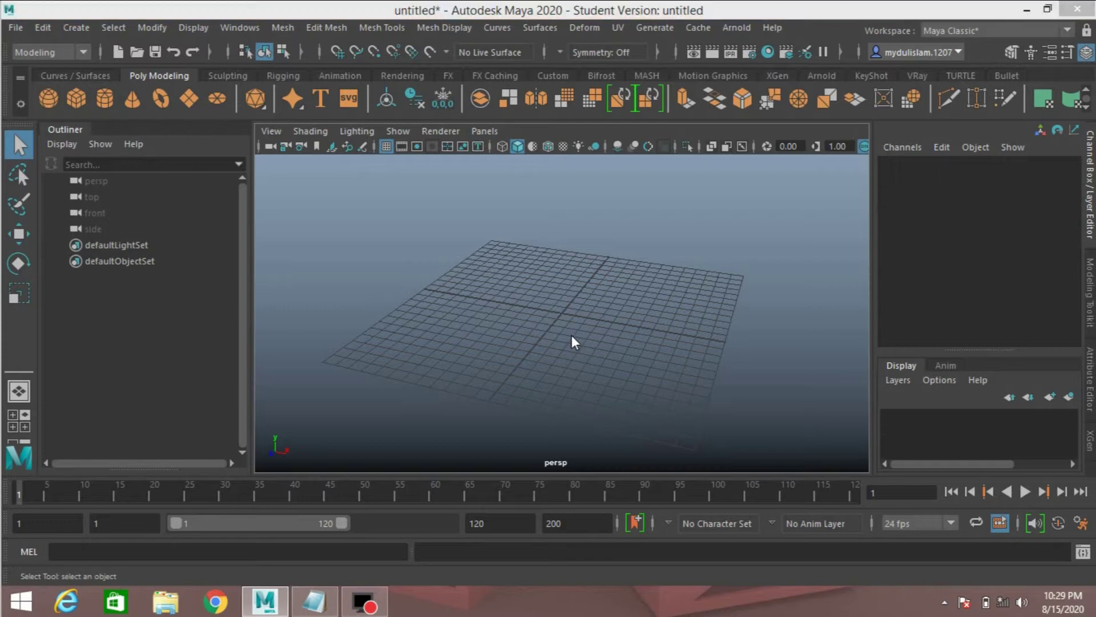
Step: Maximize the side view and switch the menu set to Rigging
key(space)
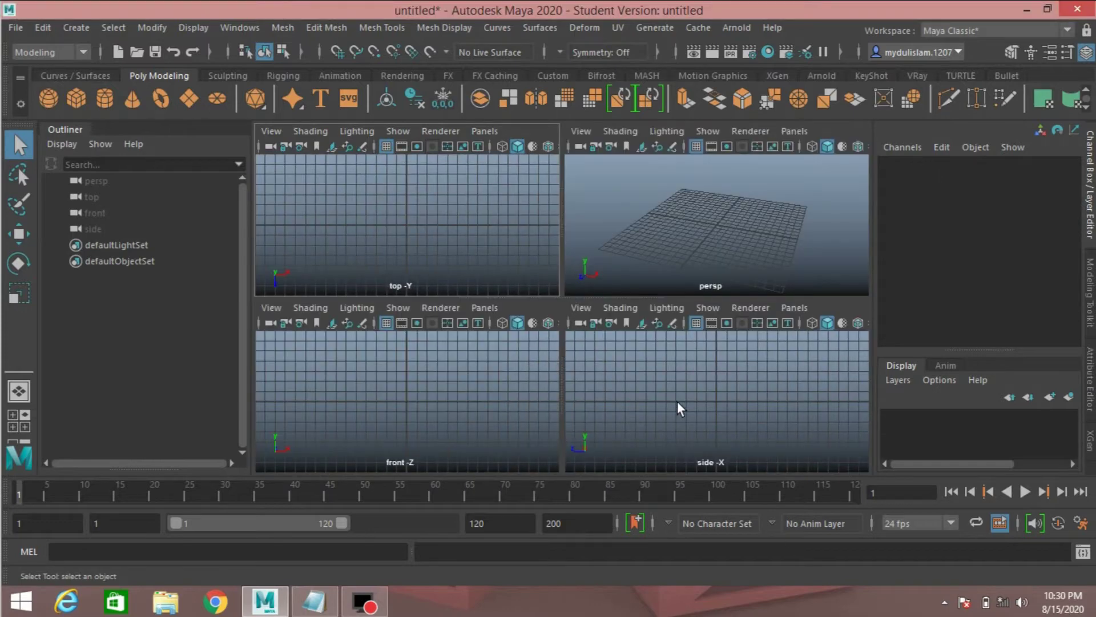
key(space)
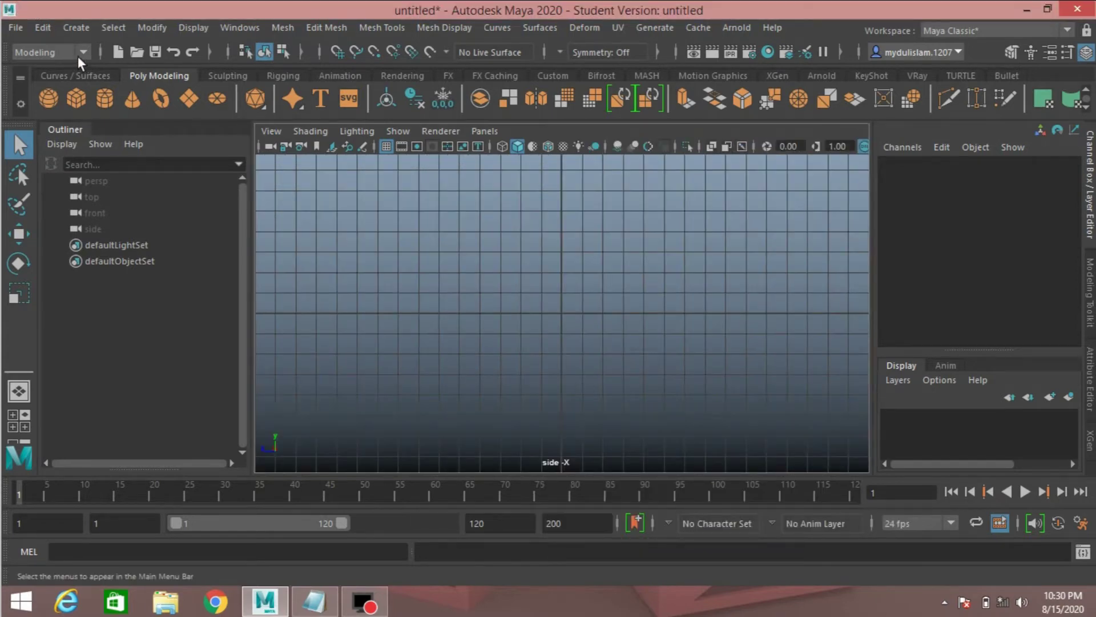
click(80, 54)
click(74, 87)
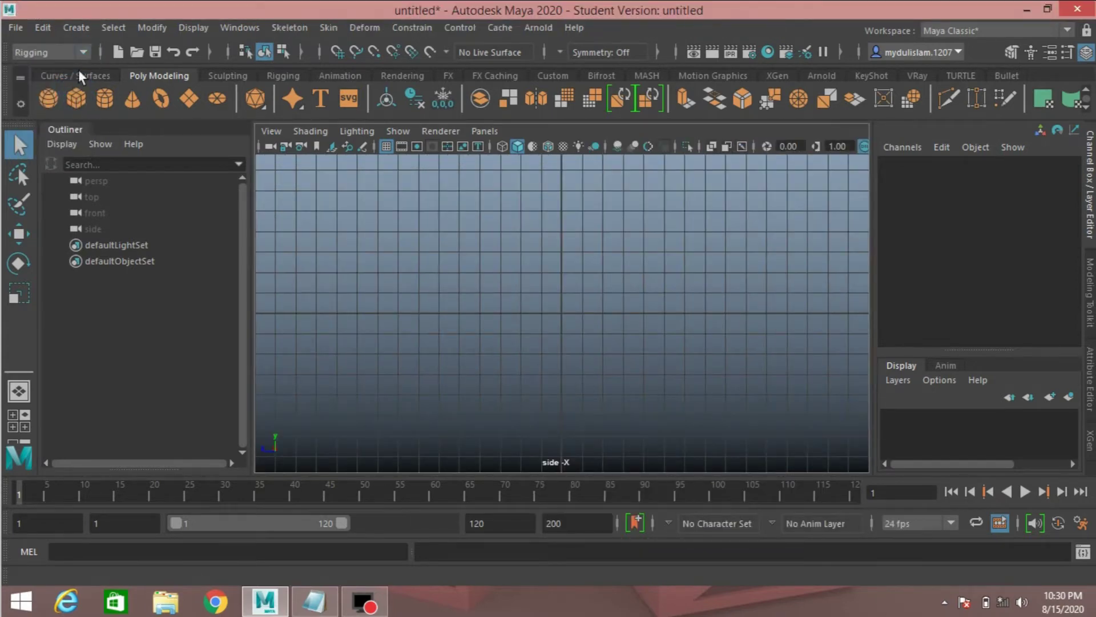
Step: Create a five-joint leg chain in the side view, grid-snapping the first joint to Y 10, Z -4, with bones about 5.4, 4.5, 2 and 2.3 units long
click(276, 28)
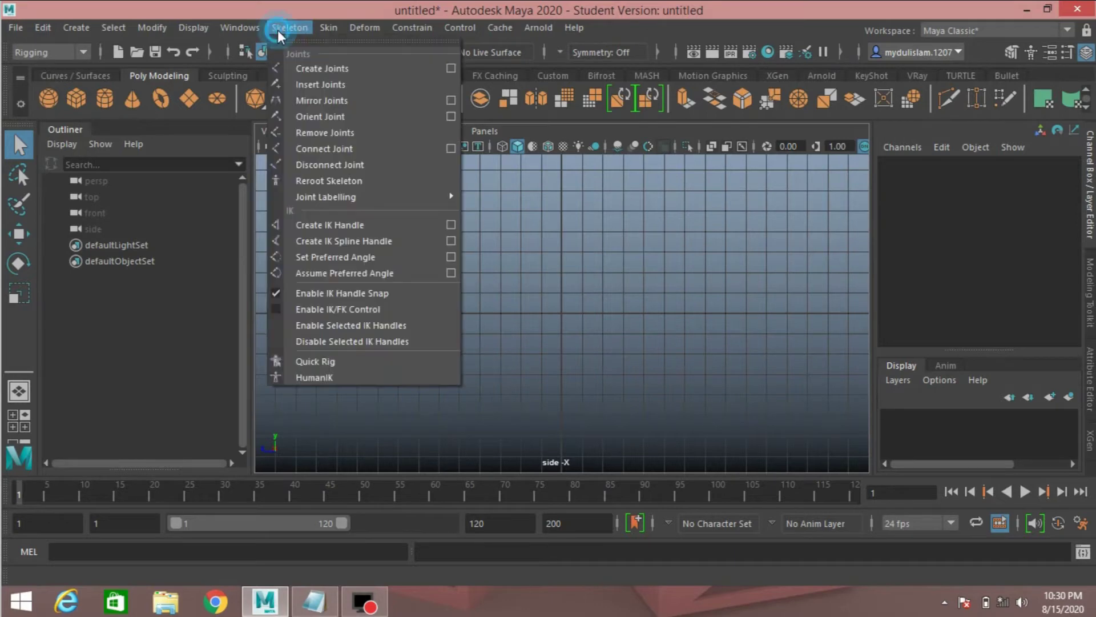
click(326, 70)
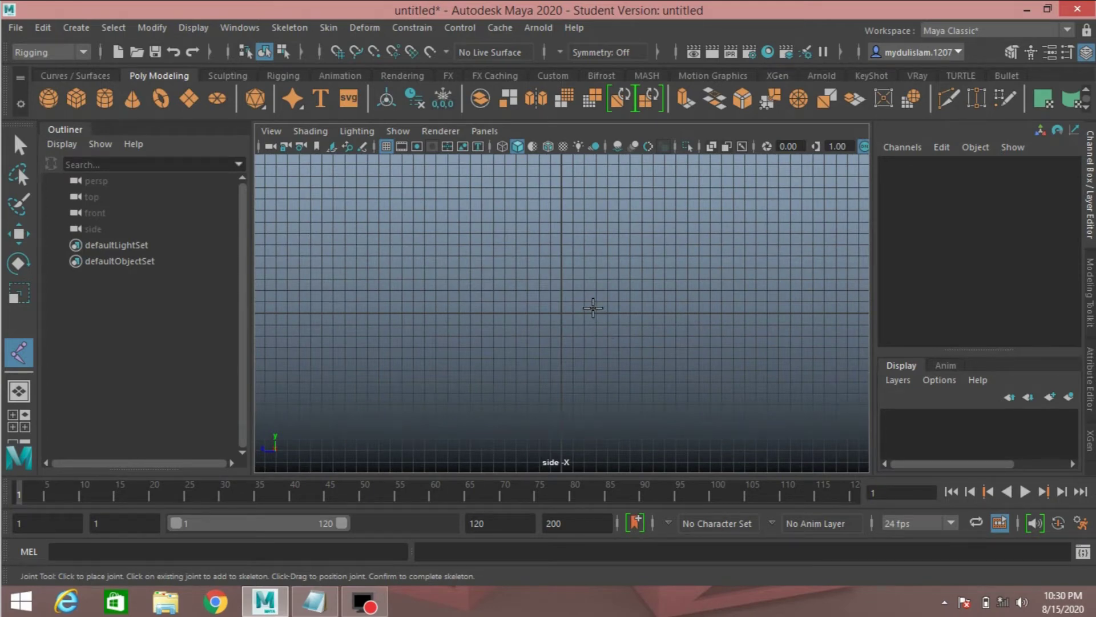
key(x)
click(607, 199)
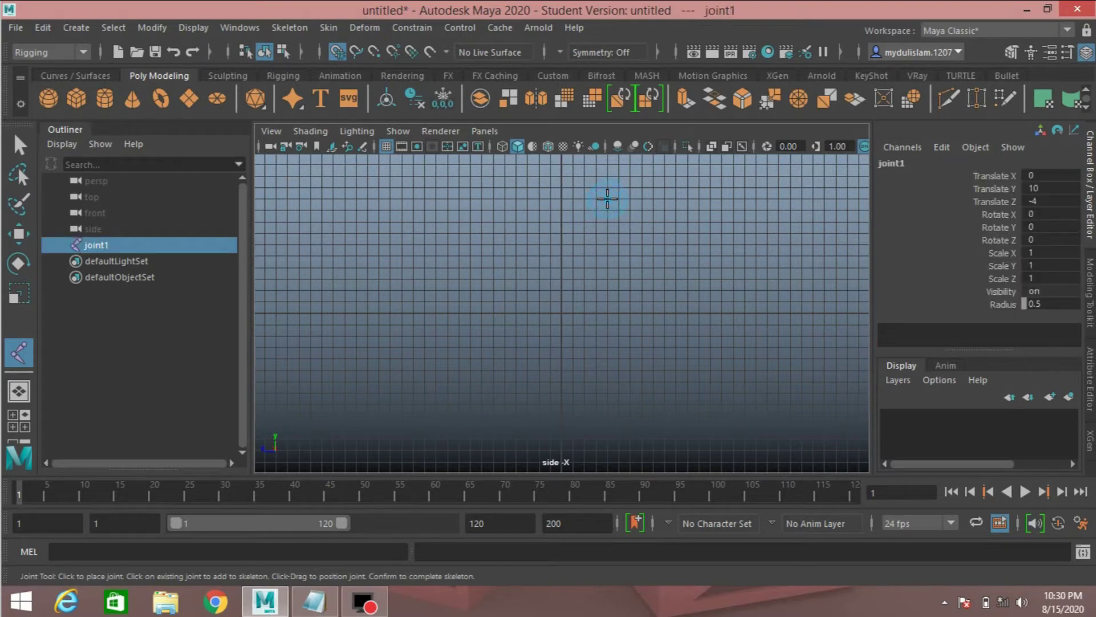
click(583, 255)
click(607, 302)
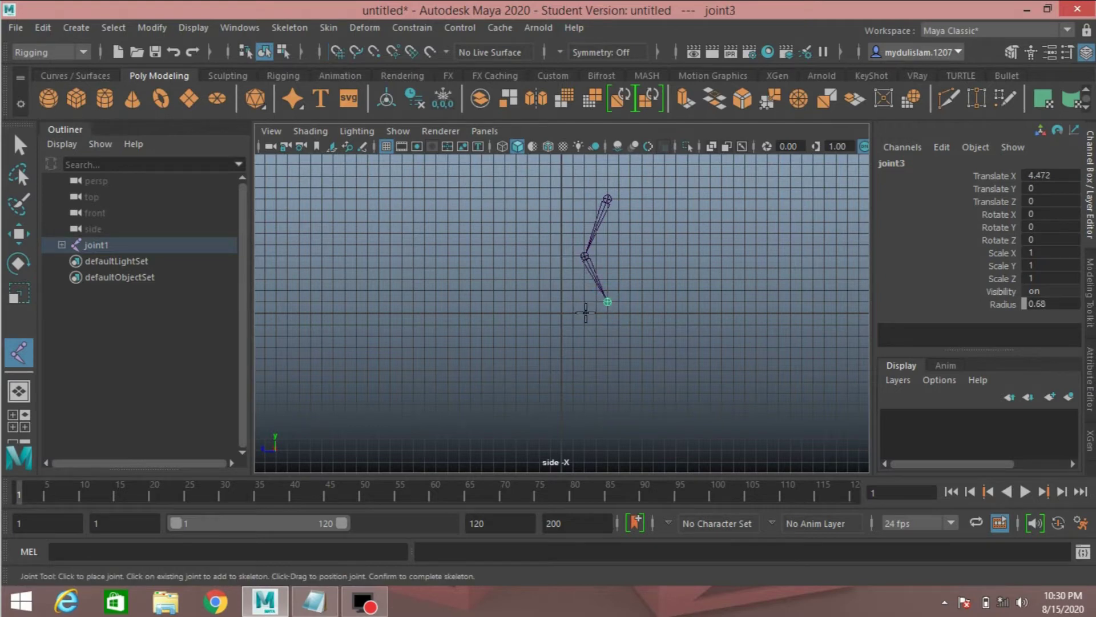
click(586, 310)
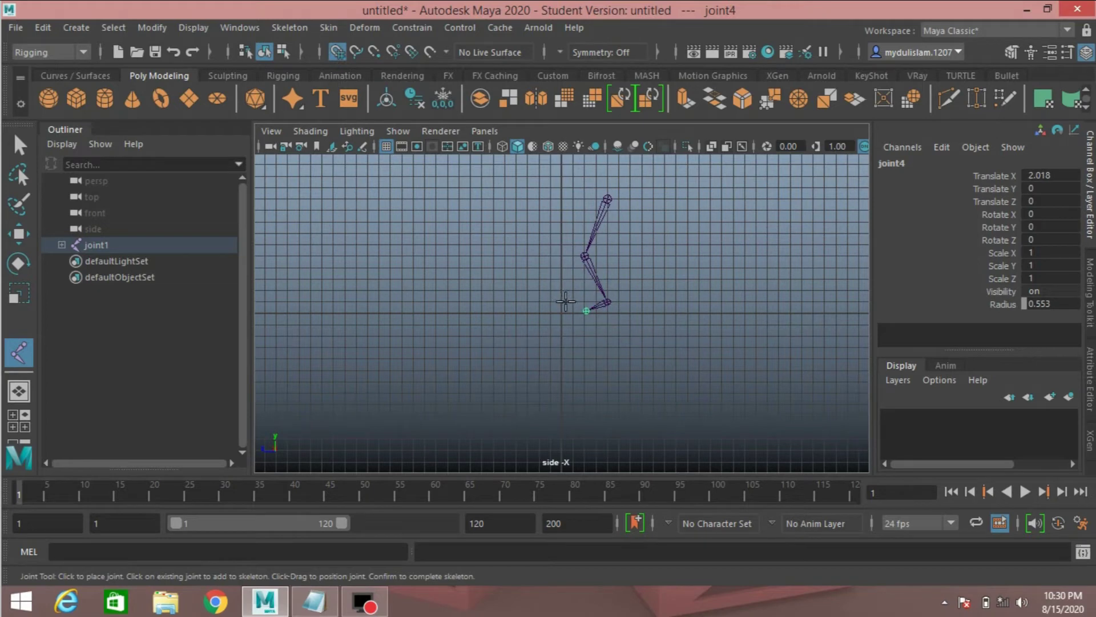
click(562, 301)
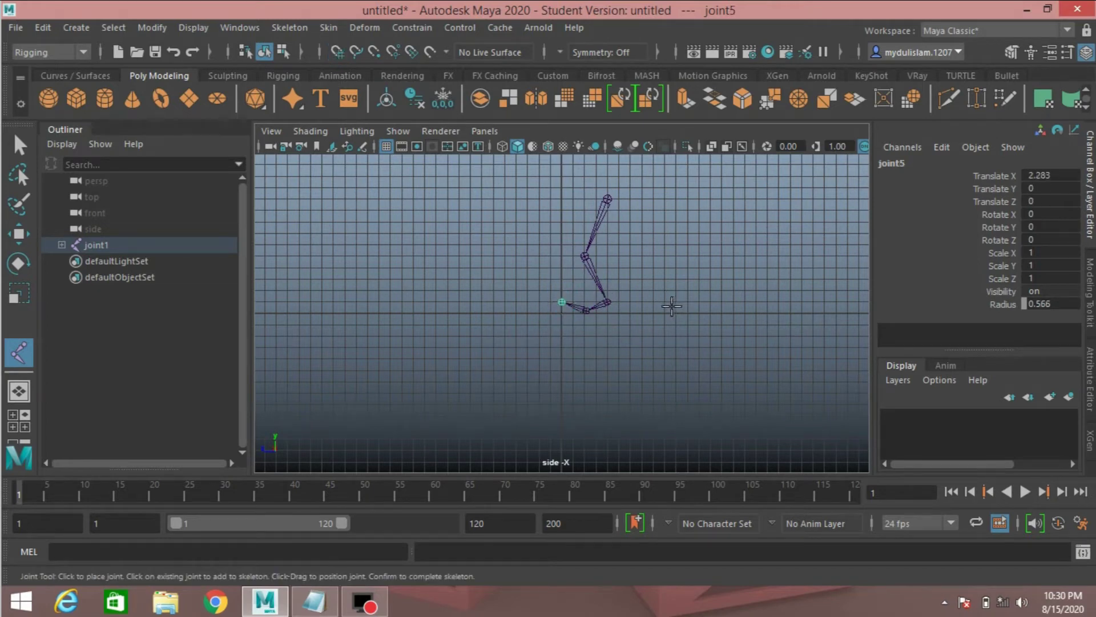
key(q)
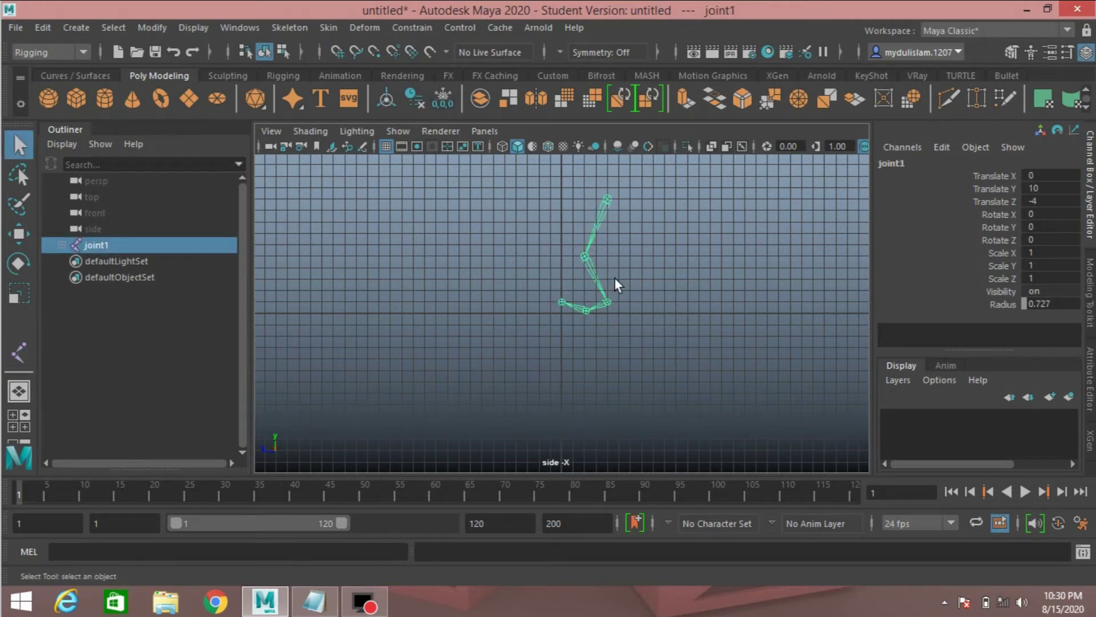
Step: Show the leg chain in the perspective view and expand its full joint hierarchy in the Outliner
key(space)
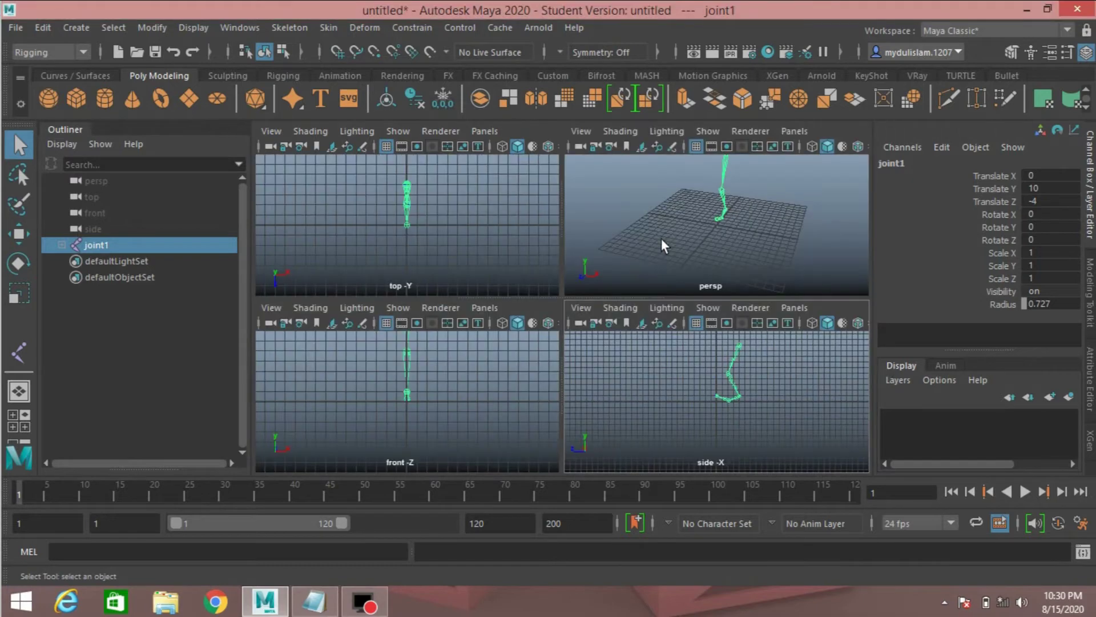
key(space)
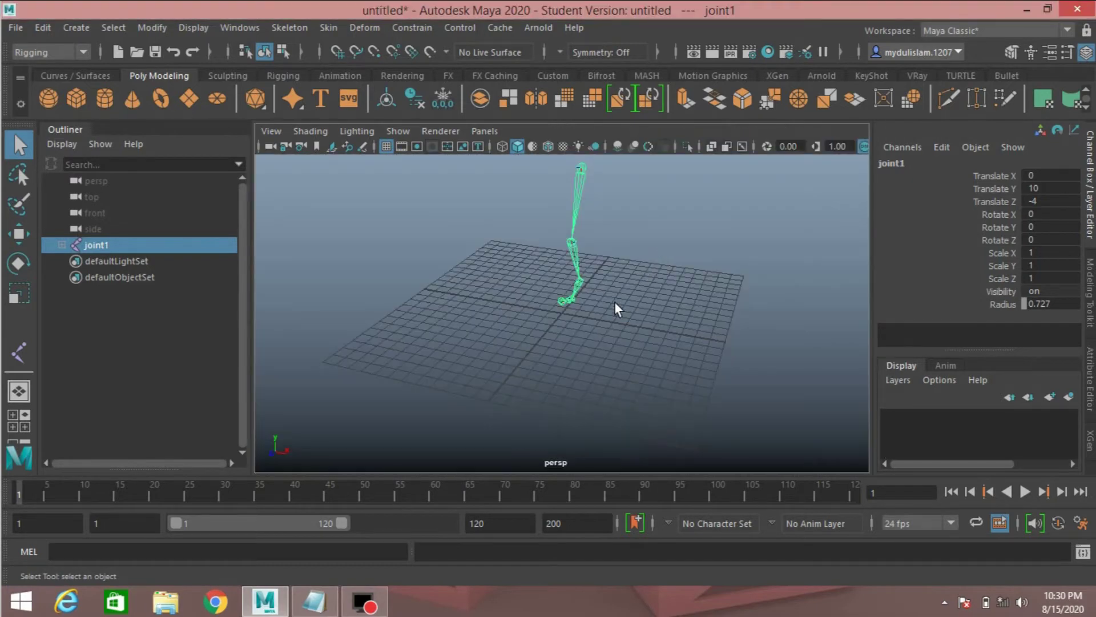
alt+drag(626, 289, 578, 301)
alt+middle_drag(578, 302, 541, 330)
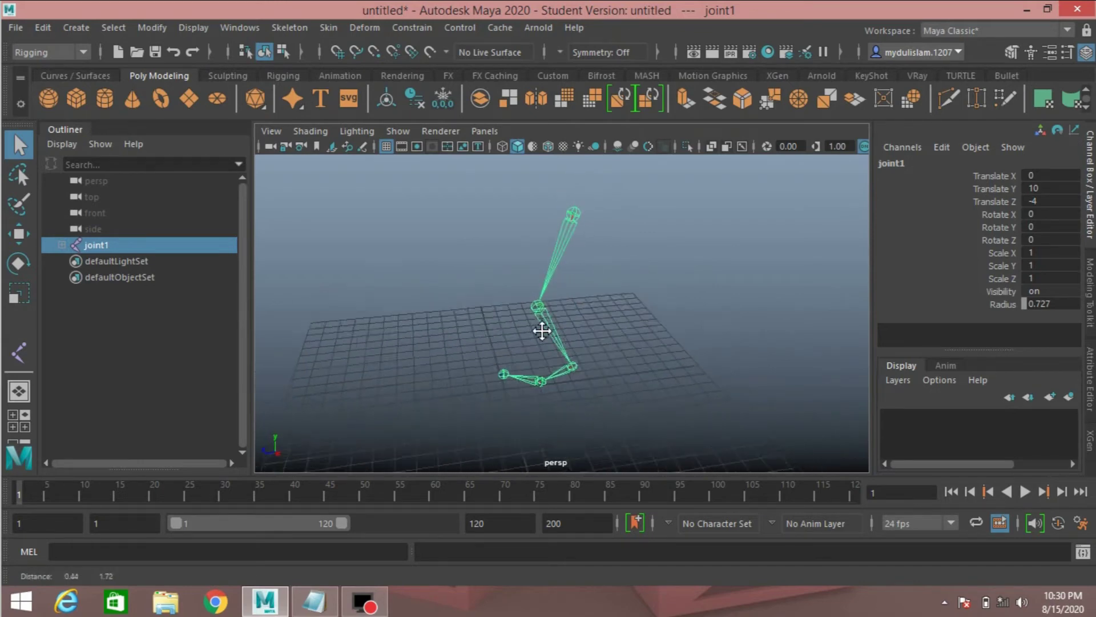
alt+drag(542, 330, 507, 304)
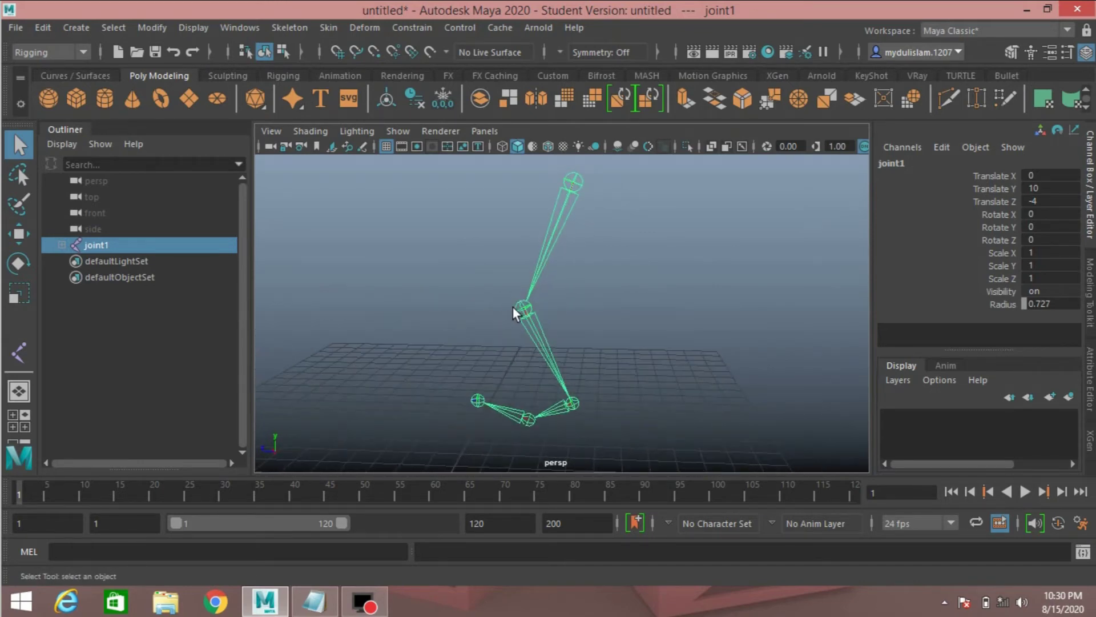
click(288, 26)
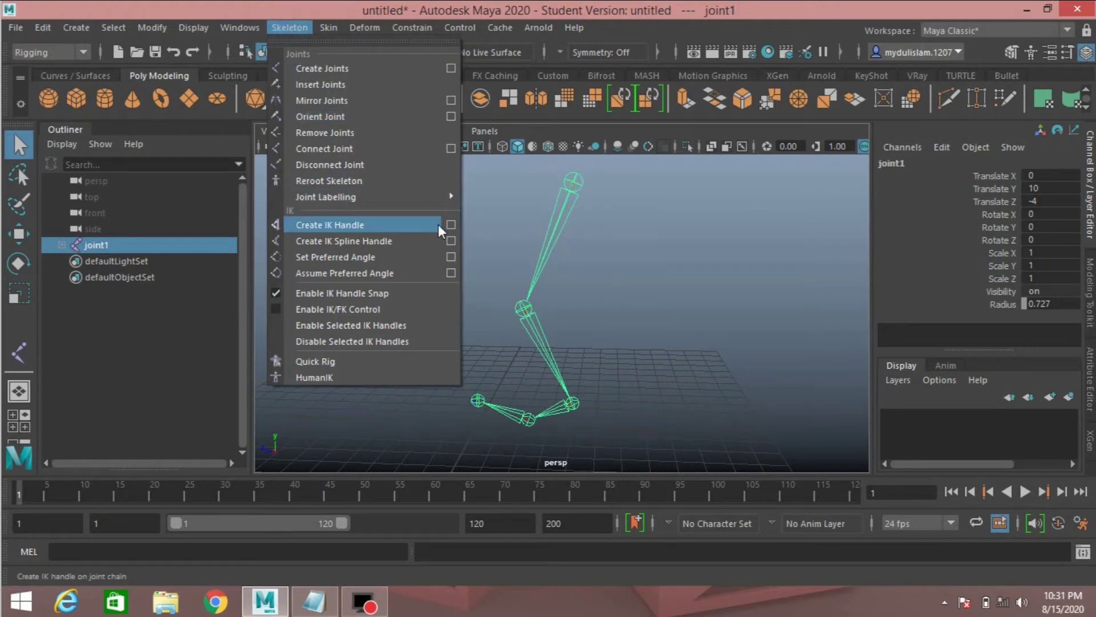
click(91, 231)
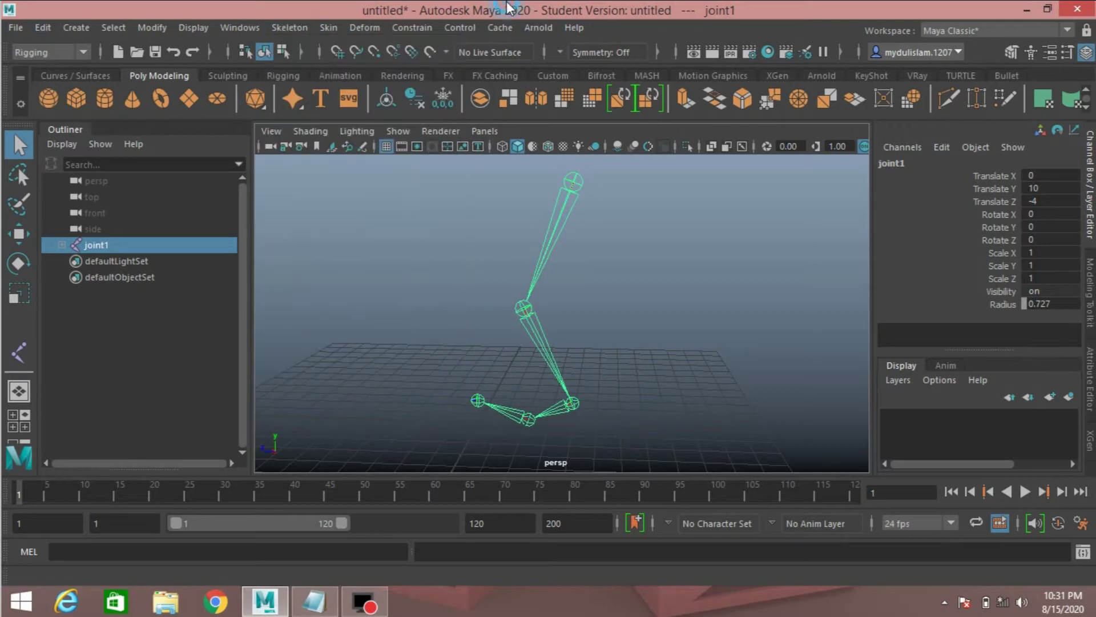
click(63, 244)
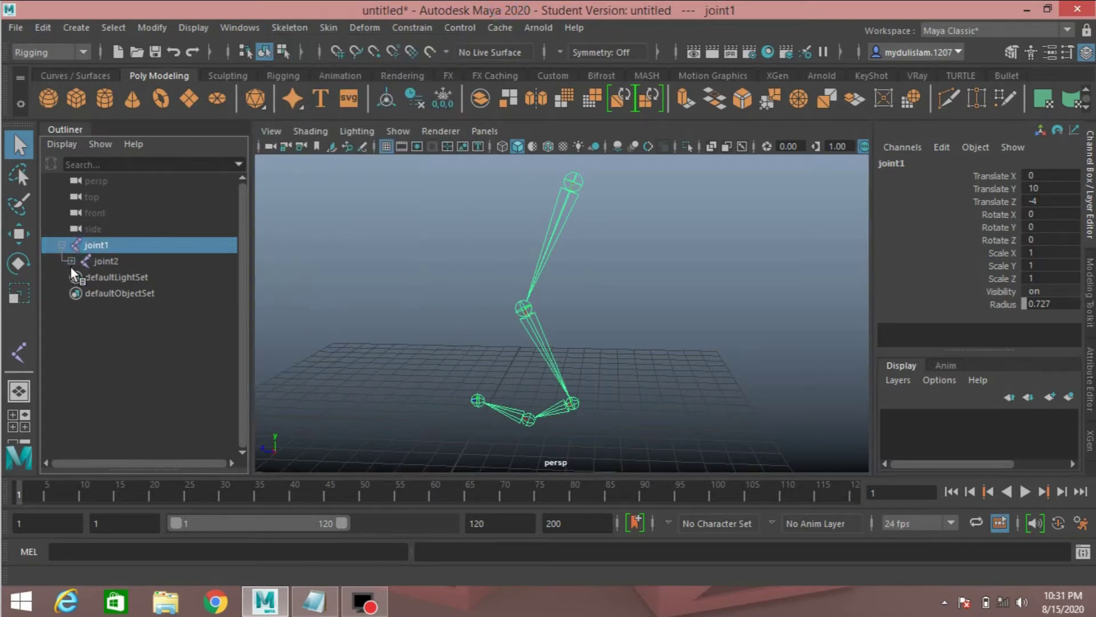
click(71, 261)
click(80, 277)
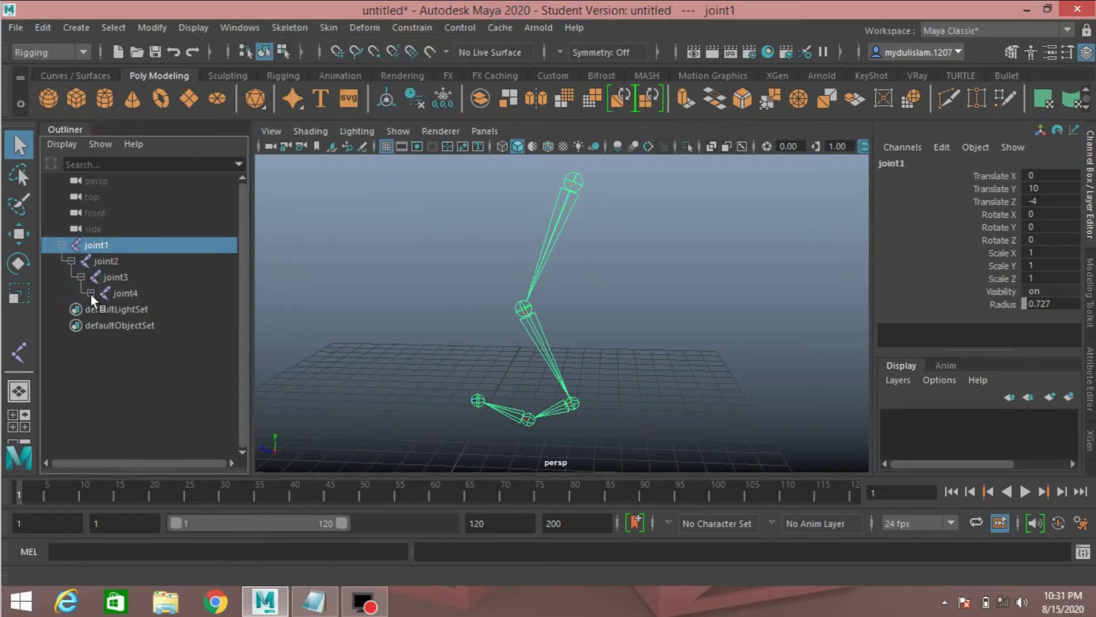
click(90, 293)
Step: Rename the first three joints of the chain, from the root down, as hip, knee and ankle
double_click(100, 245)
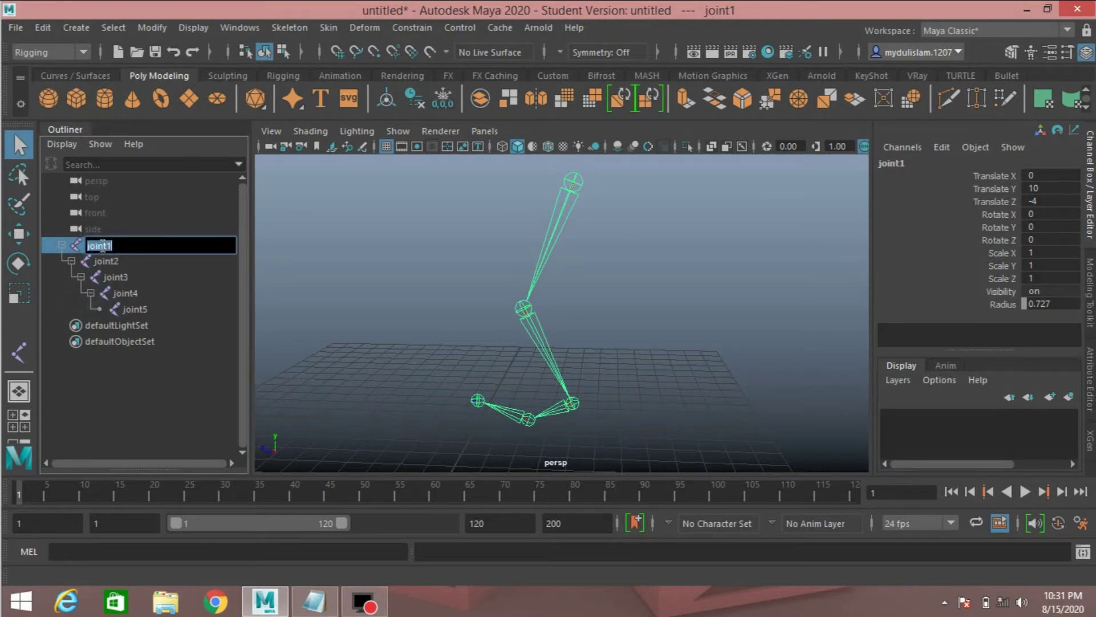
text(hip)
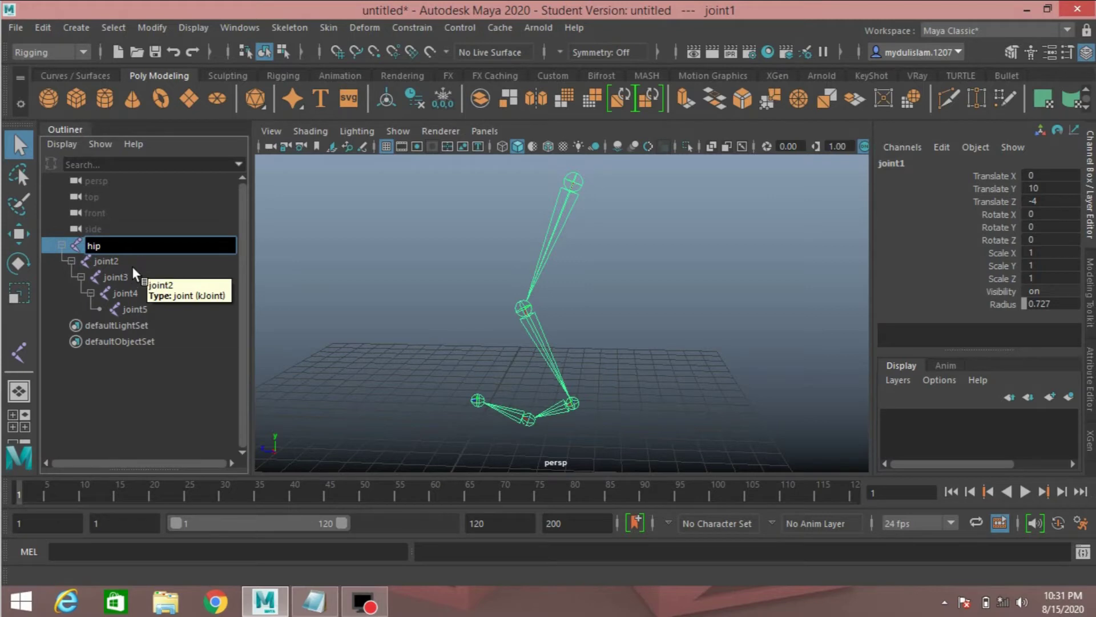
double_click(134, 264)
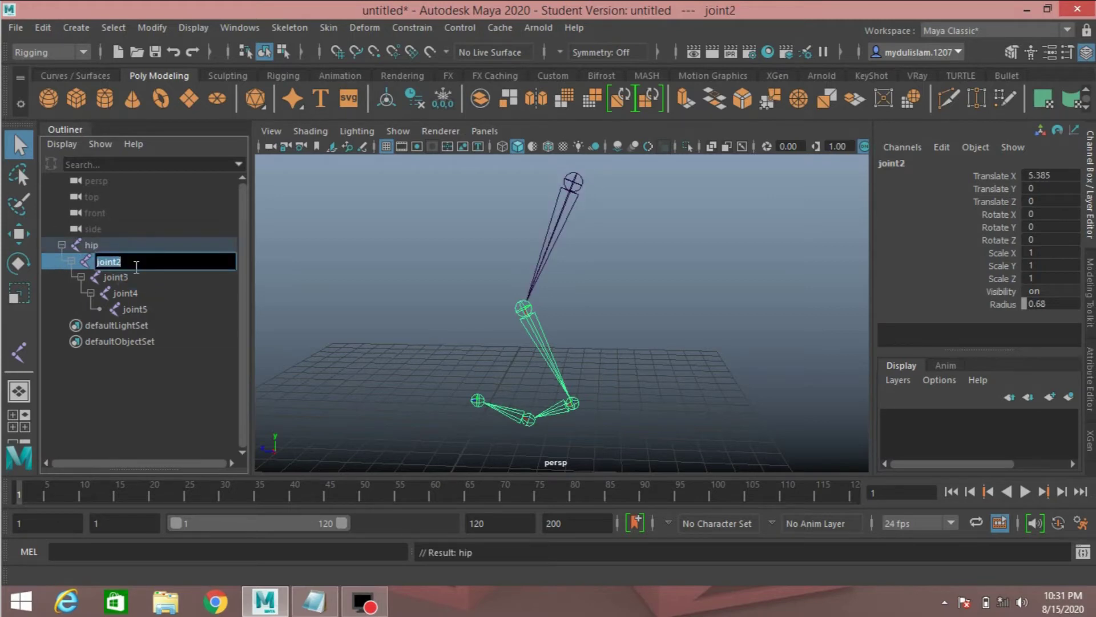
text(knee)
double_click(134, 278)
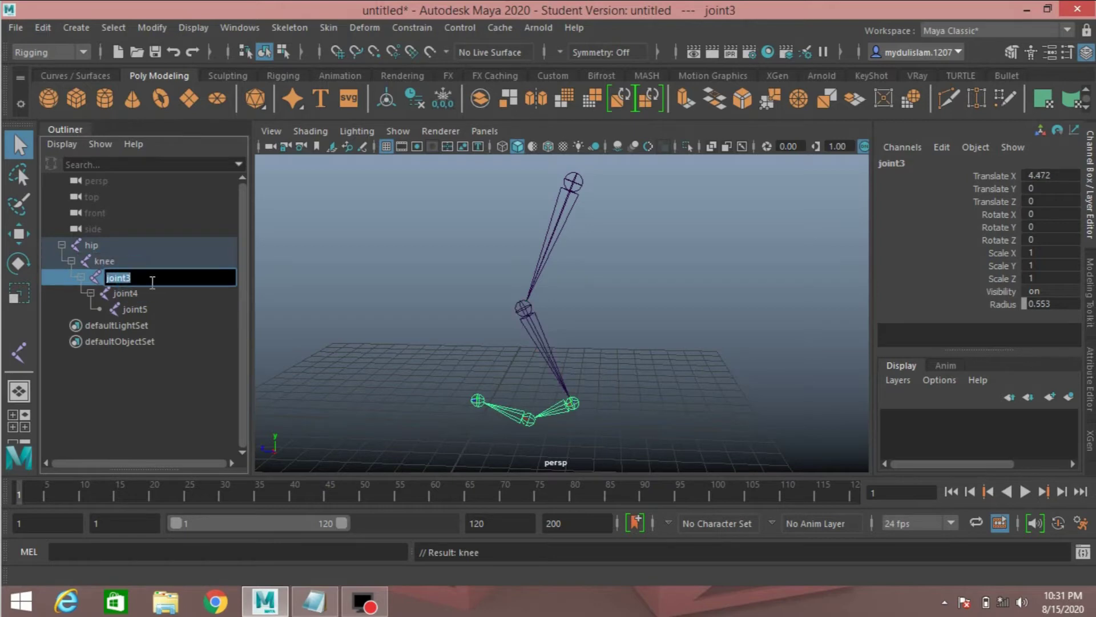
text(ank)
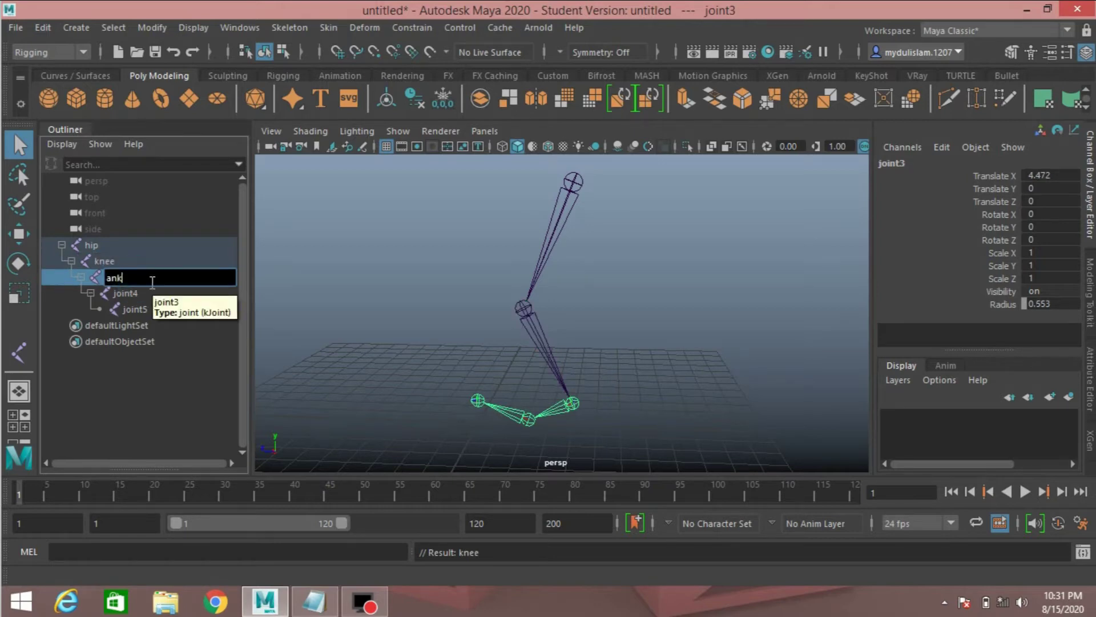
text(le)
Step: Rename the last two joints of the chain as ball and toe
double_click(137, 296)
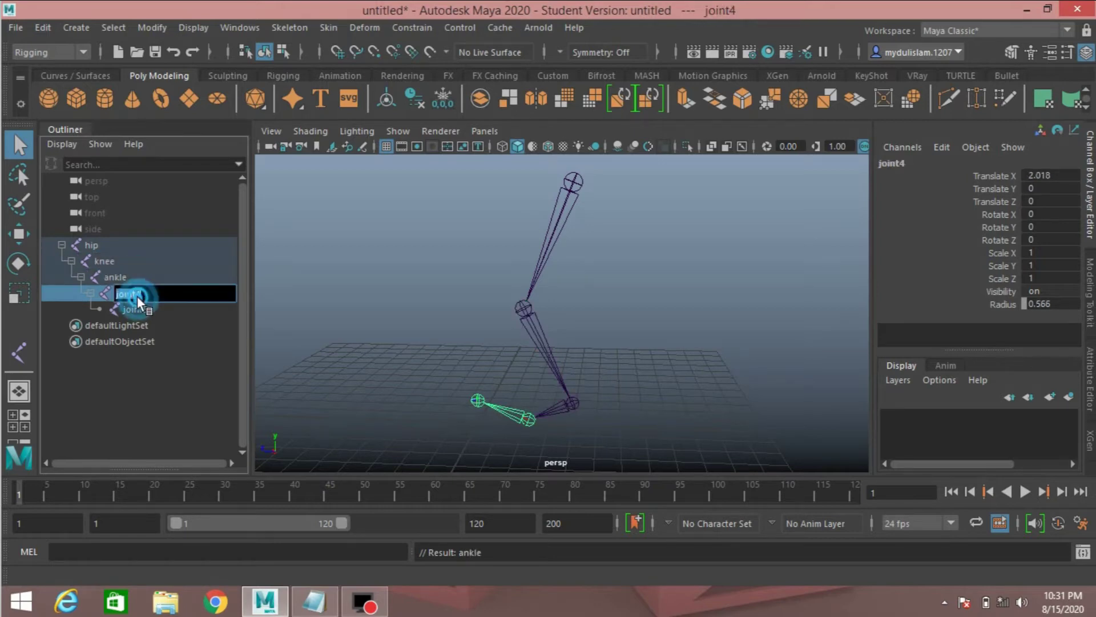
text(ball)
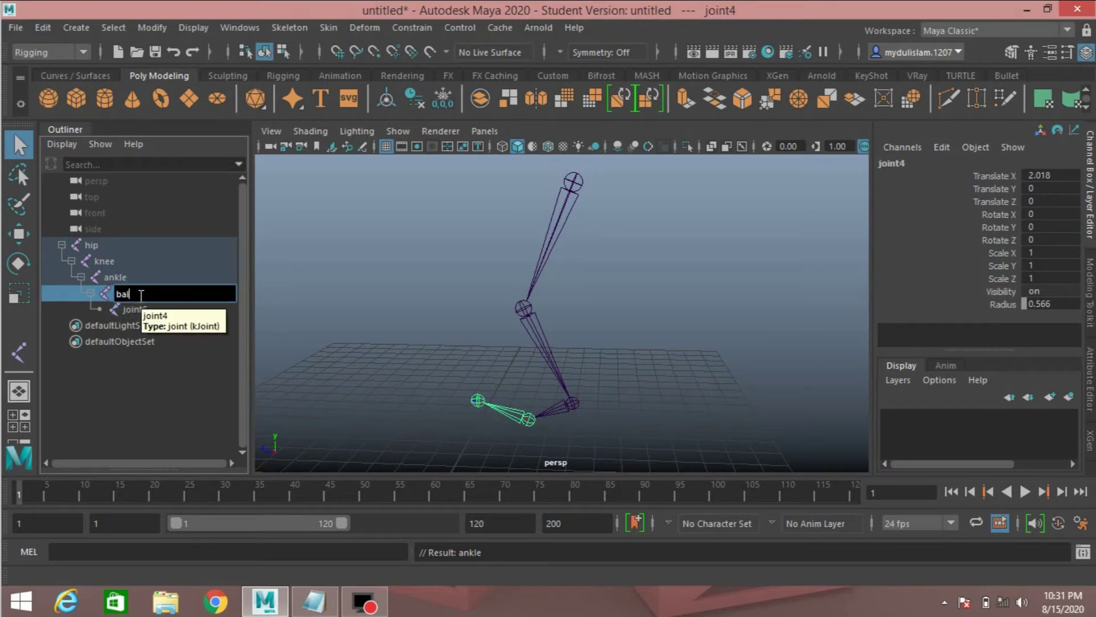
double_click(145, 308)
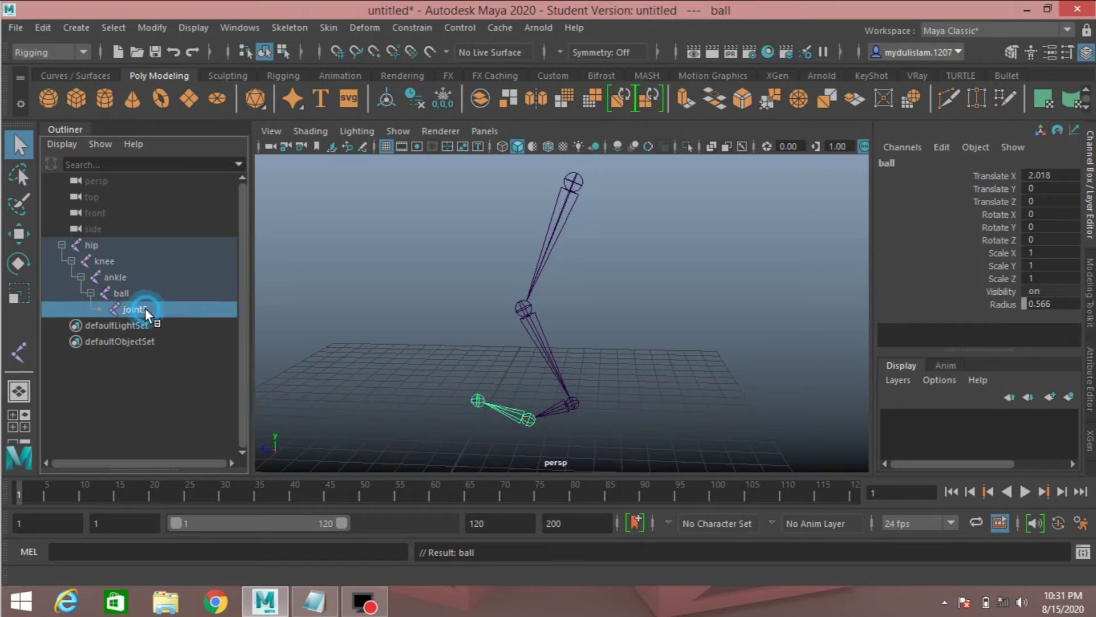
text(toe)
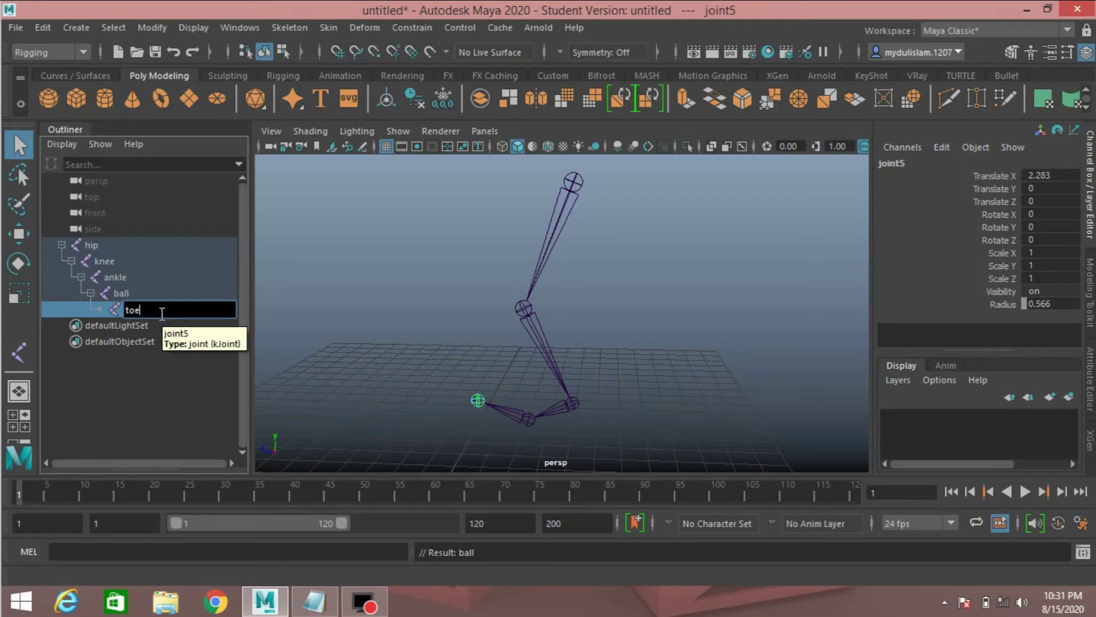
key(Return)
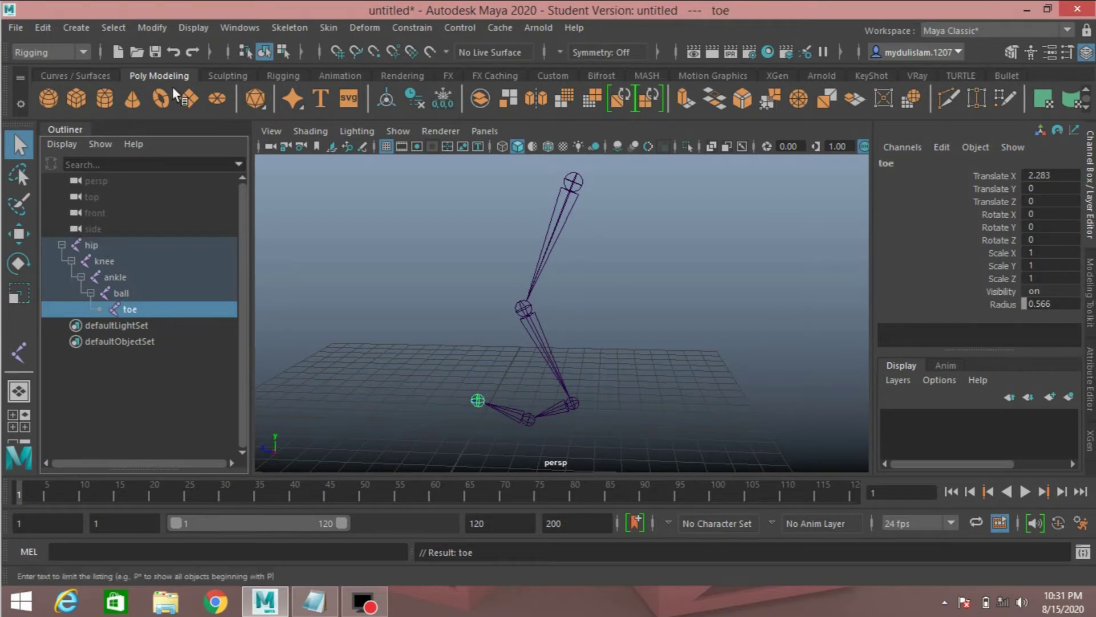
Step: Reset the IK Handle tool settings and create a Rotate-Plane IK handle from the hip joint to the ankle joint
click(288, 32)
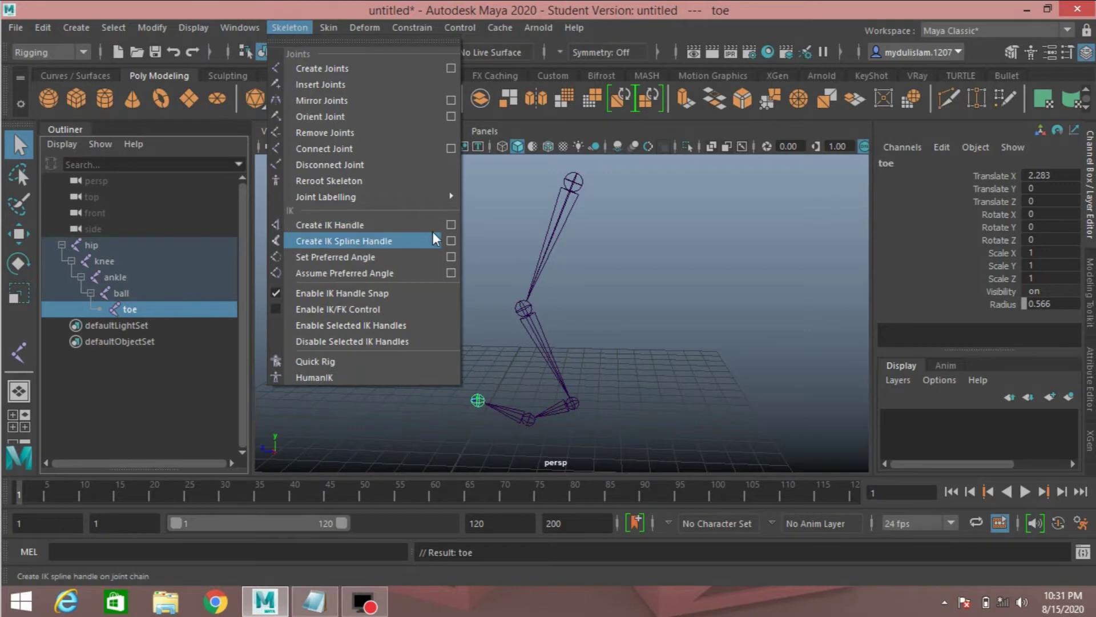
click(451, 225)
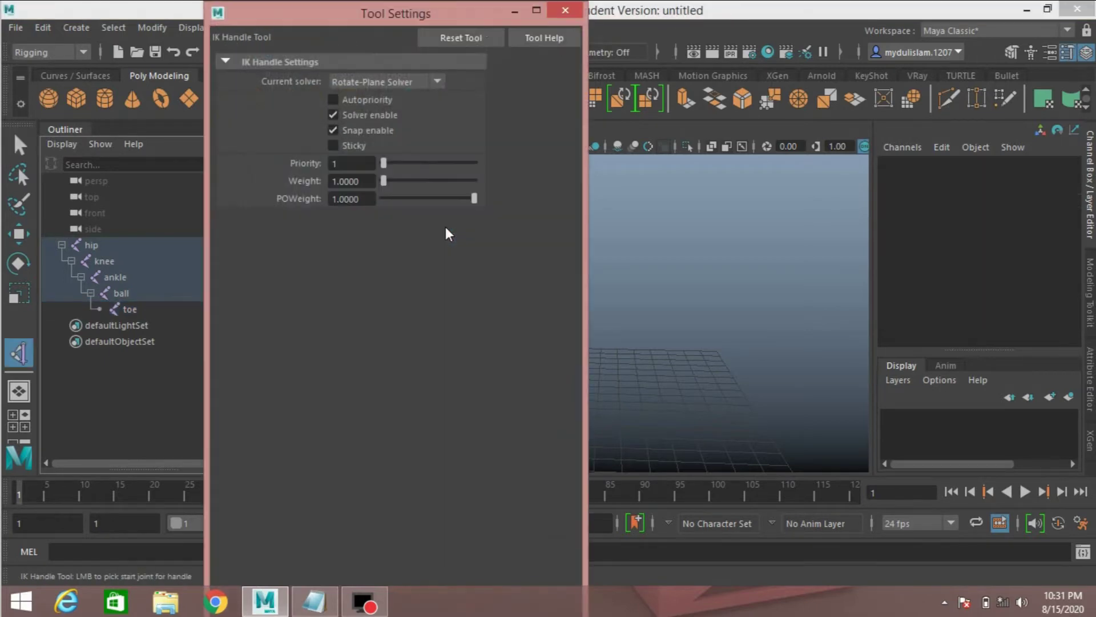
click(464, 38)
click(515, 10)
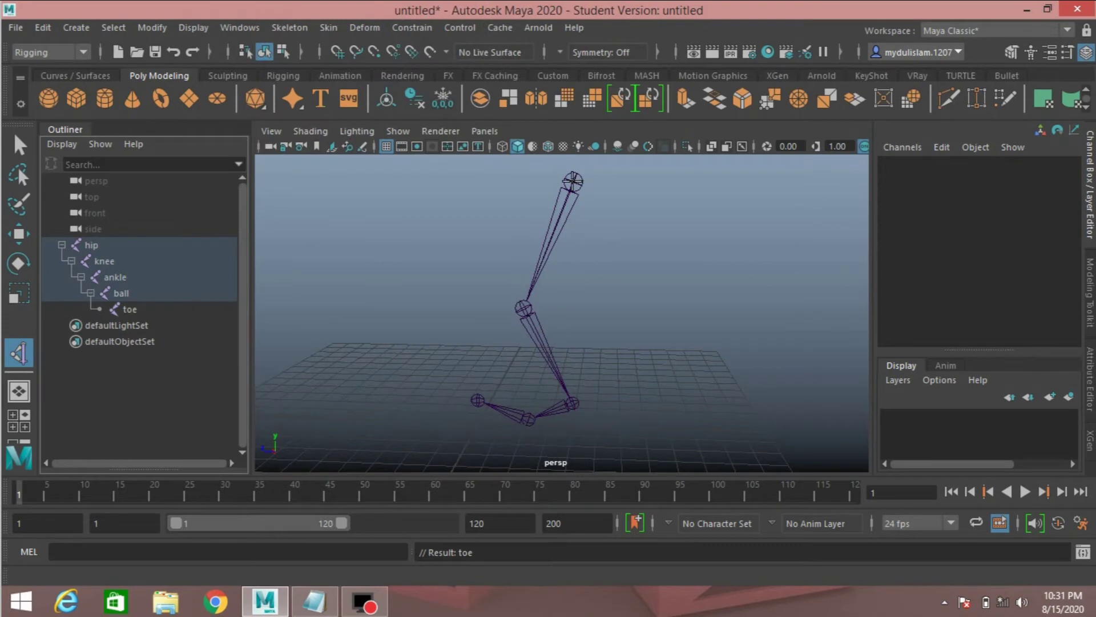
click(573, 181)
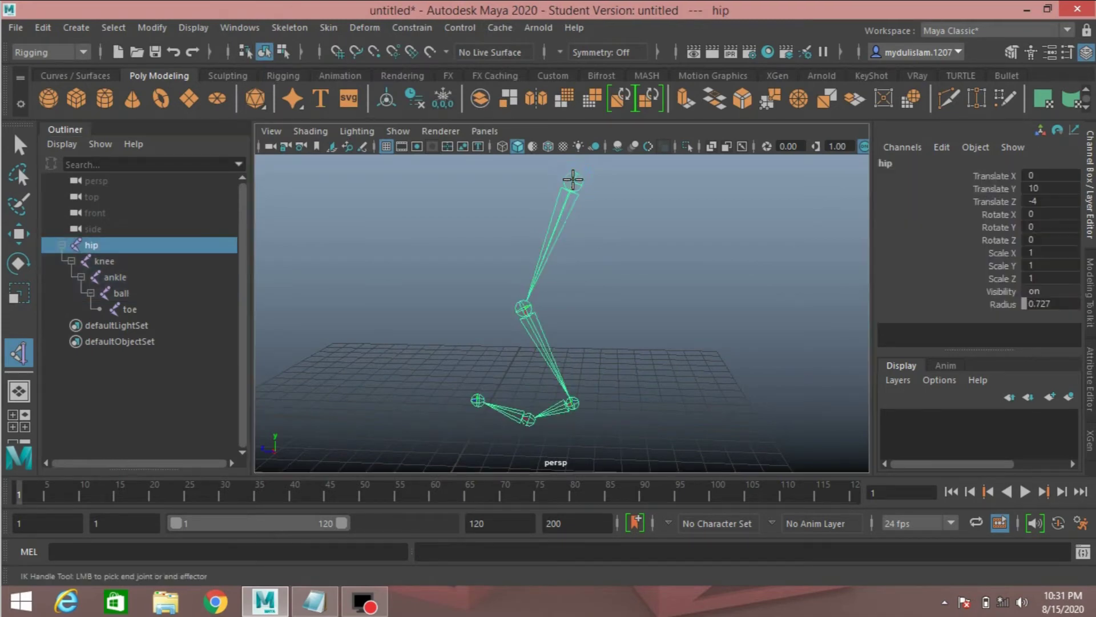
click(570, 401)
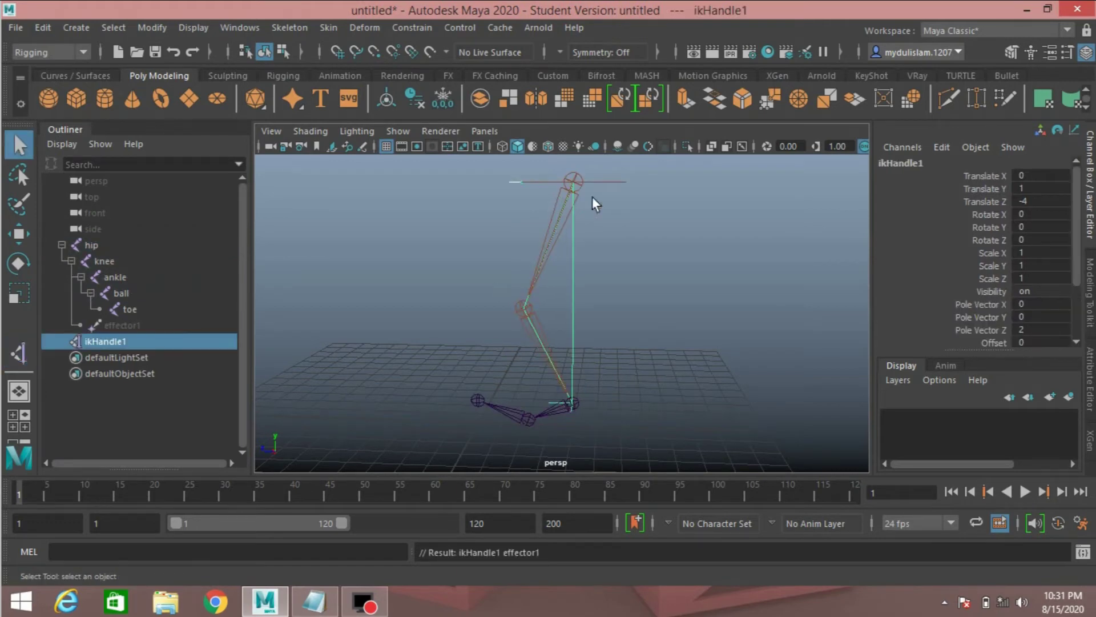
Step: Rename the hip-to-ankle IK handle as hip_ik
double_click(114, 342)
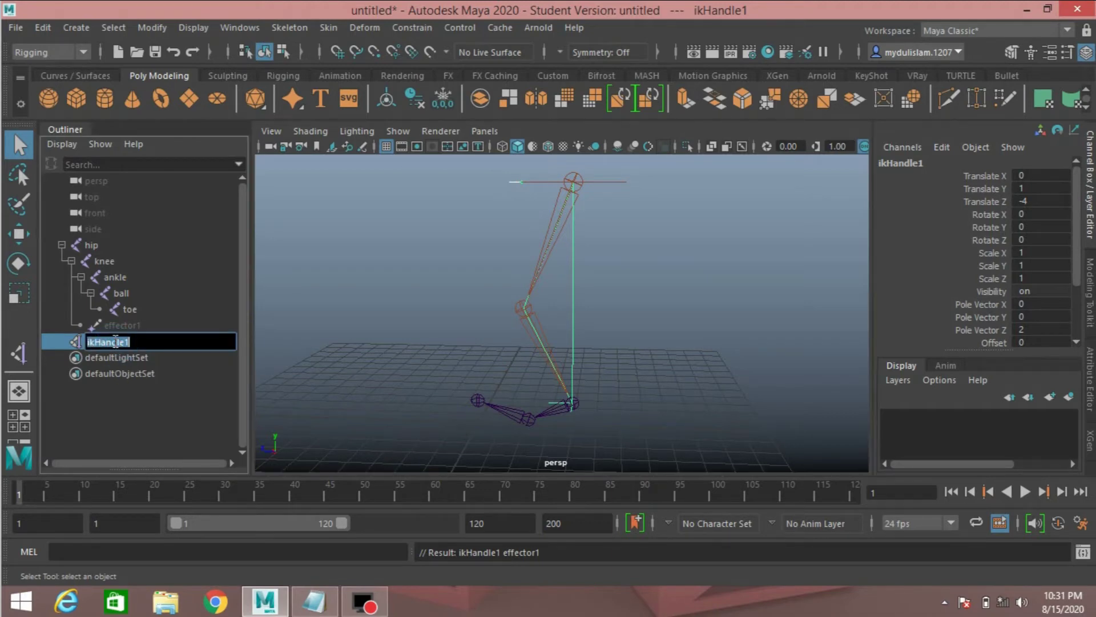
text(hip_ ik)
key(Return)
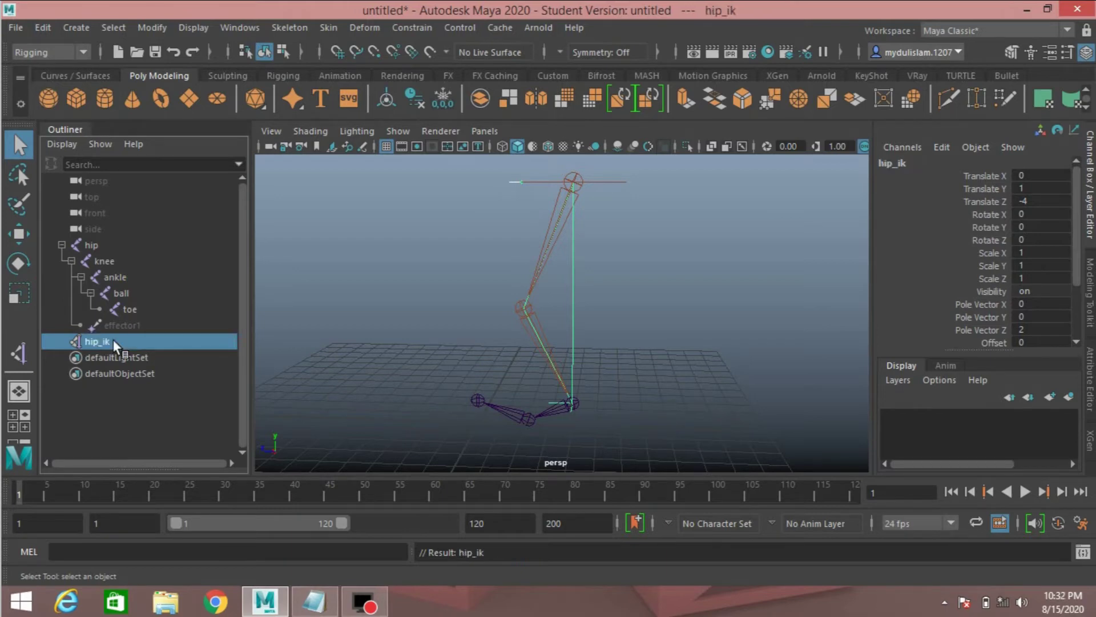
Step: Switch the IK Handle tool to the Single-Chain Solver and create an IK handle from the ankle joint to the ball joint
click(296, 29)
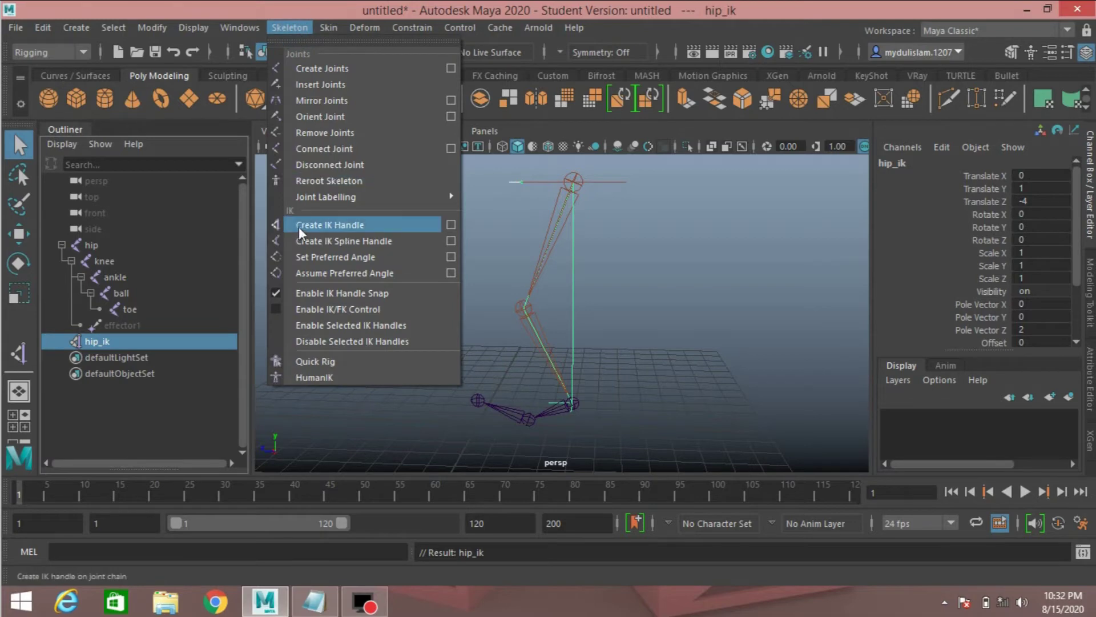
click(450, 225)
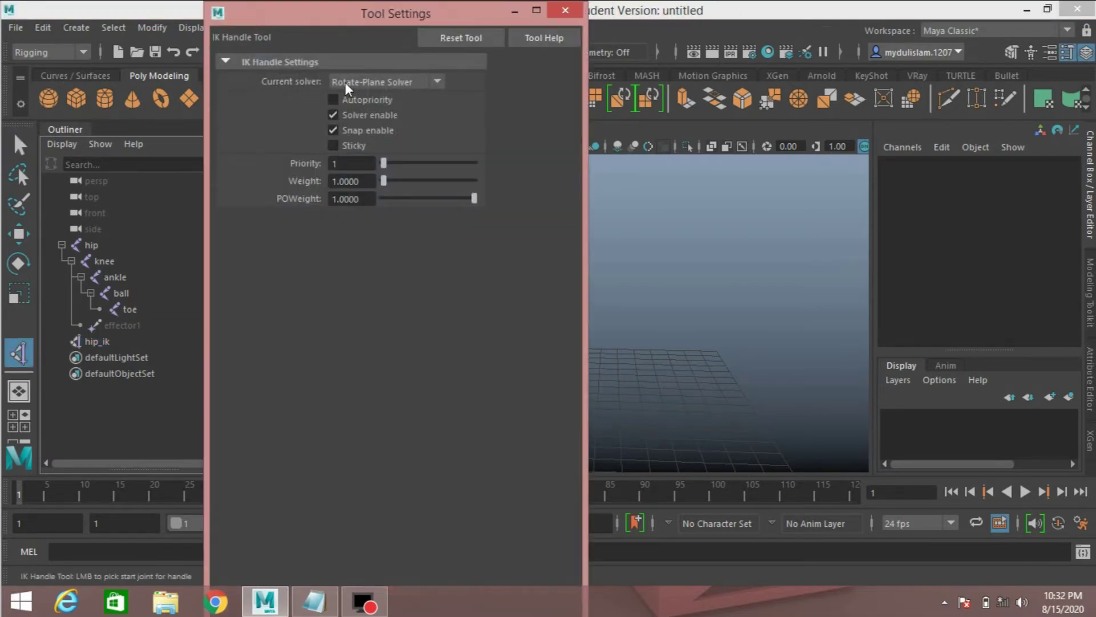
click(372, 84)
click(375, 101)
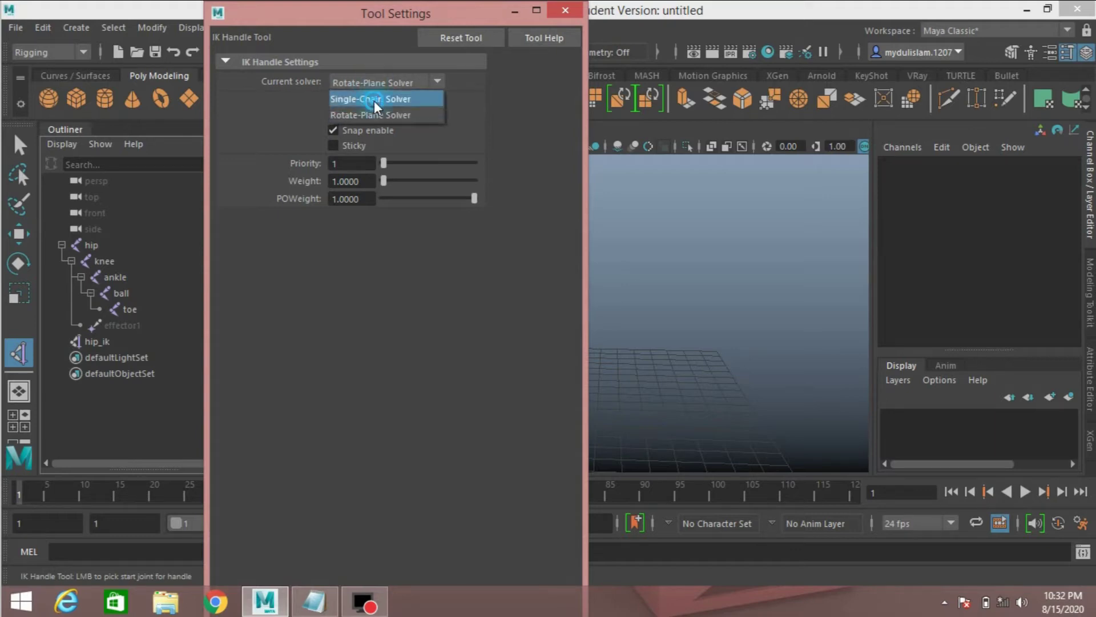
click(562, 11)
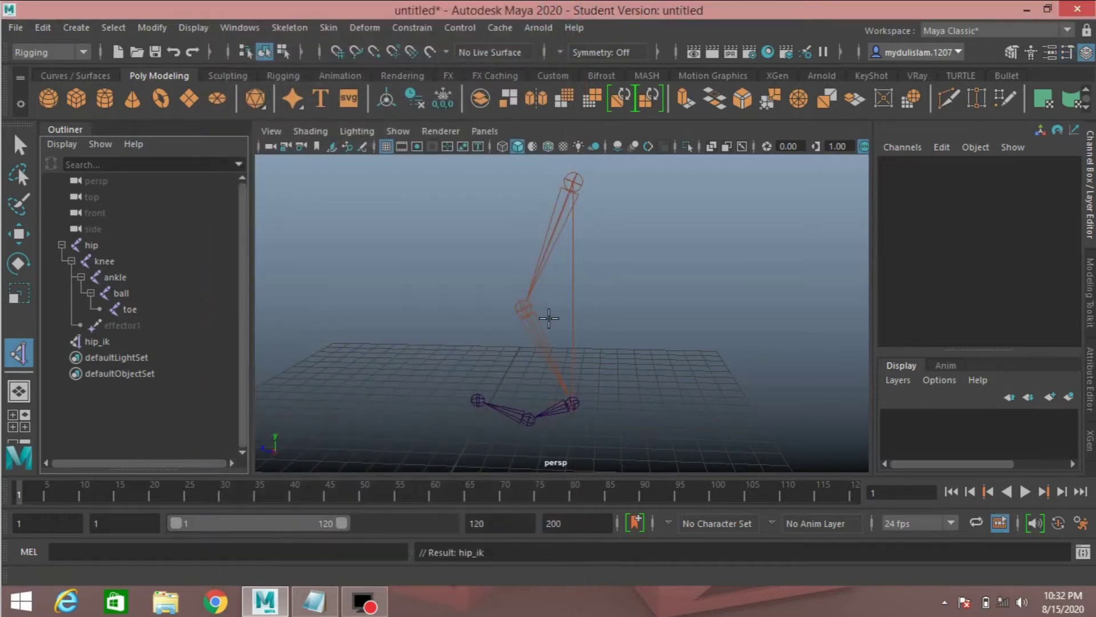
alt+drag(568, 383, 594, 307)
click(594, 307)
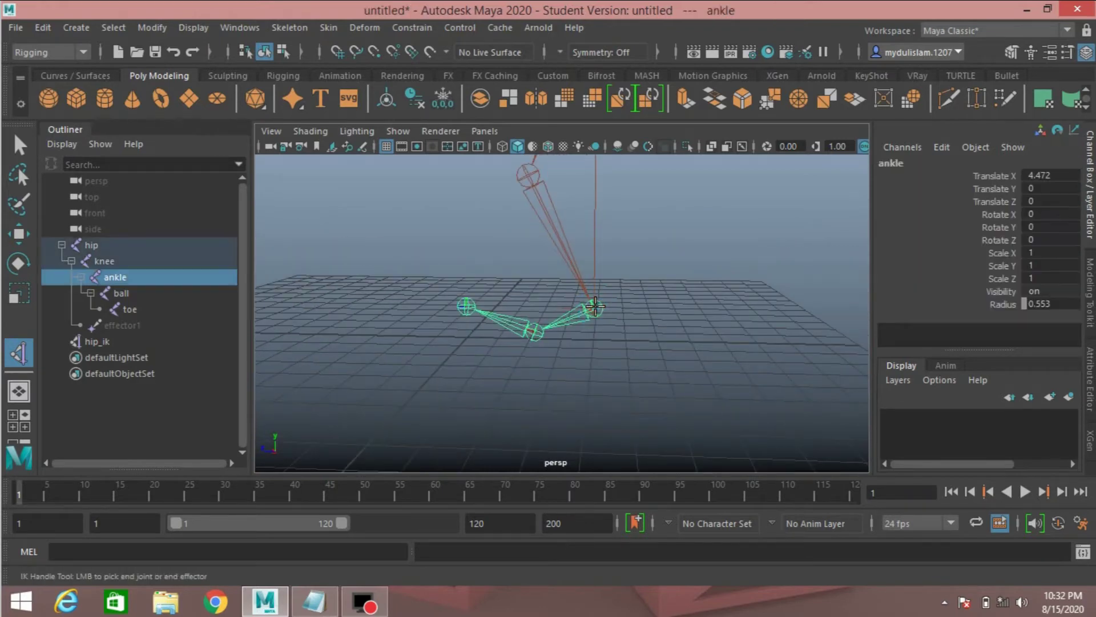
click(533, 329)
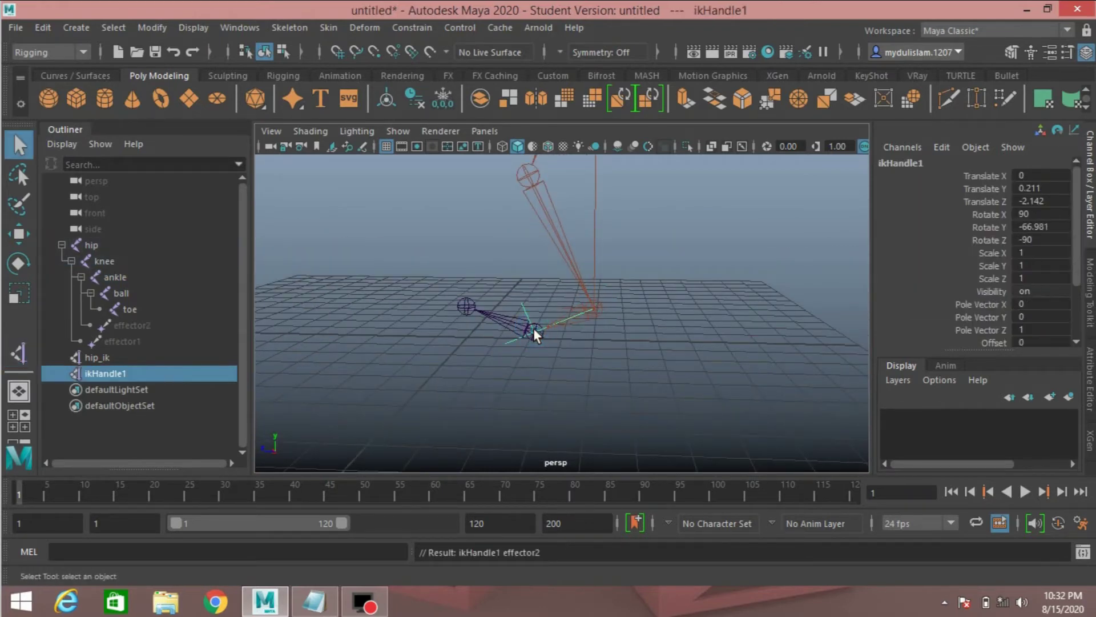
Step: Rename the ankle-to-ball IK handle as ball_ik
double_click(115, 374)
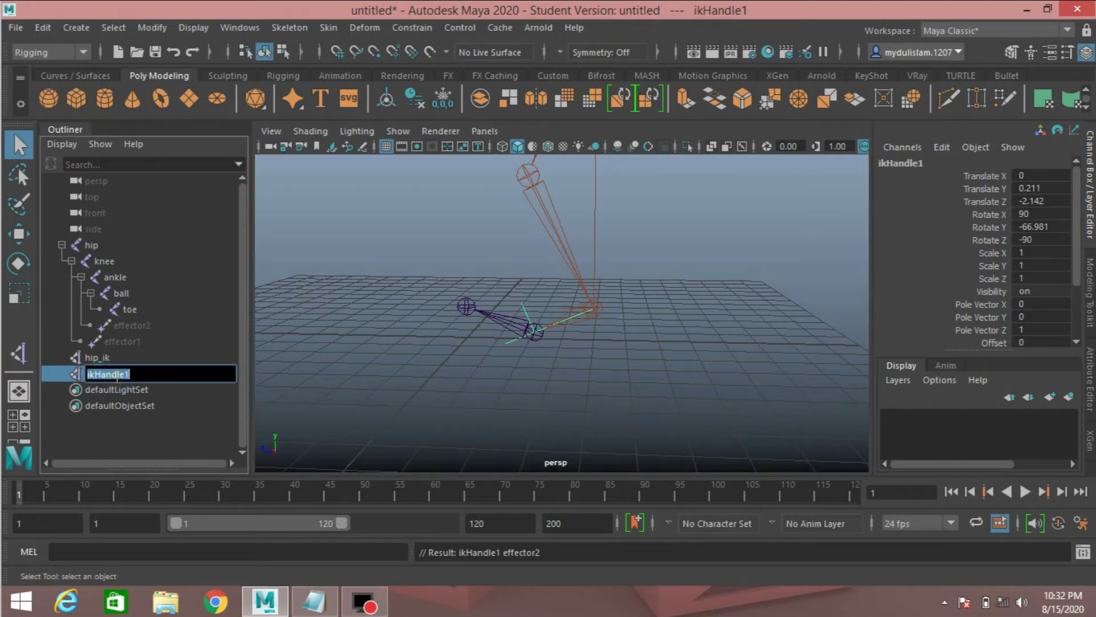
text(ball_ik)
key(Return)
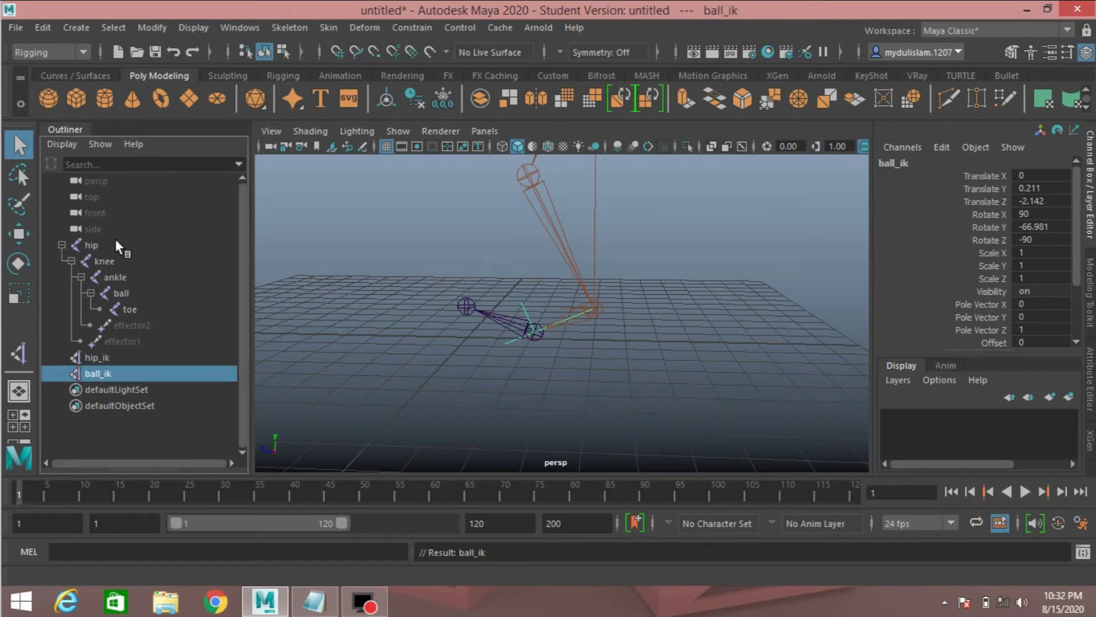
Step: Create a Single-Chain IK handle from the ball joint to the toe joint
click(276, 27)
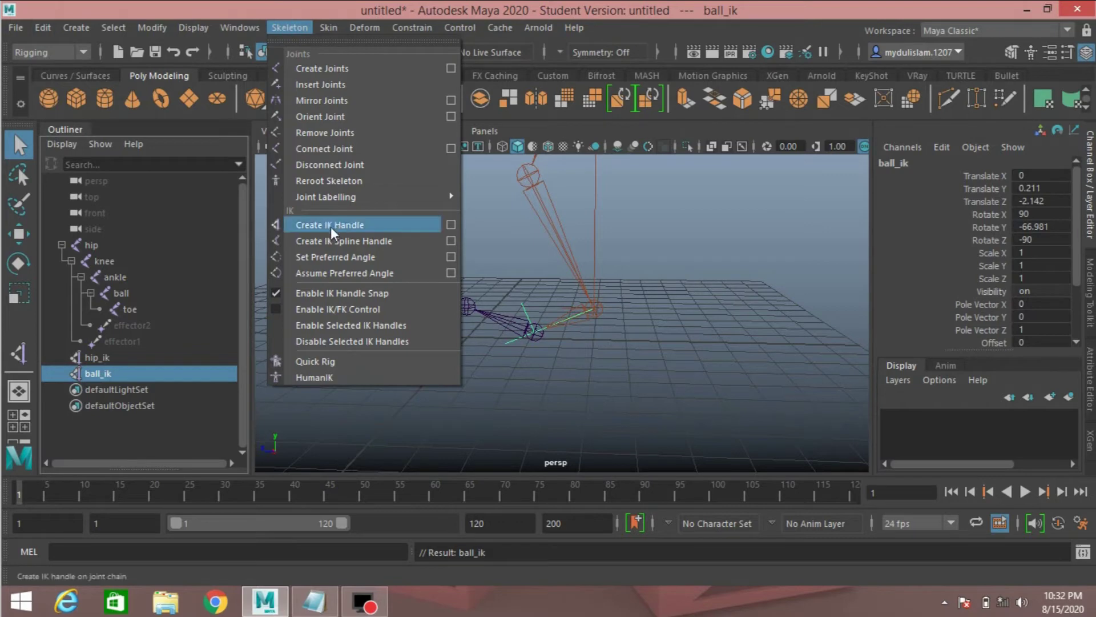
click(452, 225)
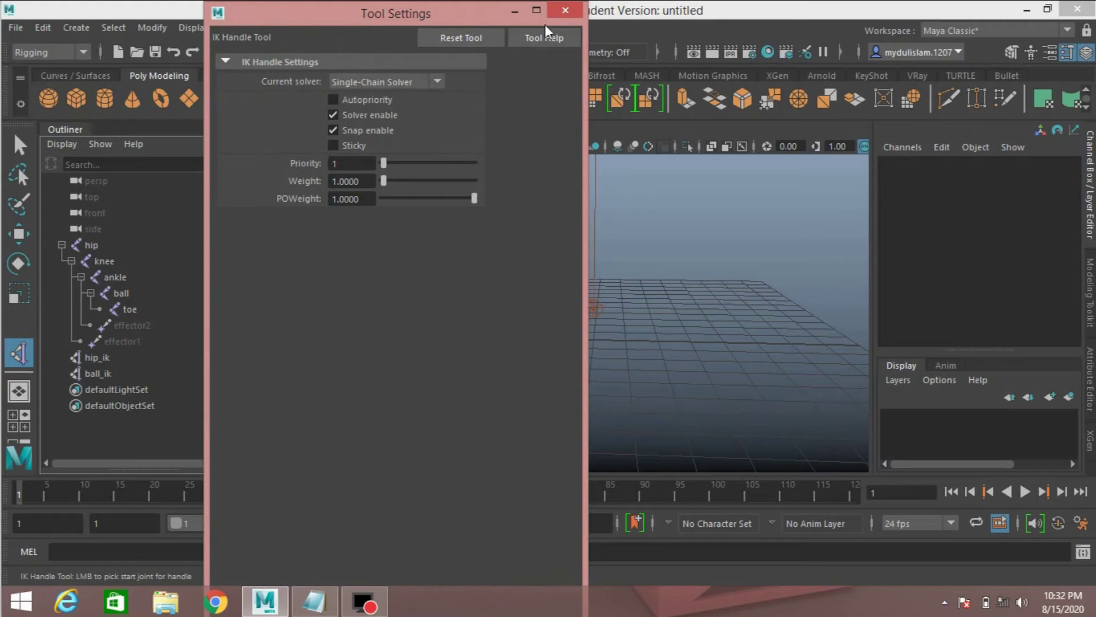
click(565, 10)
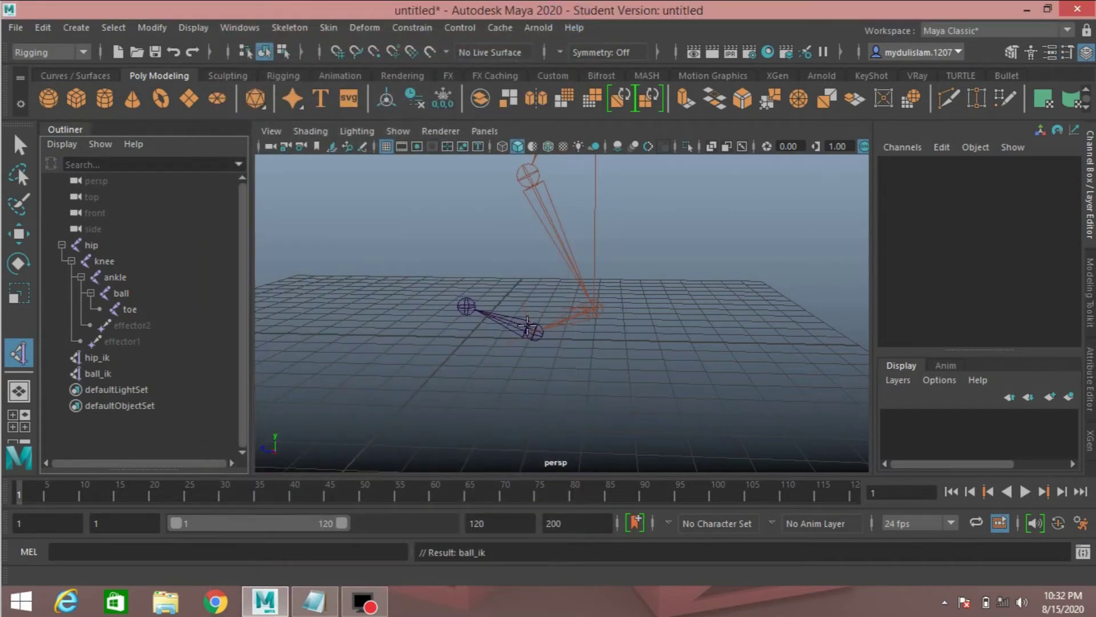
click(533, 331)
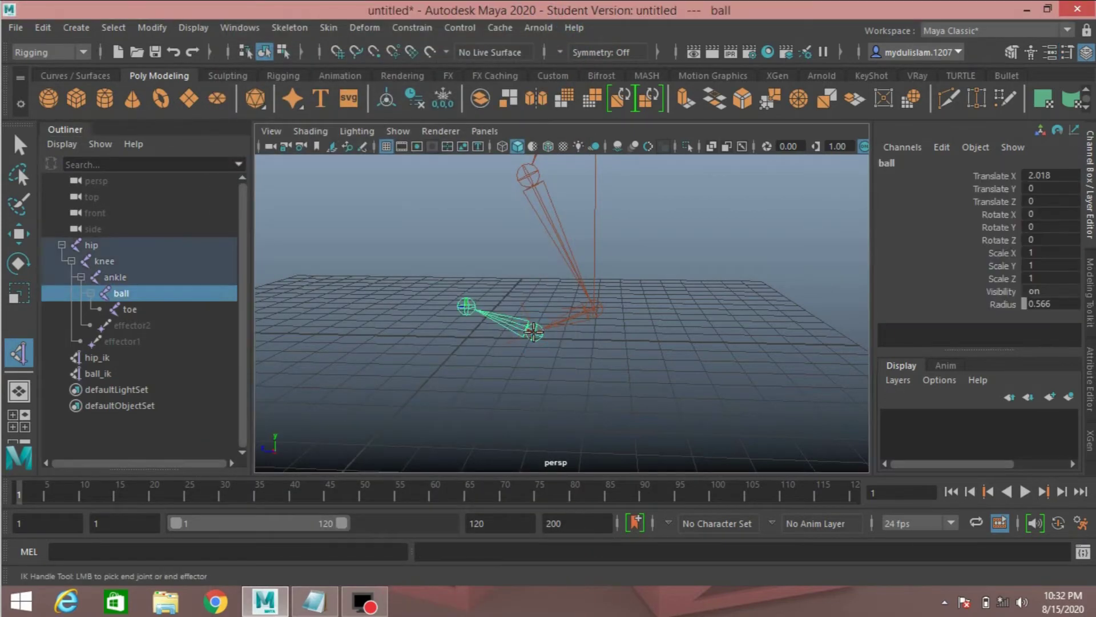
click(467, 306)
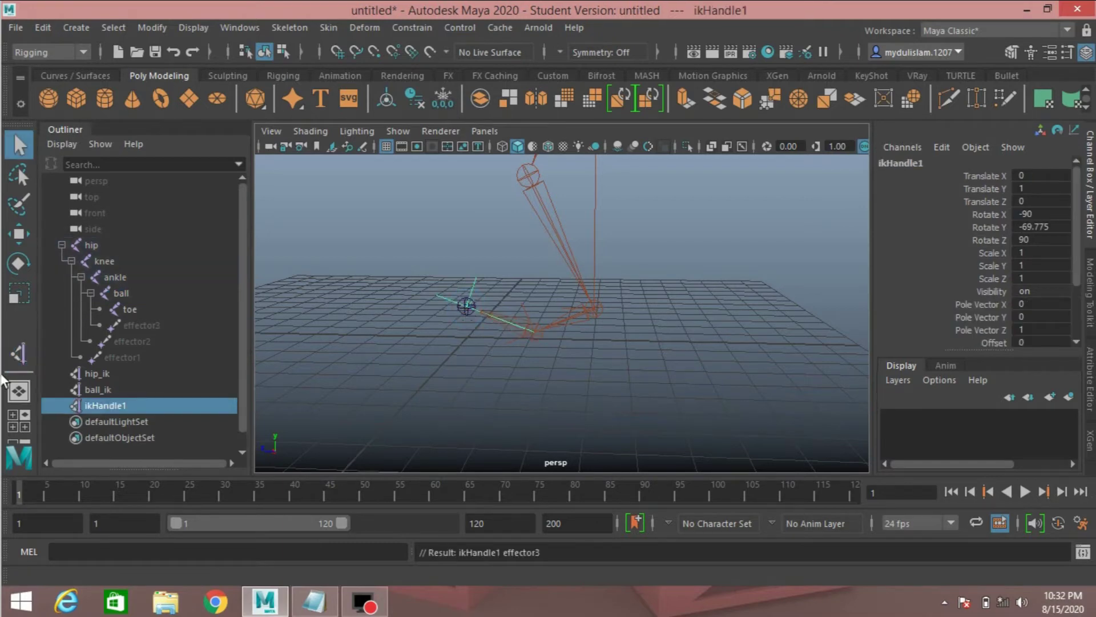
Step: Rename the ball-to-toe IK handle as toe
double_click(109, 406)
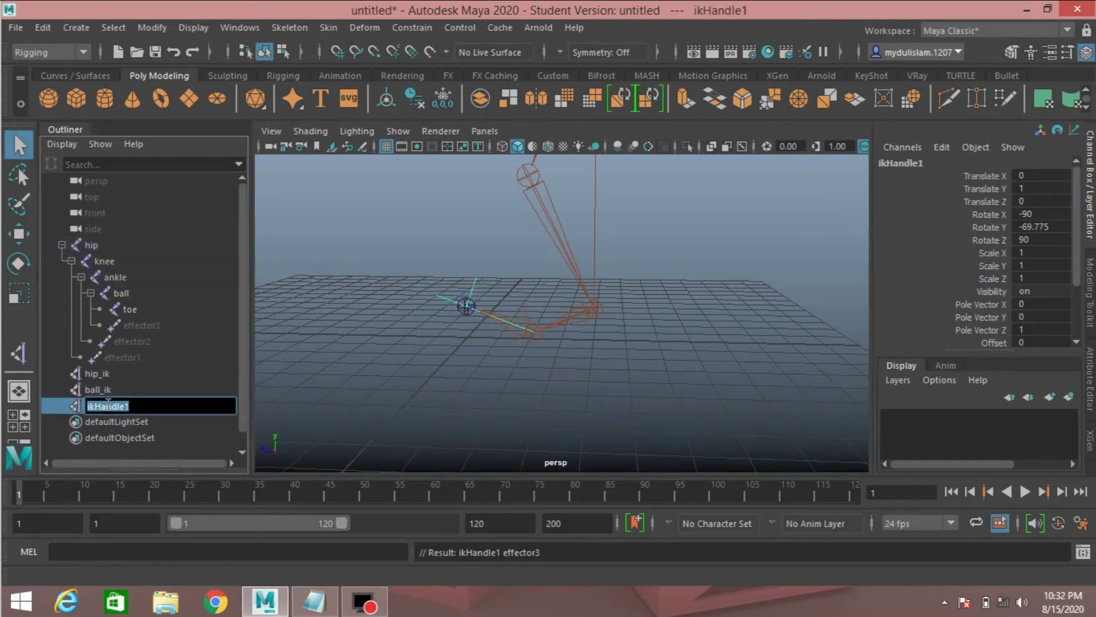
text(toe)
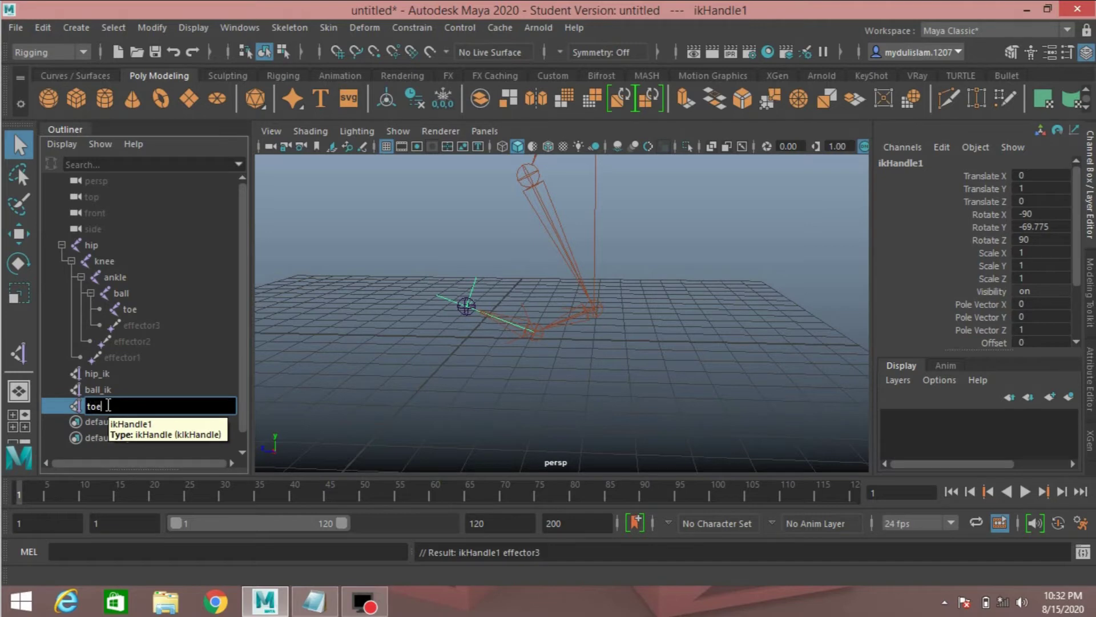
key(Return)
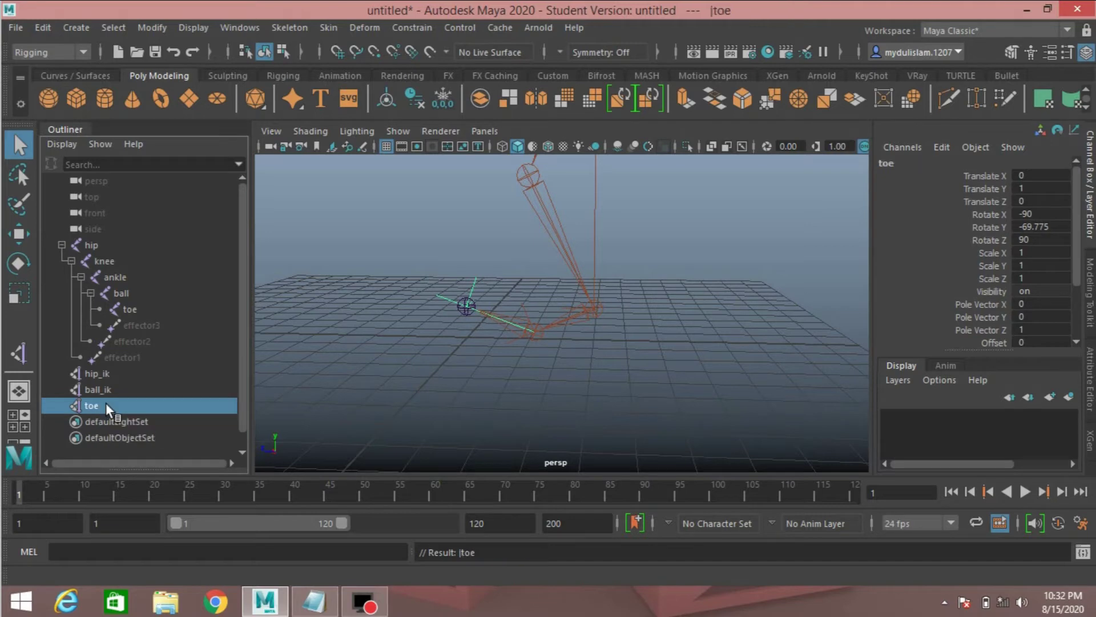
Step: Group the hip_ik and ball_ik handles together
click(94, 374)
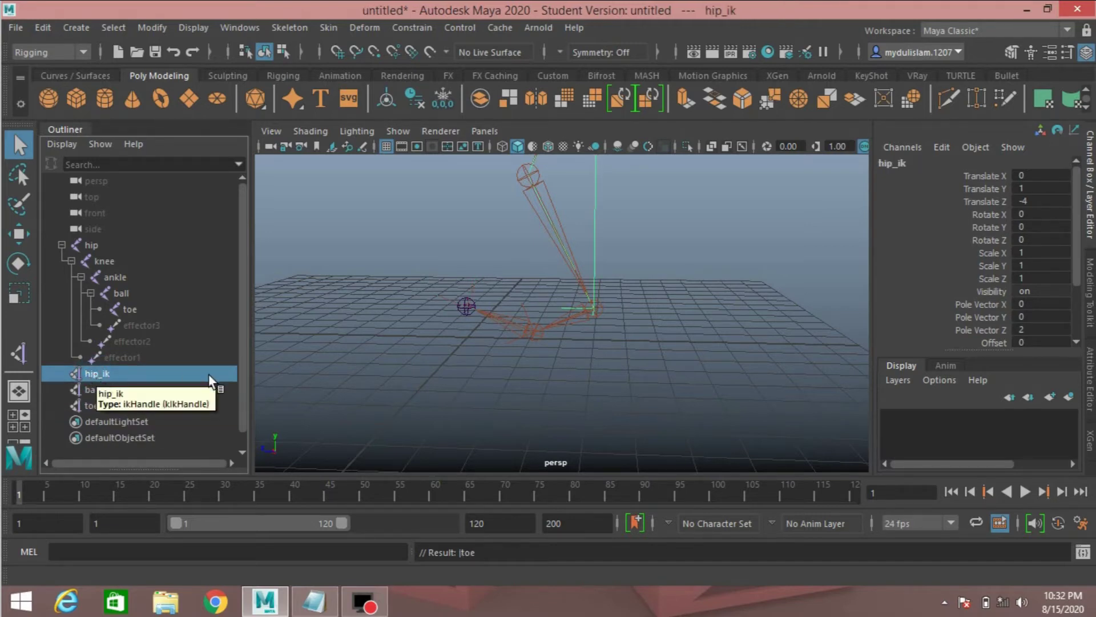
shift+click(112, 391)
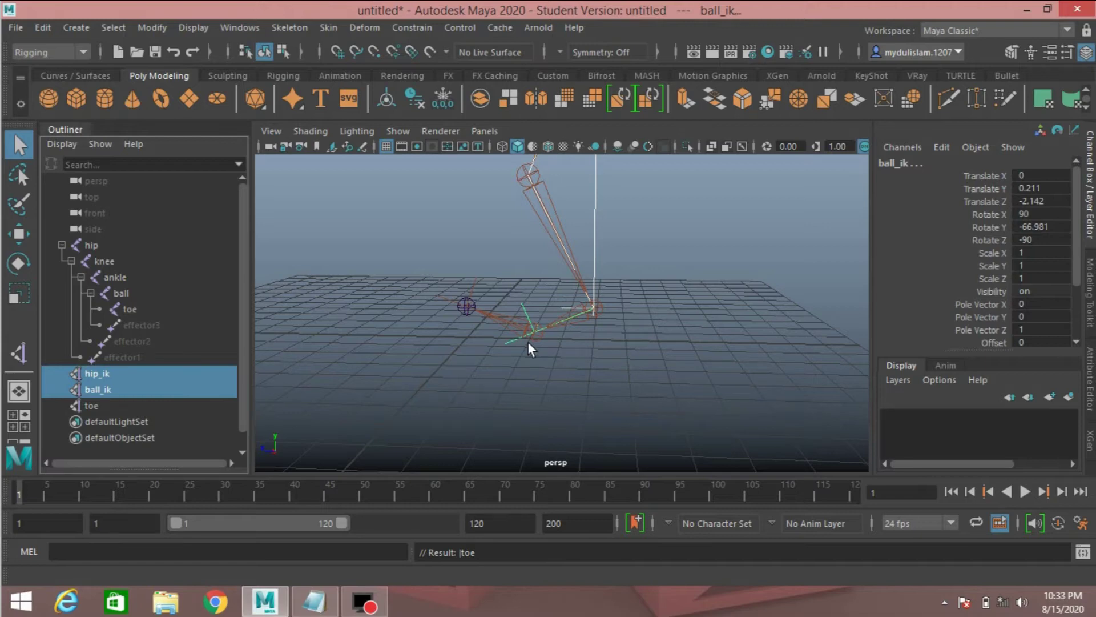
key(ctrl+g)
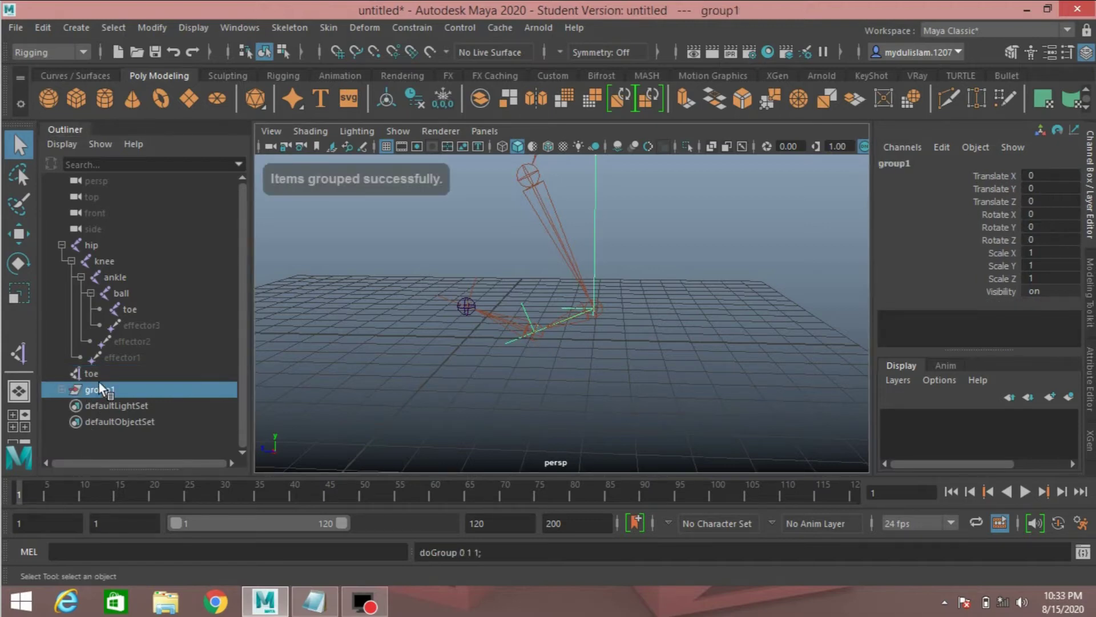
Step: Move the pivot of the hip_ik and ball_ik group onto the ball joint using point snapping
click(18, 233)
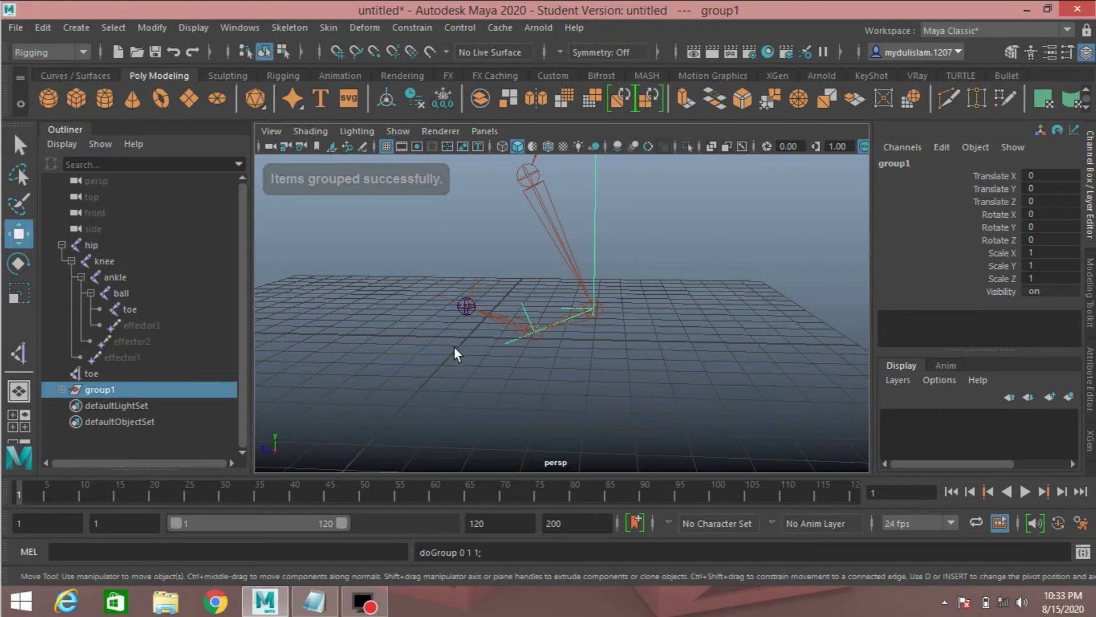
alt+drag(464, 338, 539, 347)
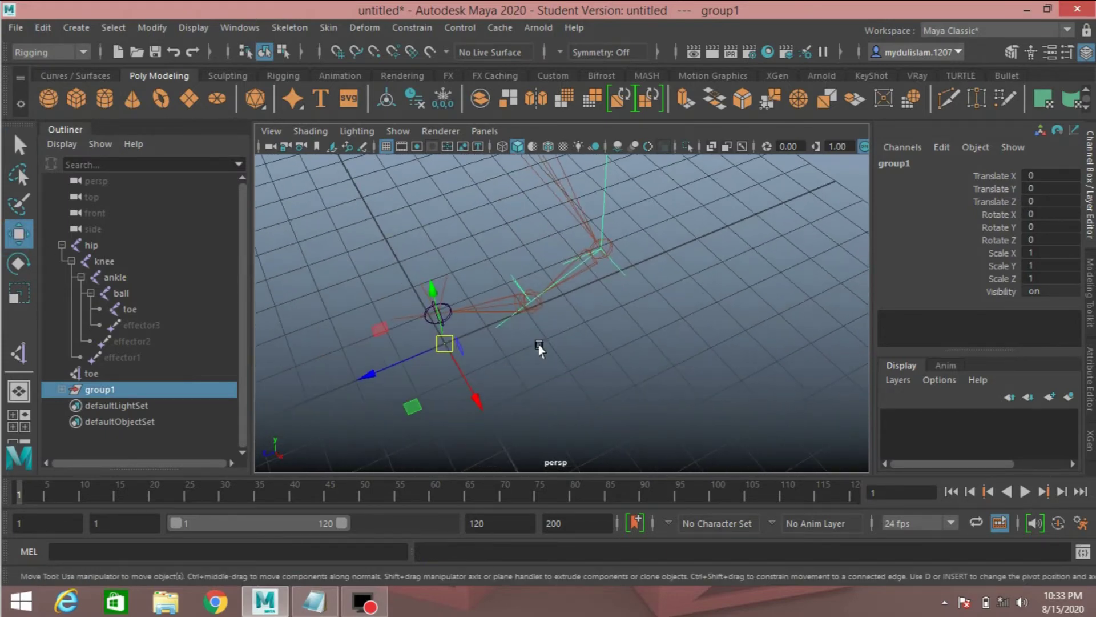
key(d)
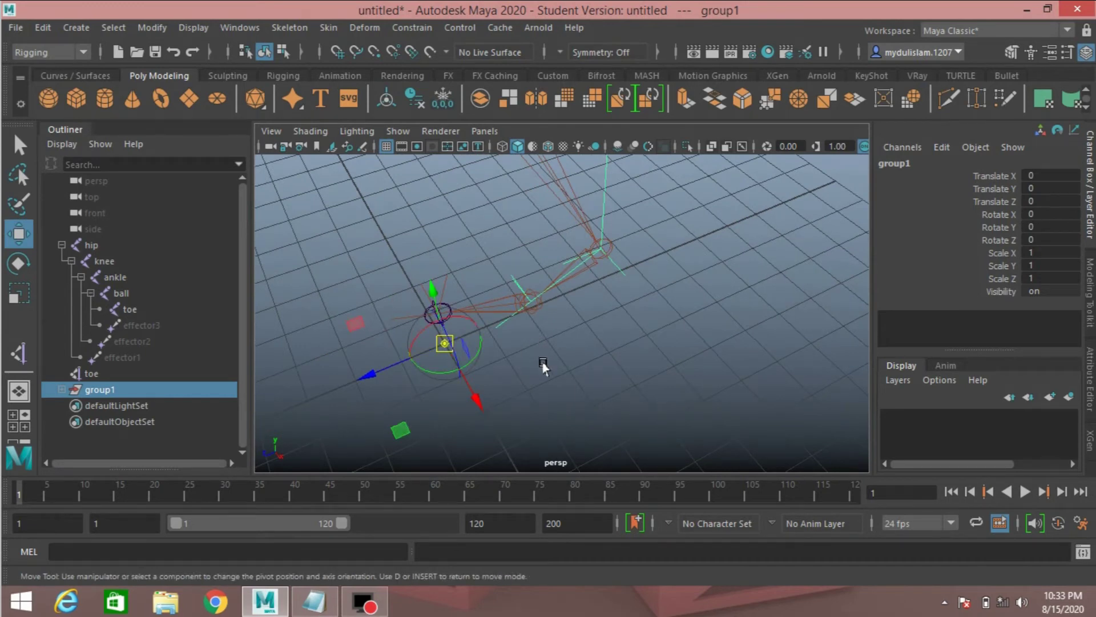
alt+drag(541, 365, 524, 348)
key(v)
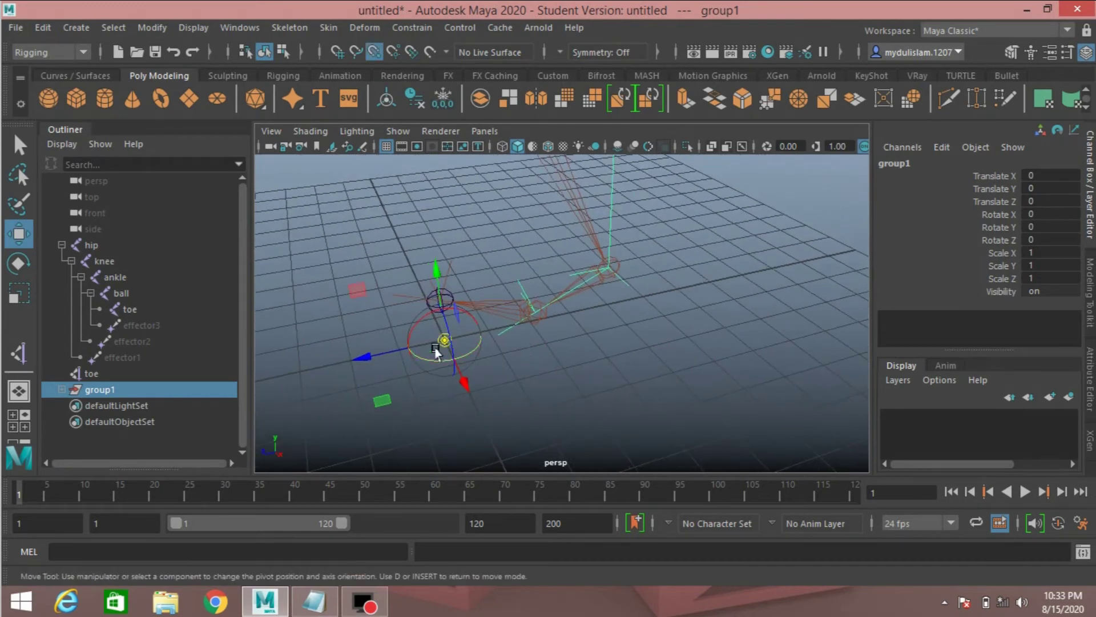
drag(440, 343, 536, 313)
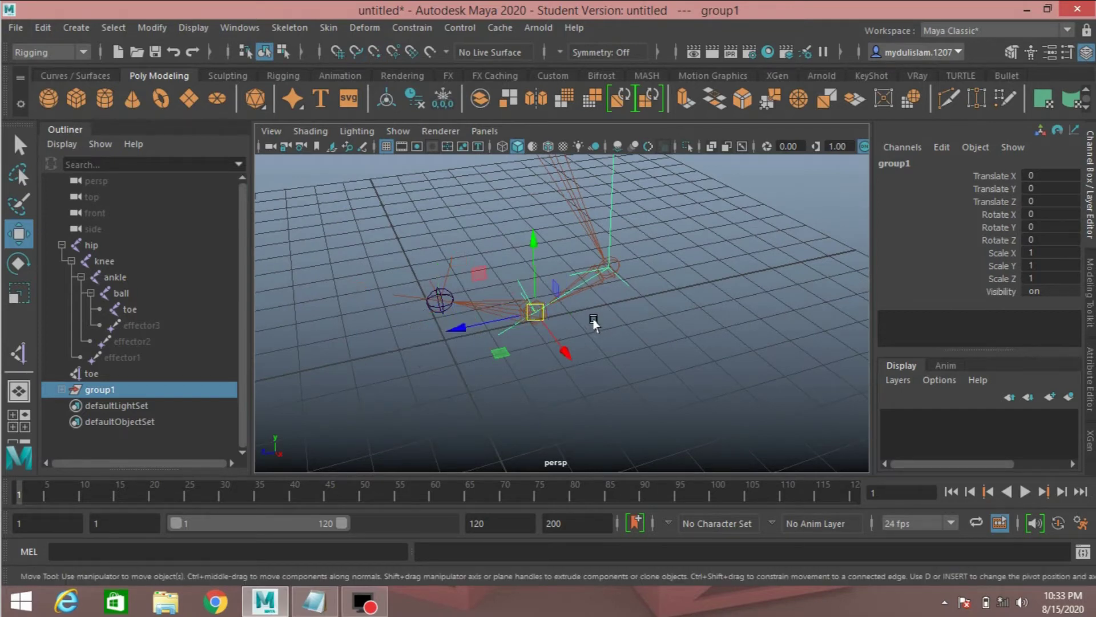
alt+drag(605, 274, 565, 354)
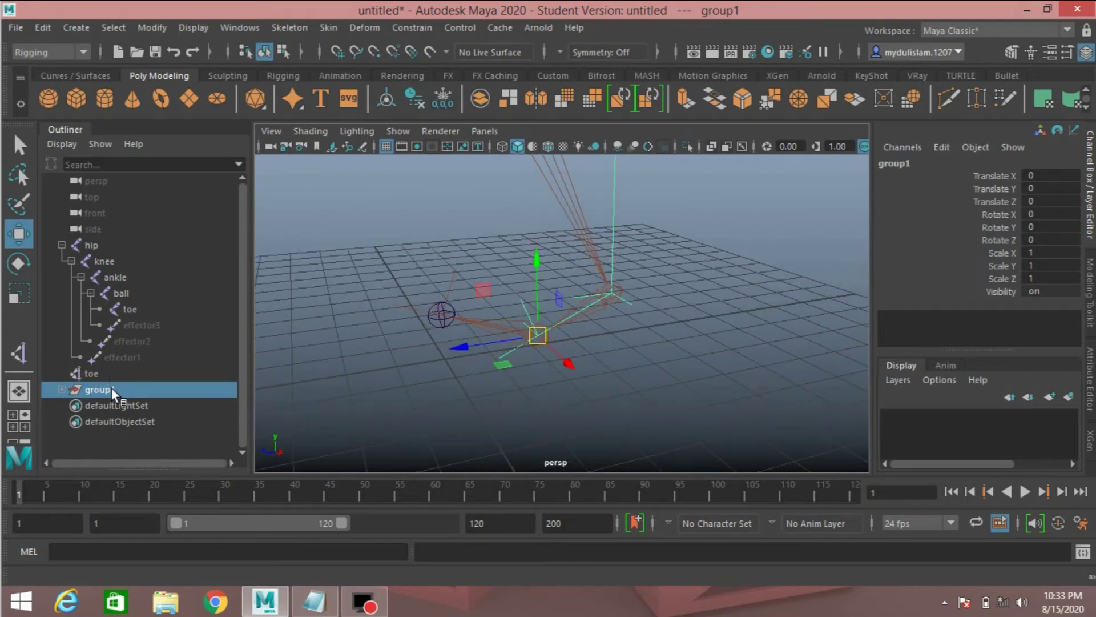
Step: Group the toe IK handle on its own and snap the new group's pivot to the ball joint
click(98, 375)
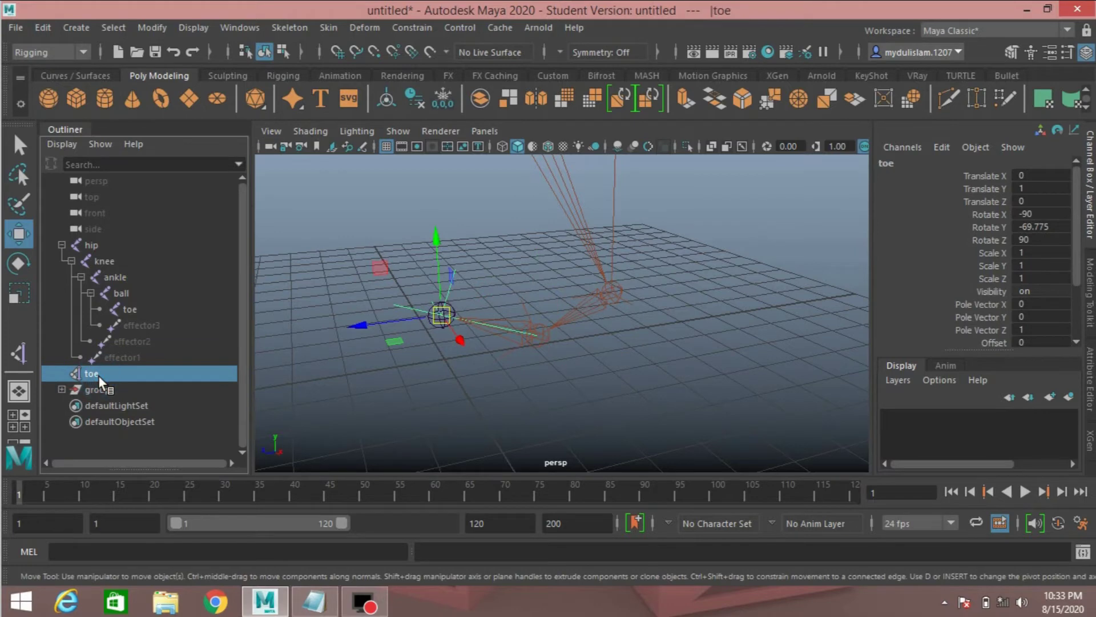
key(ctrl+g)
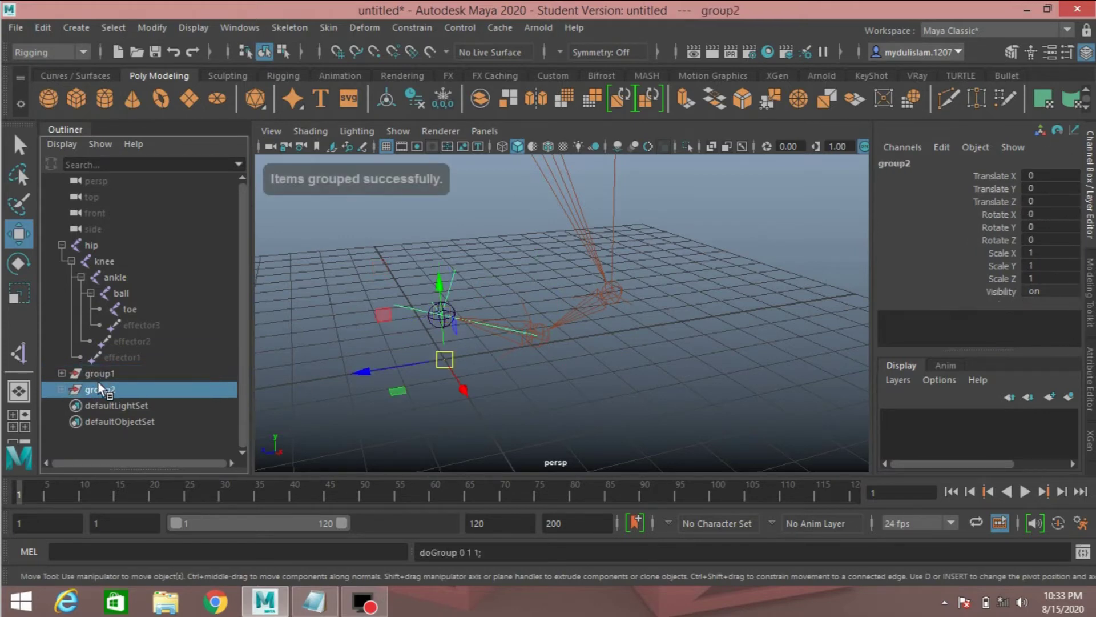
alt+middle_drag(384, 384, 422, 348)
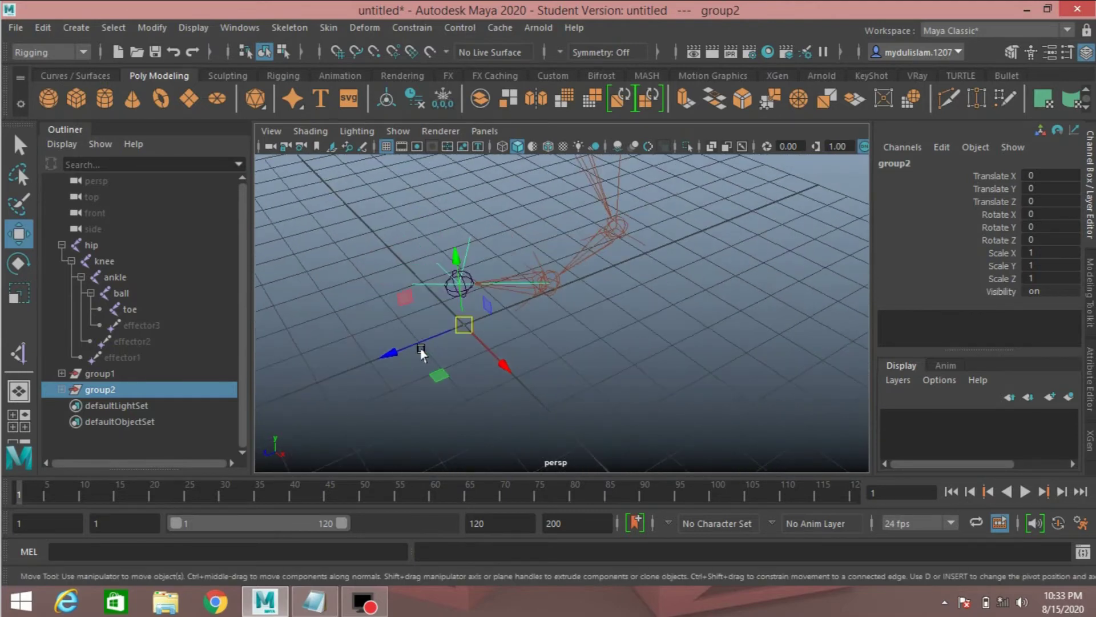
key(d)
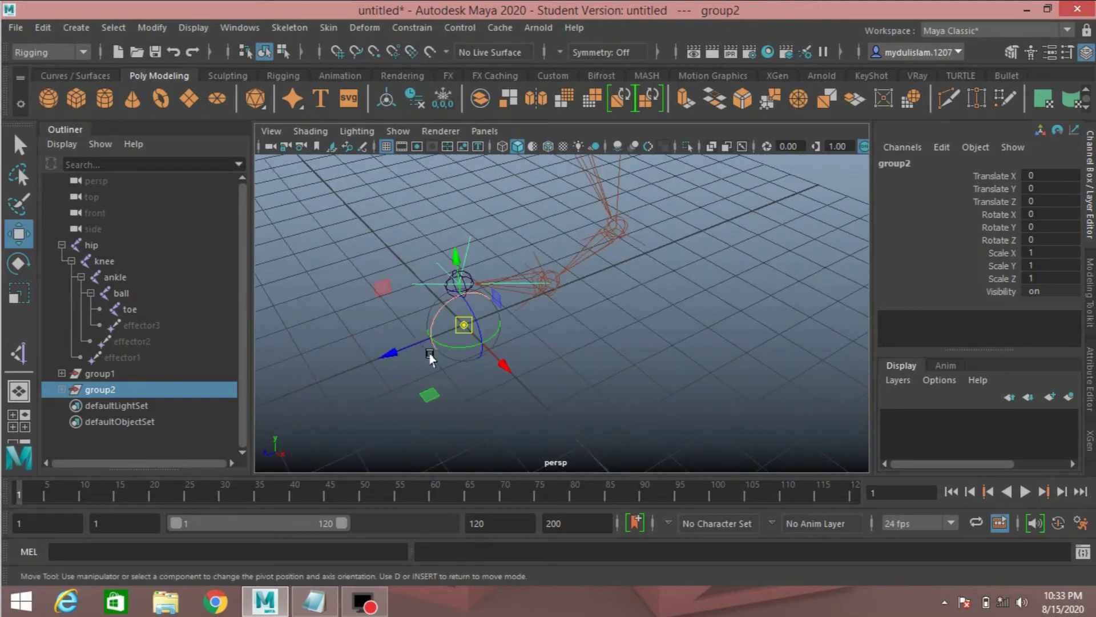
alt+drag(427, 361, 434, 364)
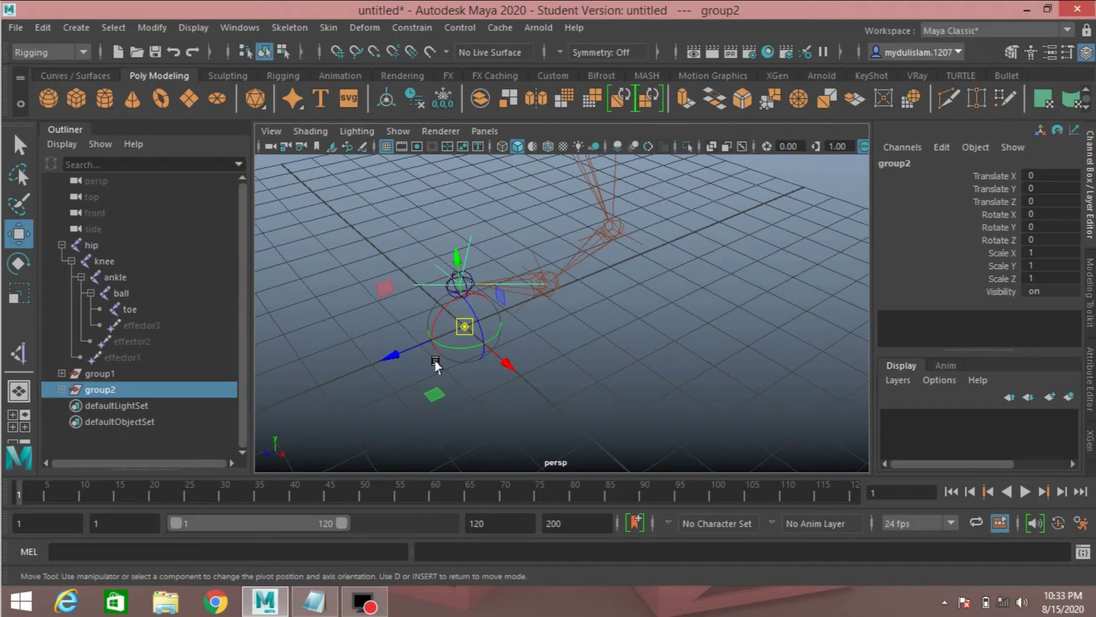
key(v)
drag(463, 325, 547, 285)
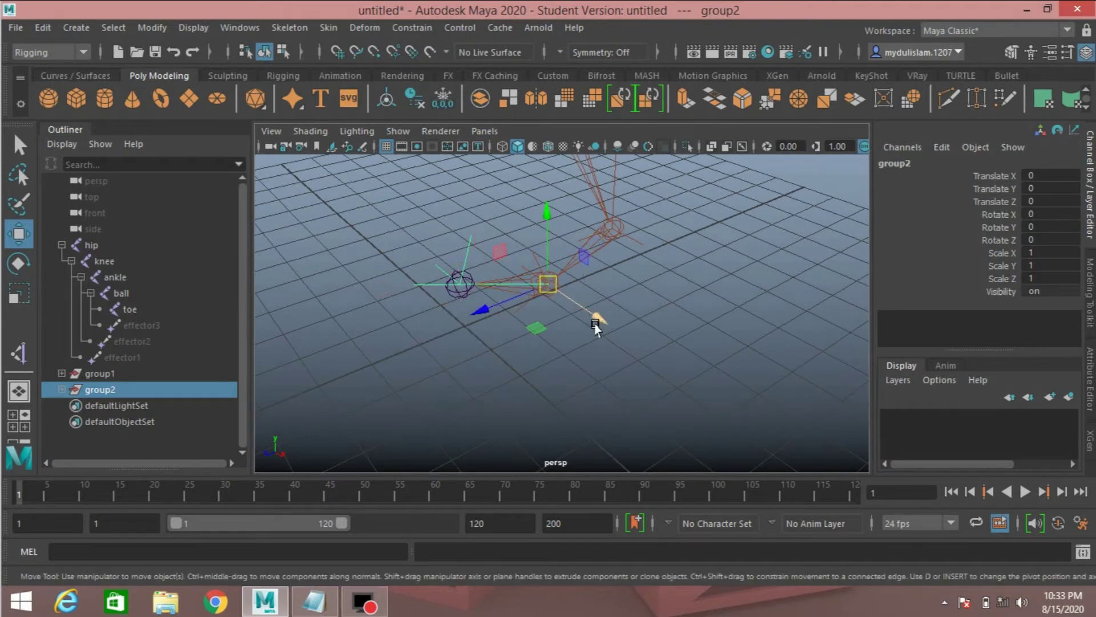
alt+drag(590, 297, 556, 339)
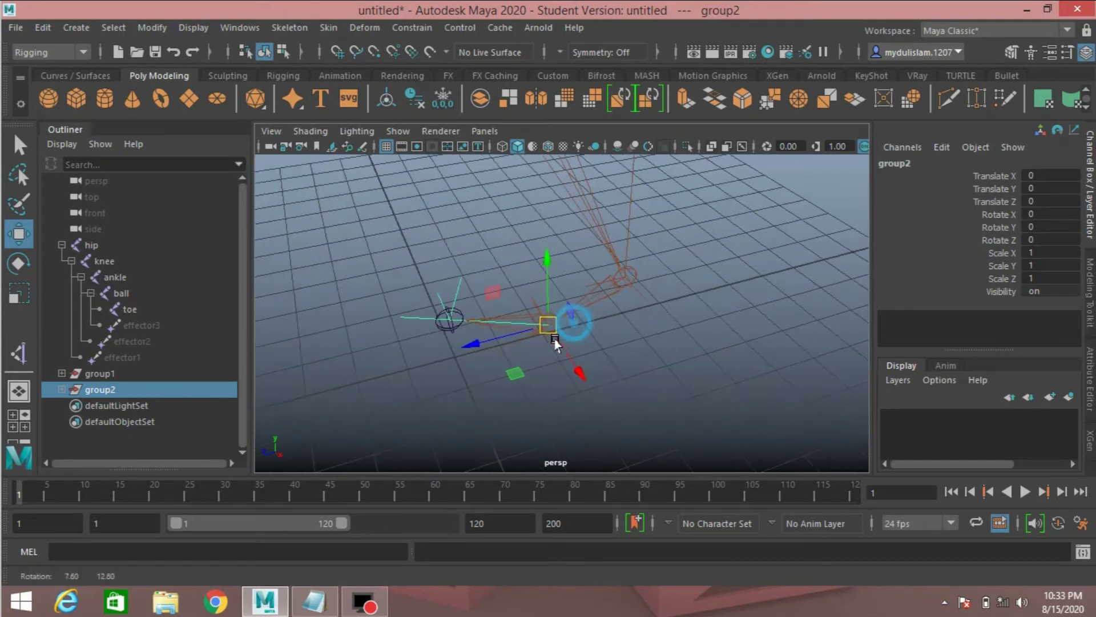
Step: Group group1 and group2 together under one parent group
click(112, 374)
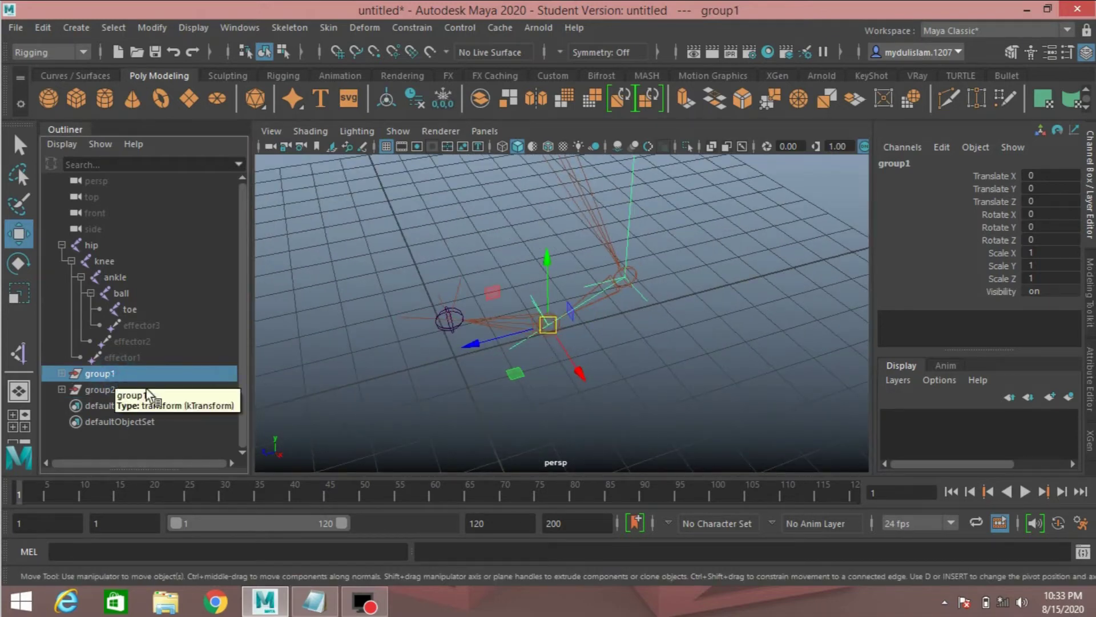
ctrl+click(102, 392)
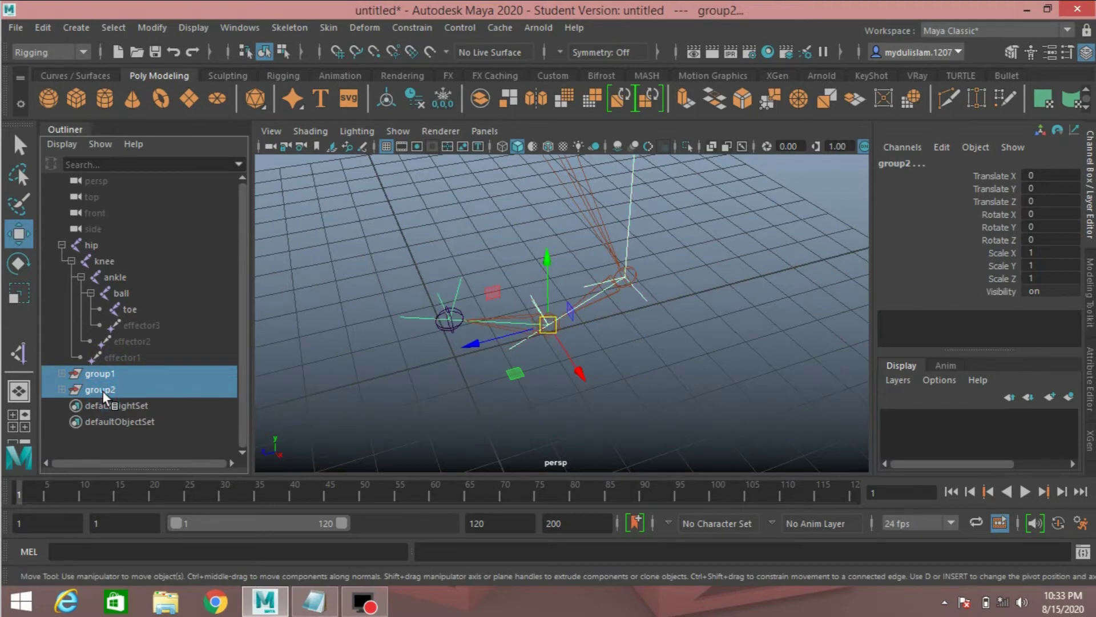
key(ctrl+g)
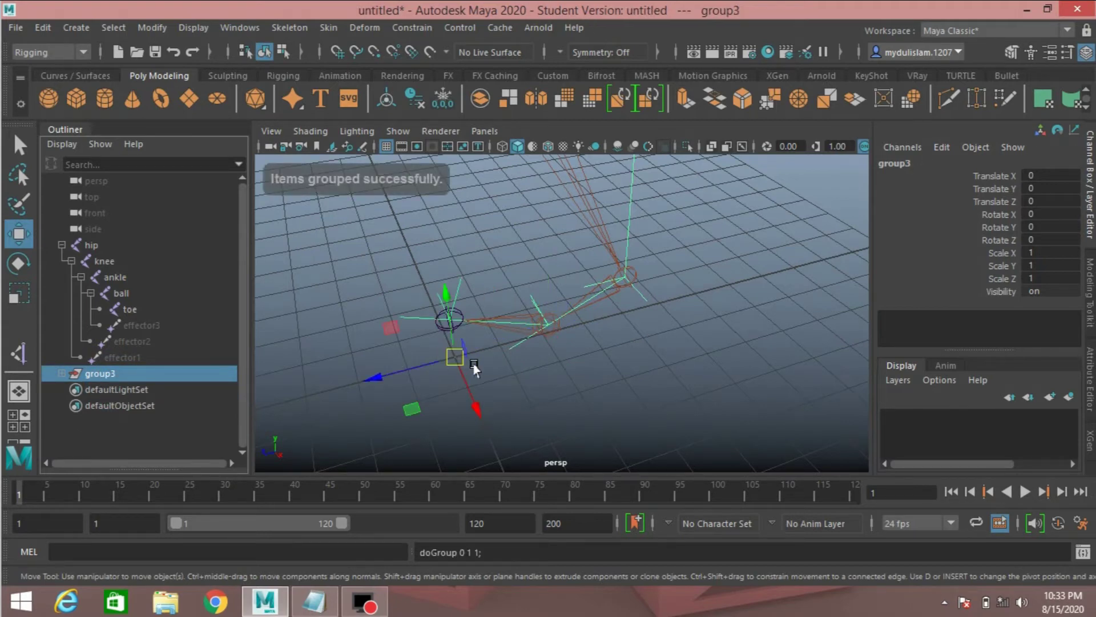
Step: Rename the parent group group3 as toe_ik_pivot
alt+drag(491, 371, 501, 384)
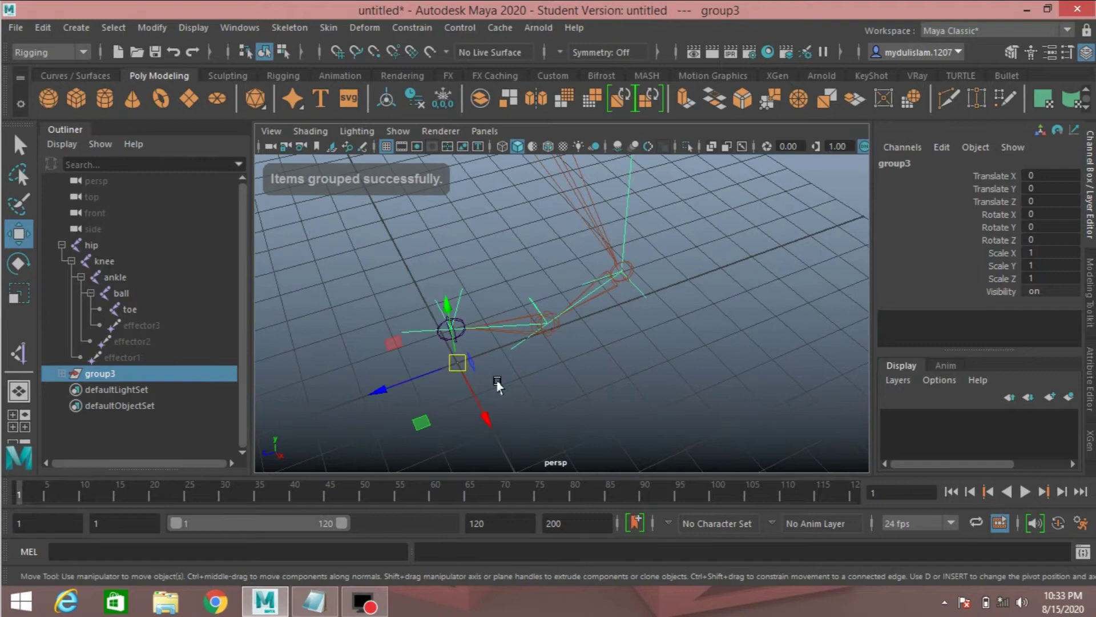
double_click(100, 374)
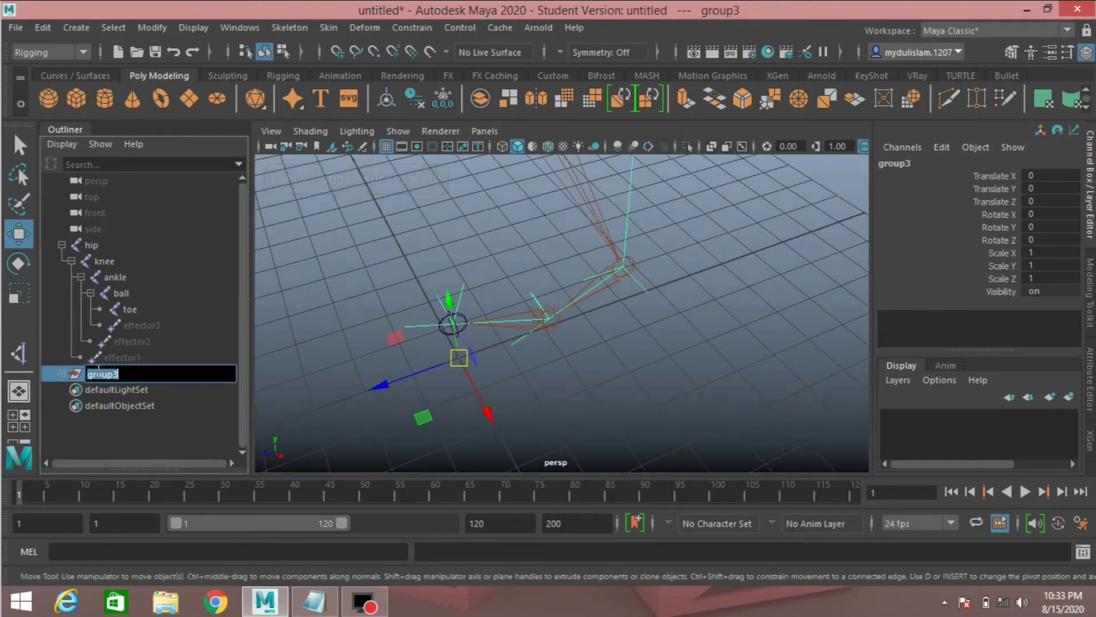
text(t)
text(oe_ik_pivot)
key(Return)
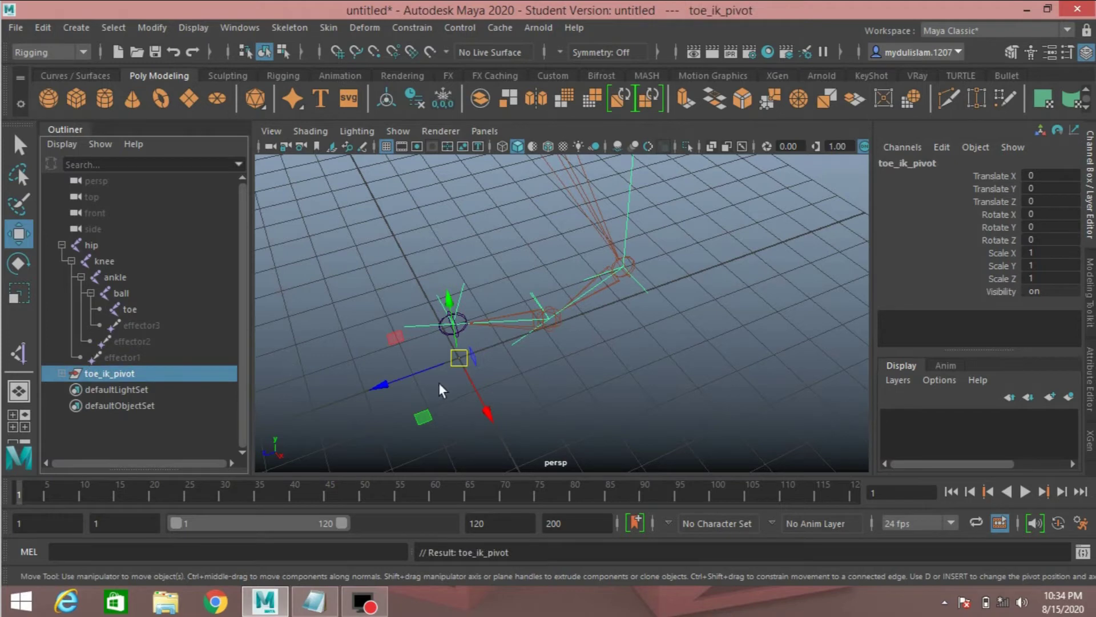
Step: Move the pivot of the toe_ik_pivot group onto the toe joint using point snapping
alt+drag(399, 393, 419, 349)
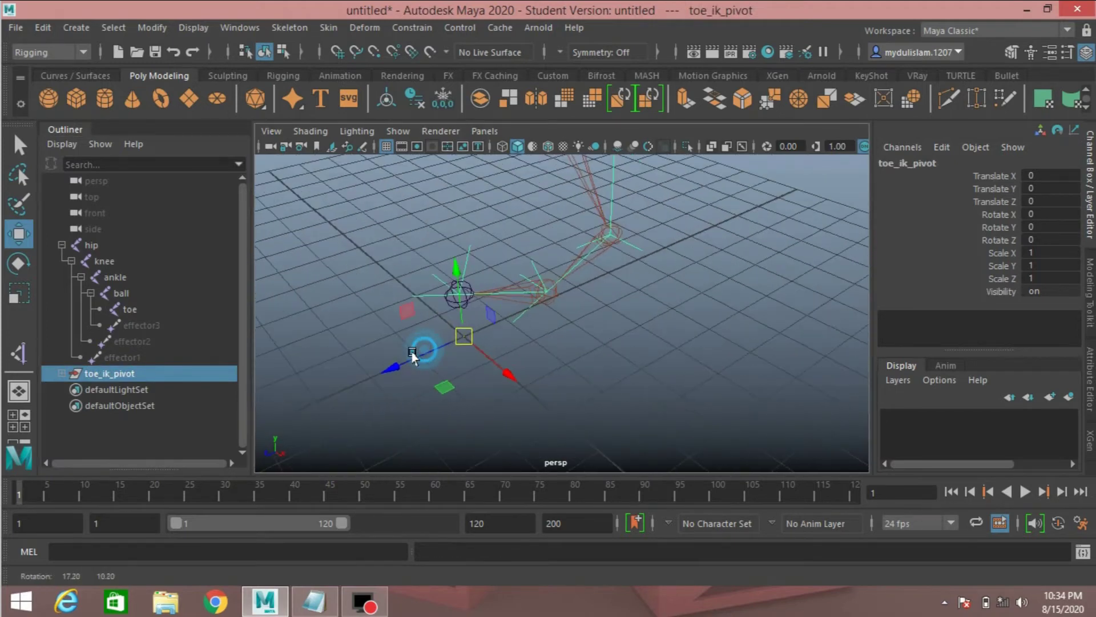
key(Insert)
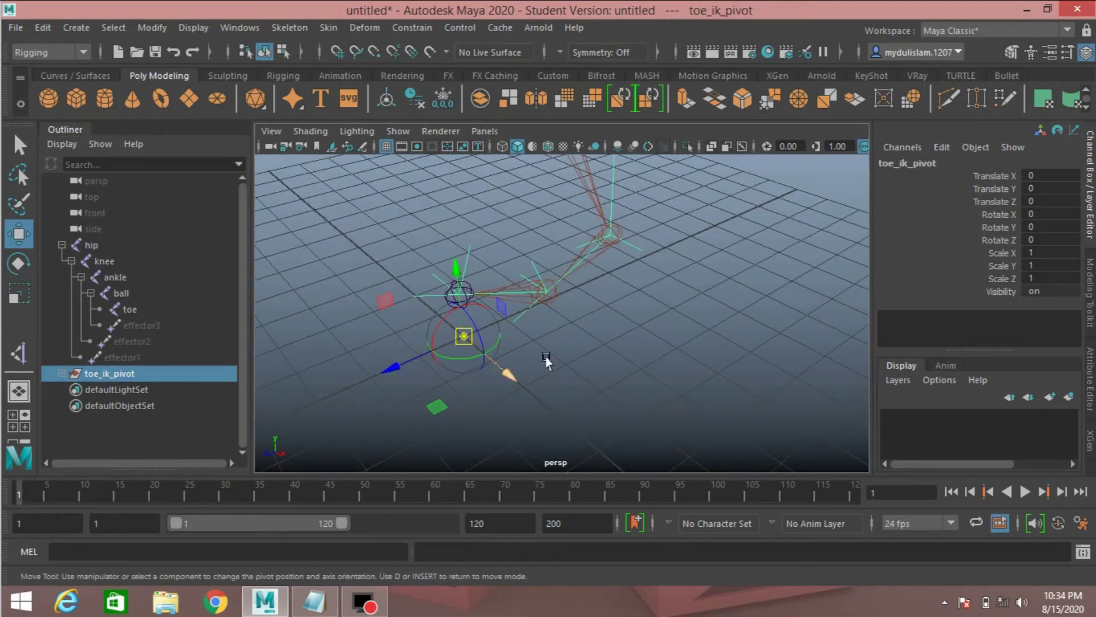
alt+drag(624, 362, 614, 366)
key(v)
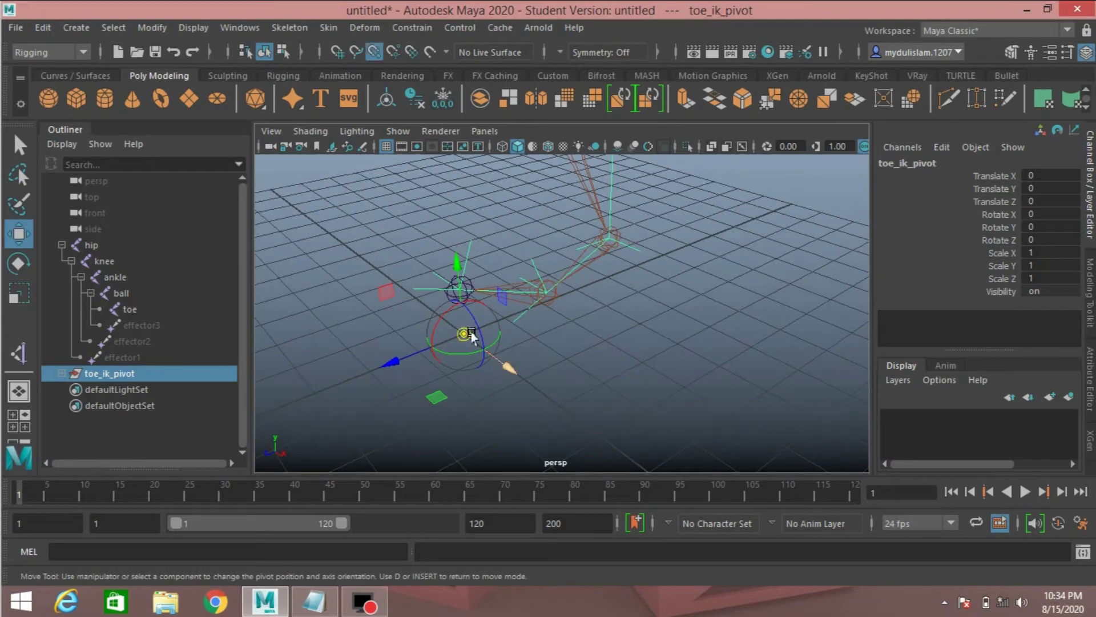
drag(464, 333, 466, 277)
key(Insert)
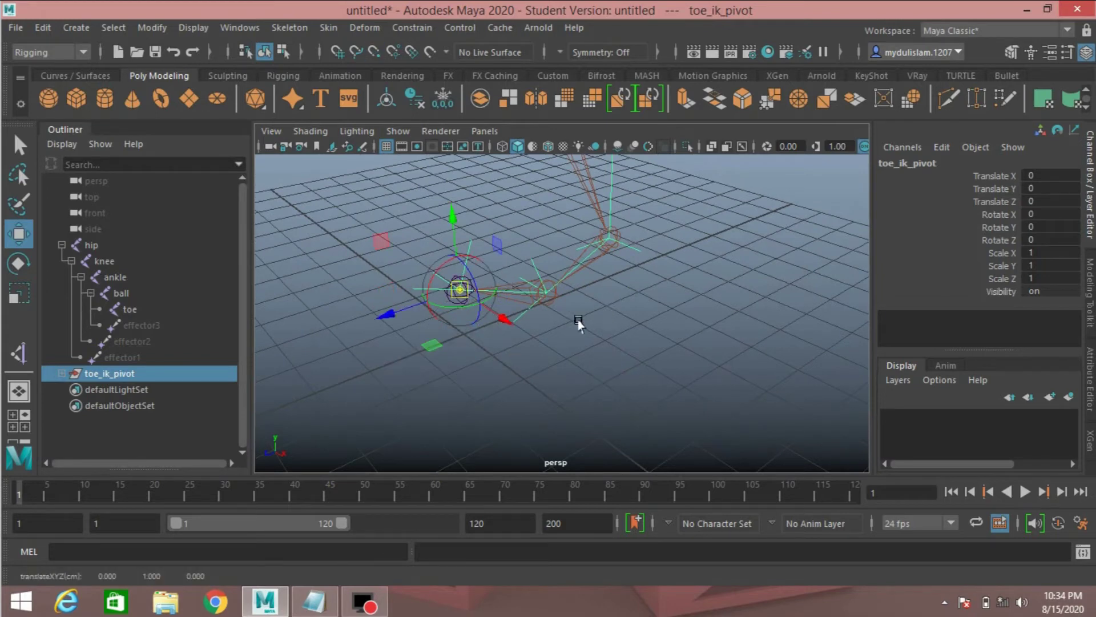
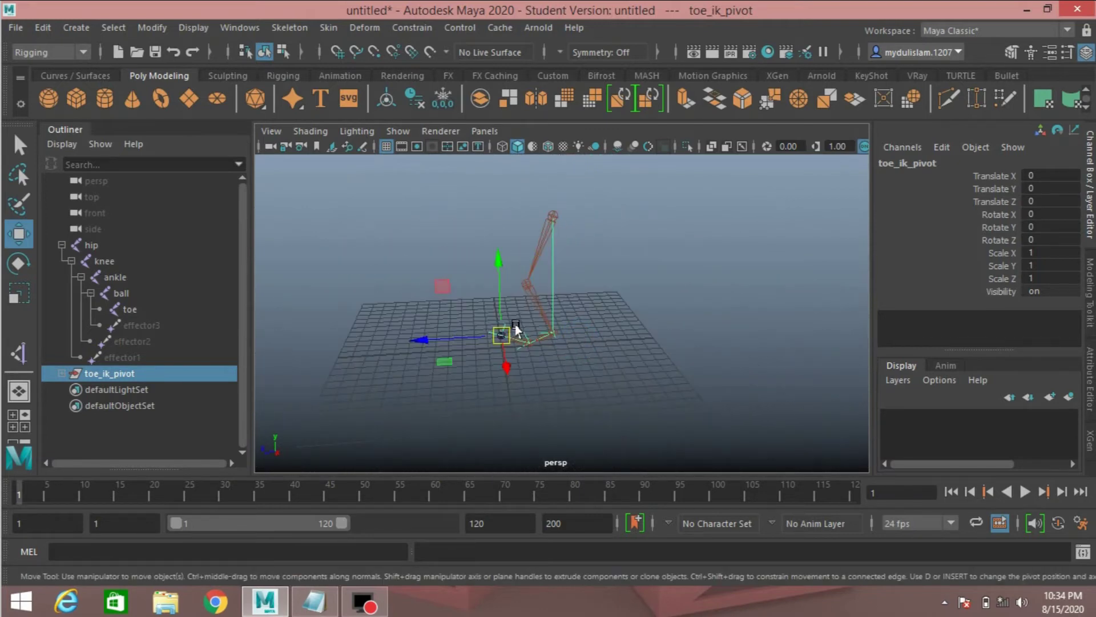
Step: Create a NURBS circle, scale it to about 1.434 × 1.434 × 2.316, and place it around the foot at about Z -2.27
click(82, 29)
mouse_move(154, 67)
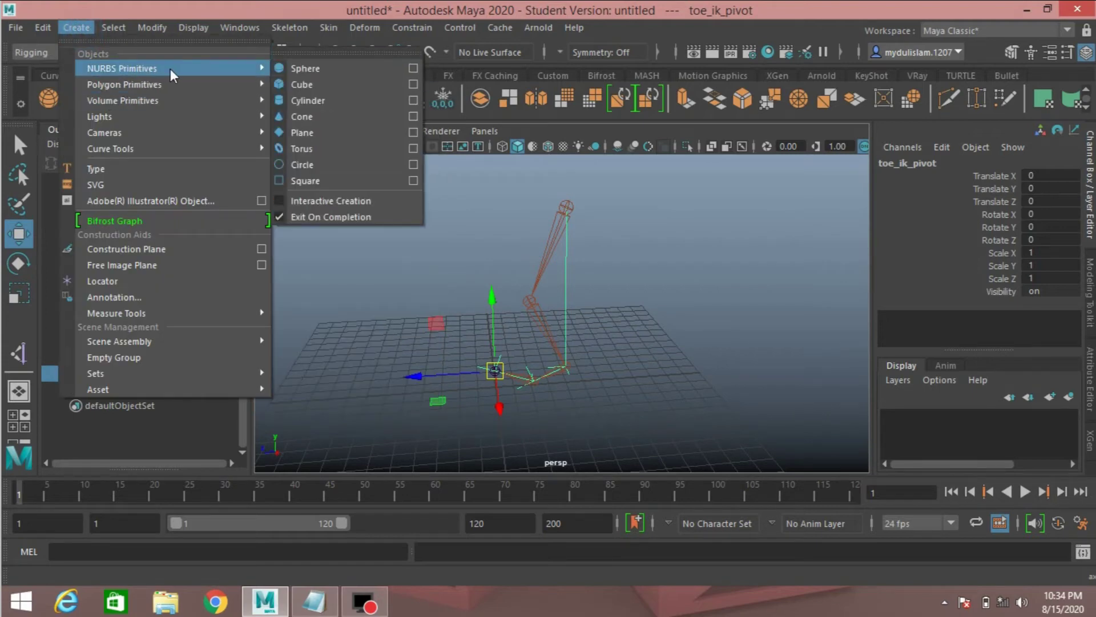
click(303, 165)
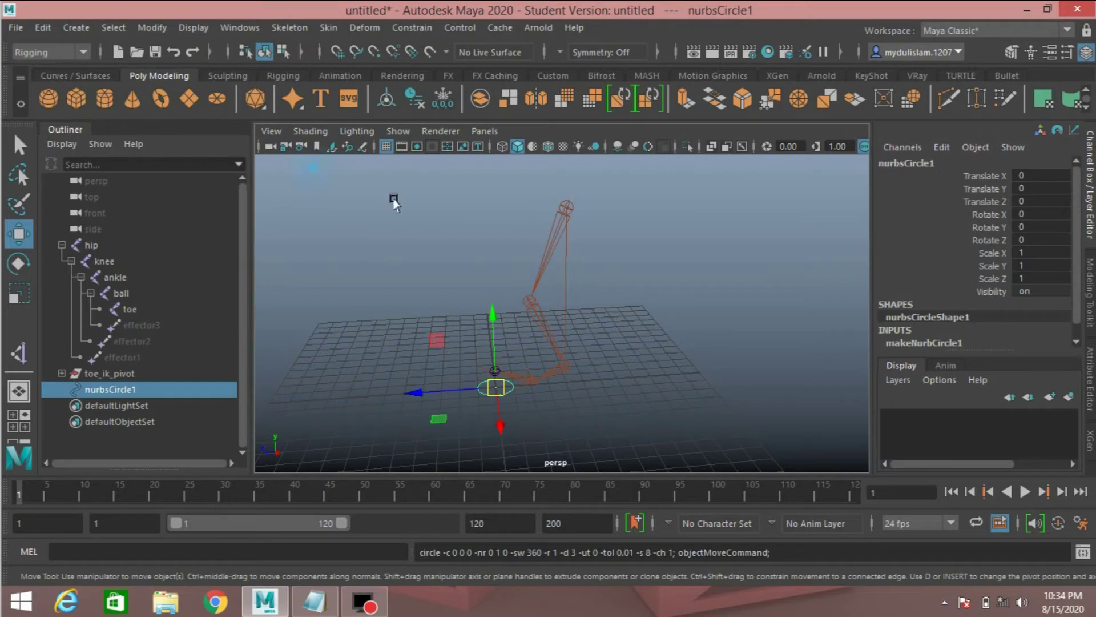
alt+drag(596, 398, 494, 364)
click(11, 295)
drag(400, 321, 472, 346)
click(17, 235)
alt+drag(628, 393, 503, 330)
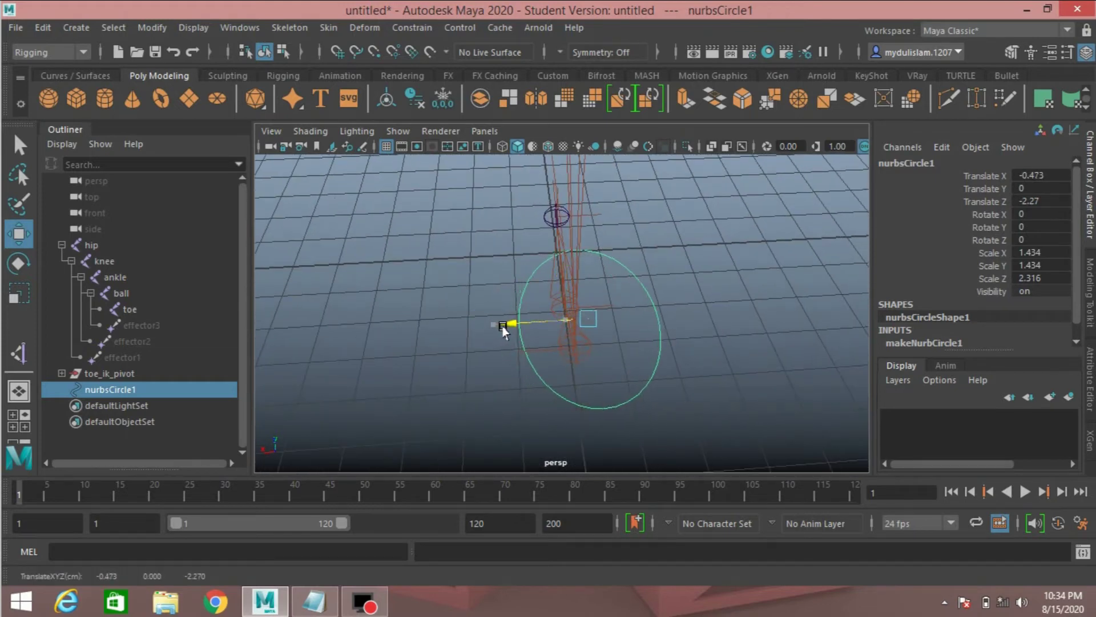
Step: Pull the control vertex on one long side of the circle inward to give the curve a footprint shape
click(1011, 53)
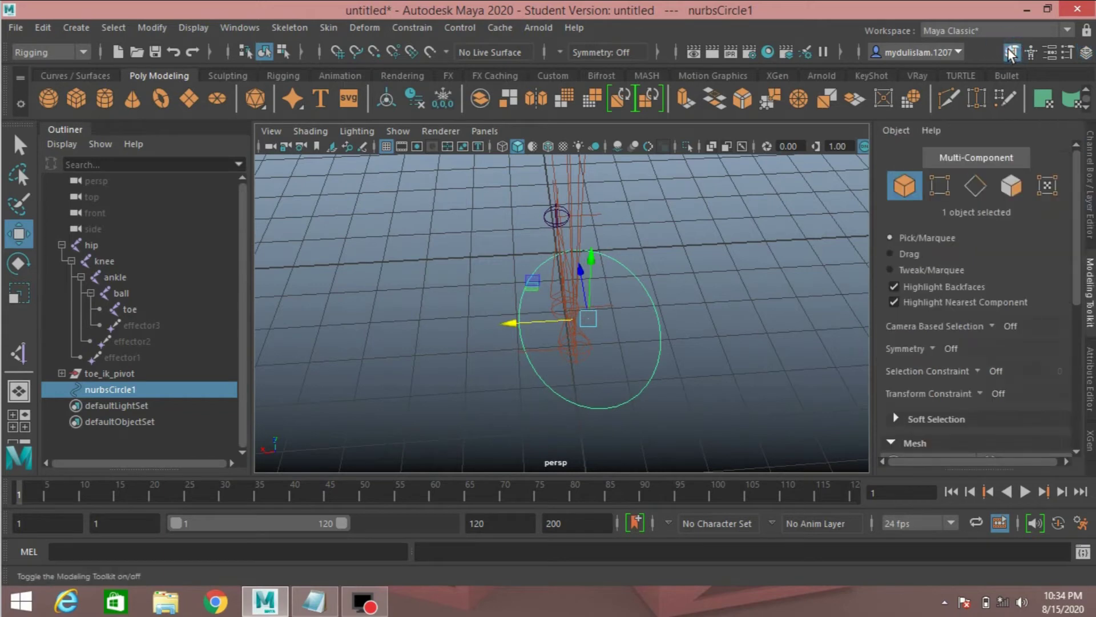
click(942, 186)
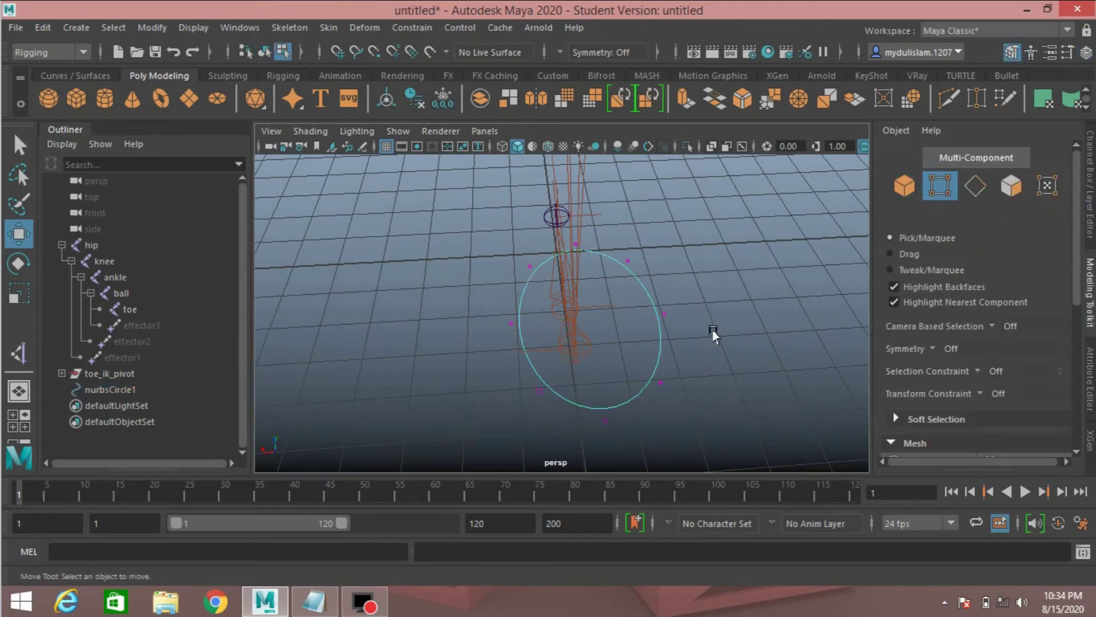
alt+drag(708, 343, 685, 361)
drag(742, 381, 680, 311)
middle_drag(680, 310, 563, 298)
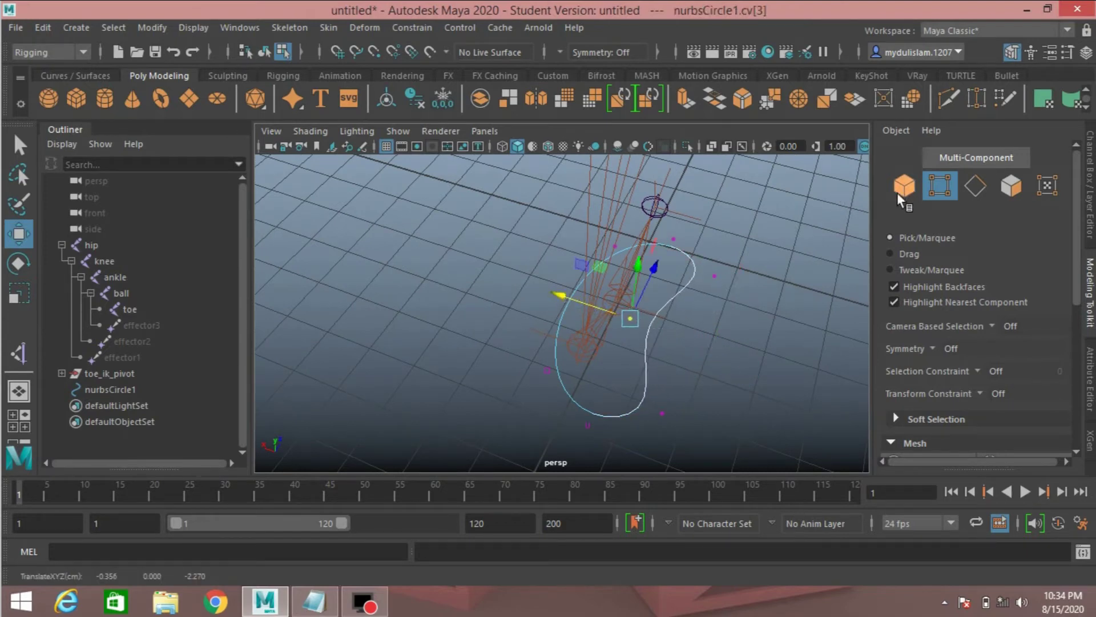
click(903, 188)
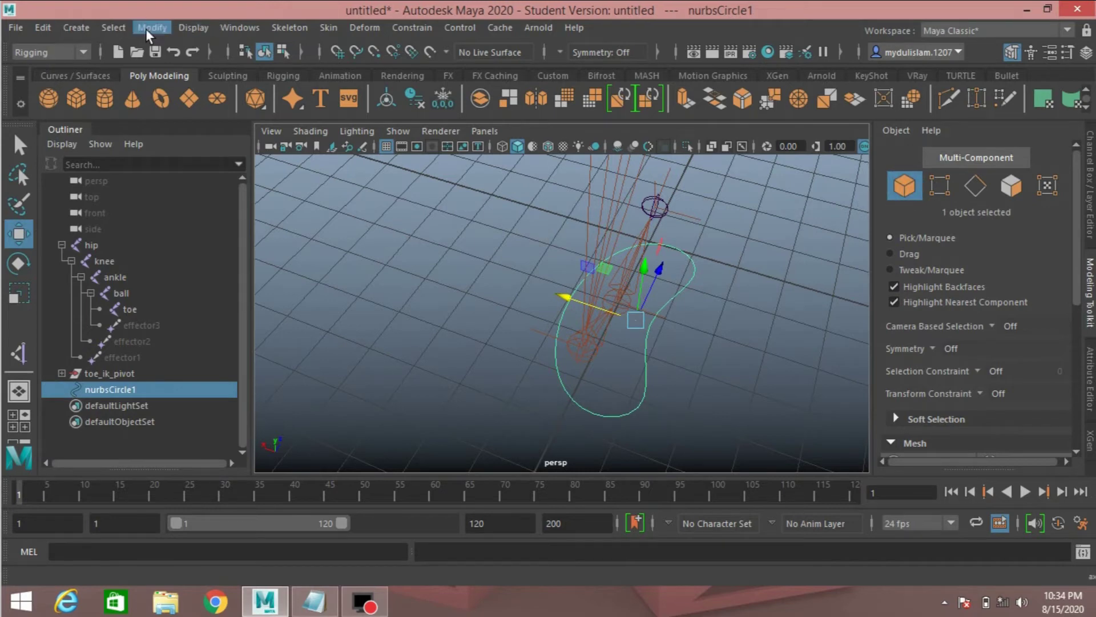
Step: Freeze the foot curve's transformations and rename the curve as ankle_ctrl
click(147, 29)
click(182, 98)
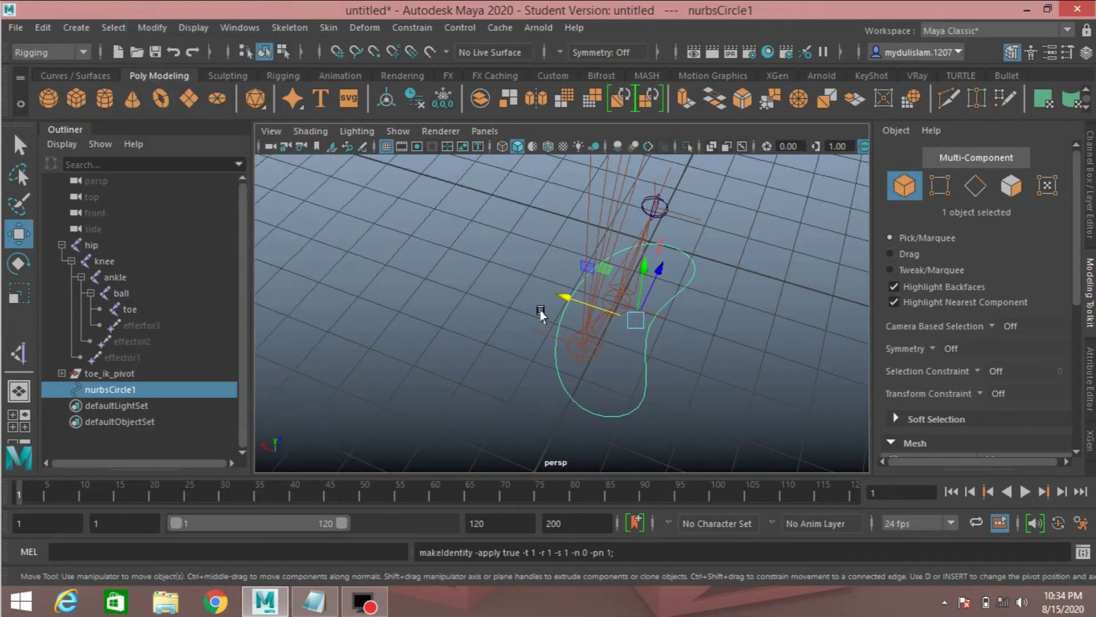
alt+drag(641, 313, 577, 337)
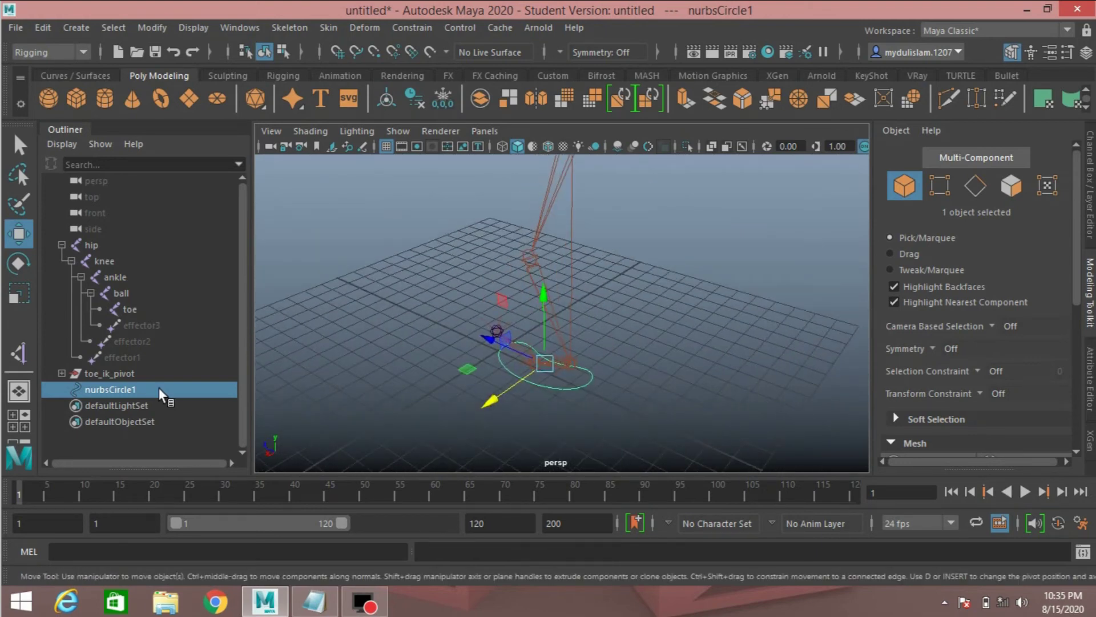
double_click(114, 391)
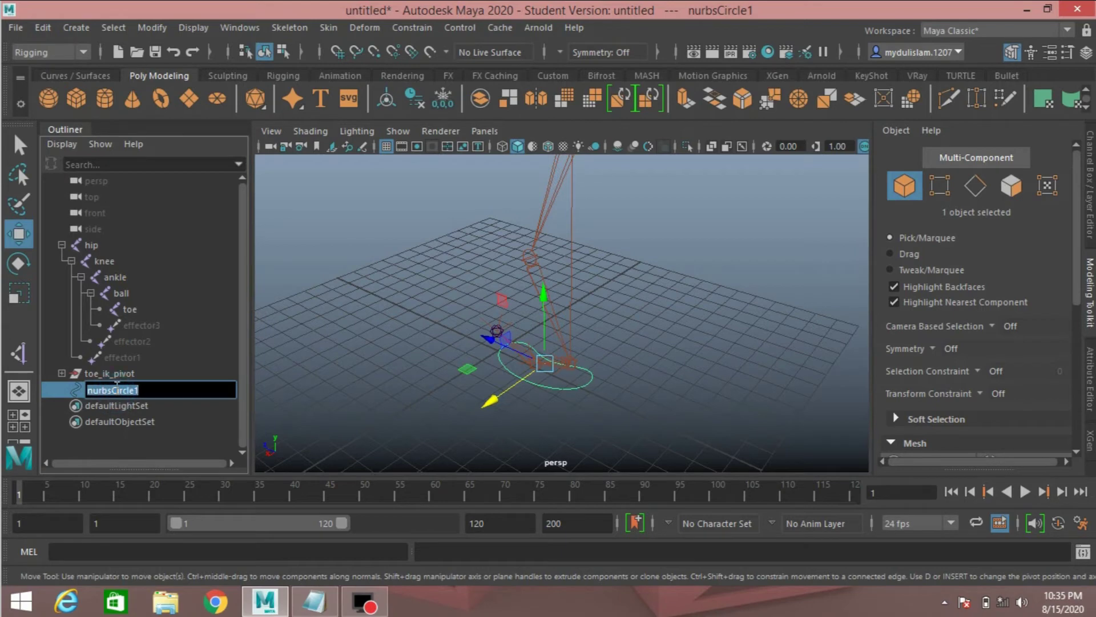
text(ankle_ctrl)
key(Return)
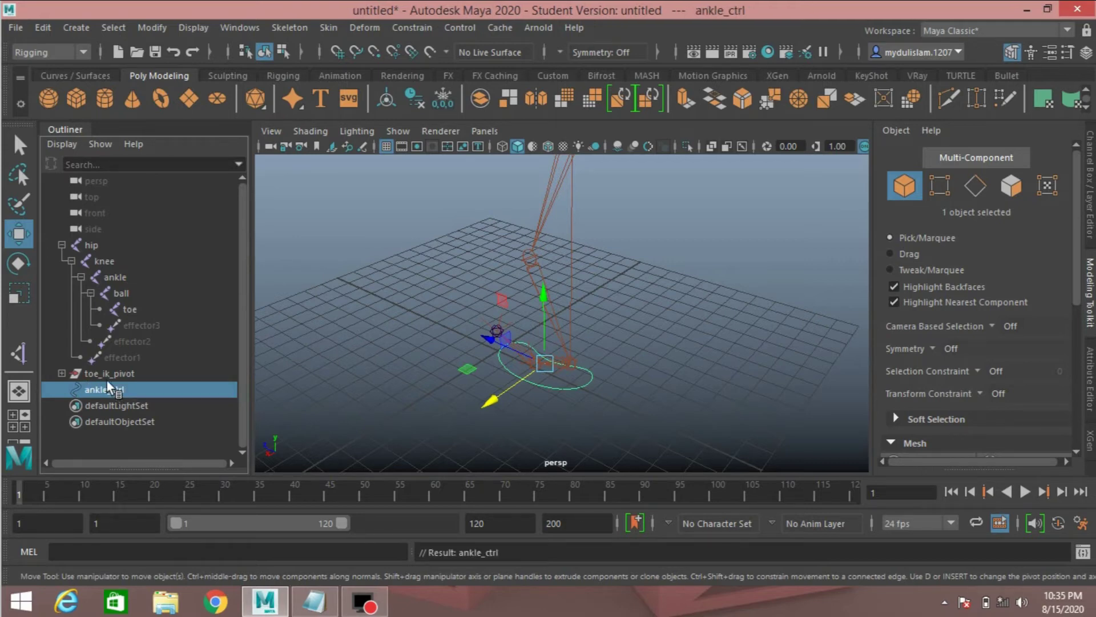
Step: Parent the toe_ik_pivot group under the ankle_ctrl curve
alt+drag(383, 388, 474, 365)
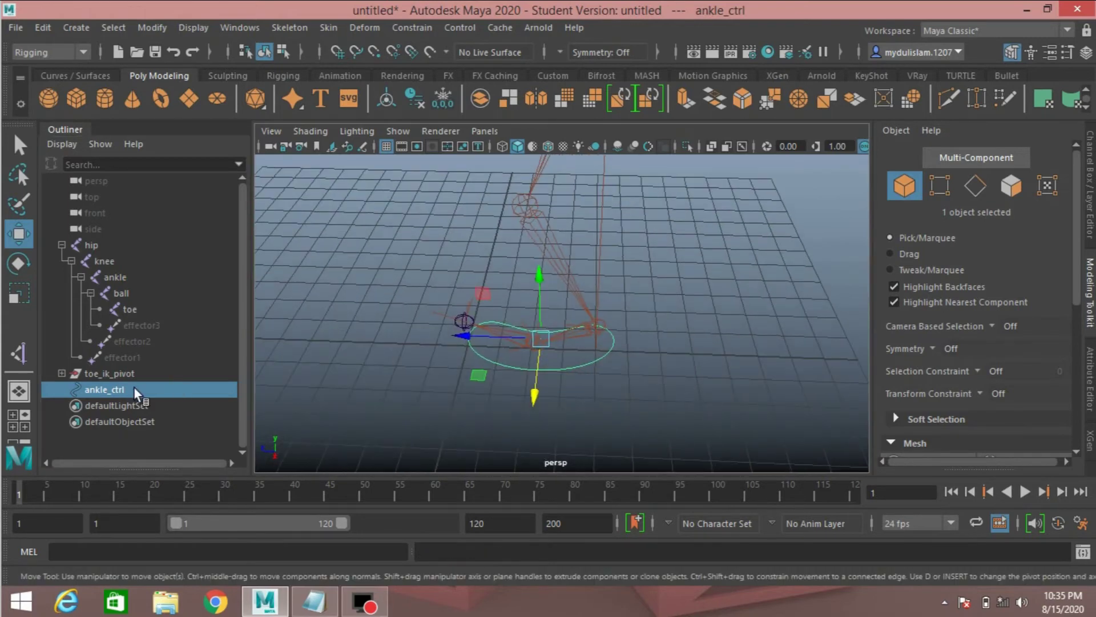
click(98, 374)
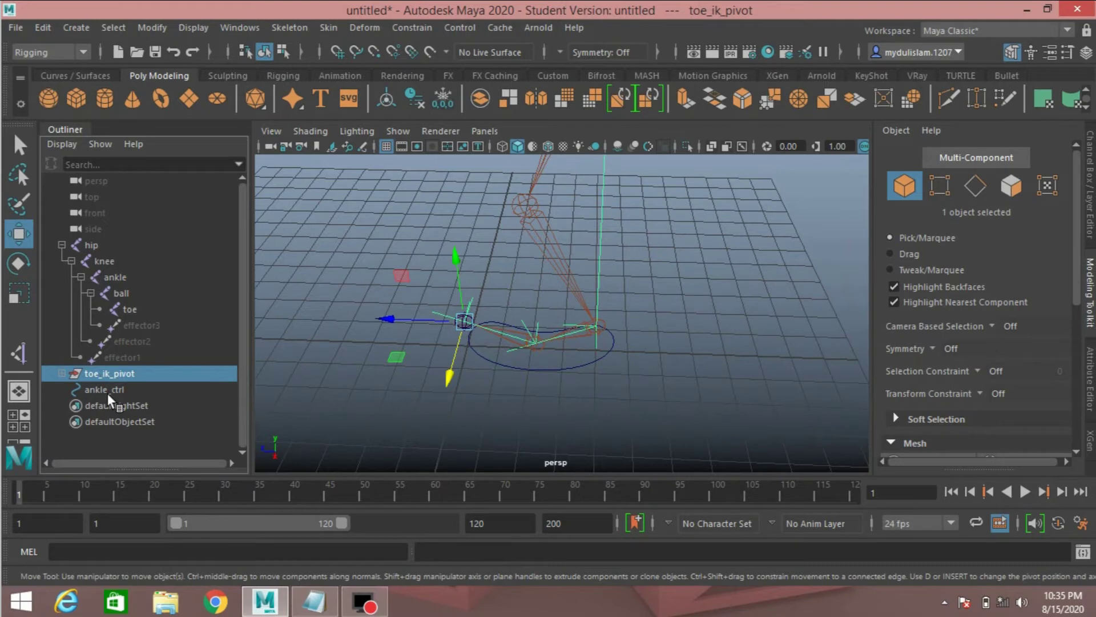
ctrl+click(108, 393)
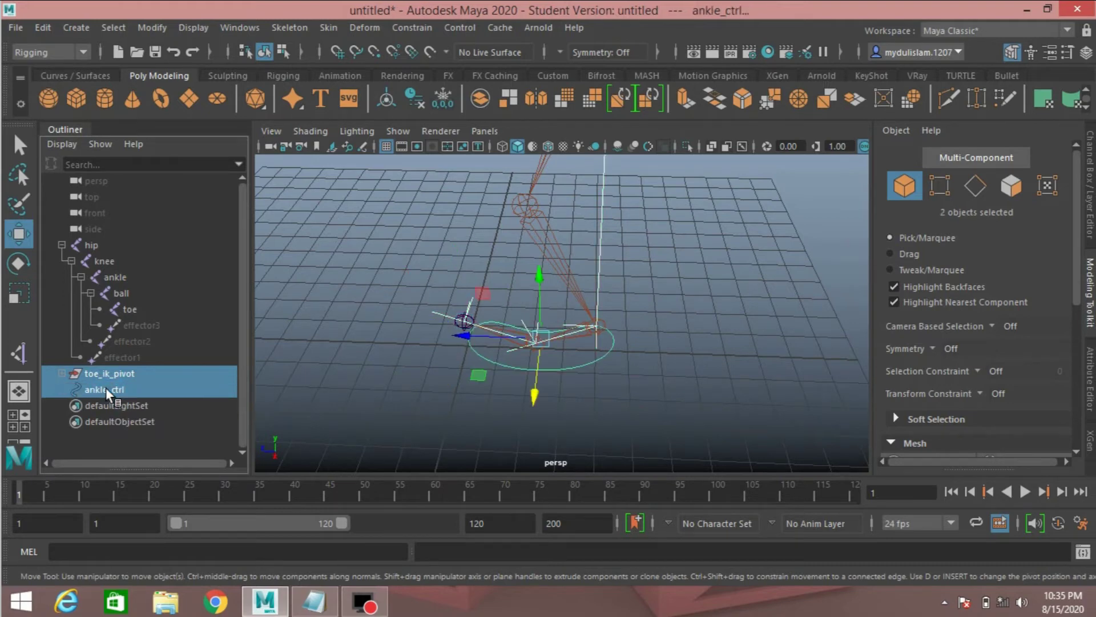
key(p)
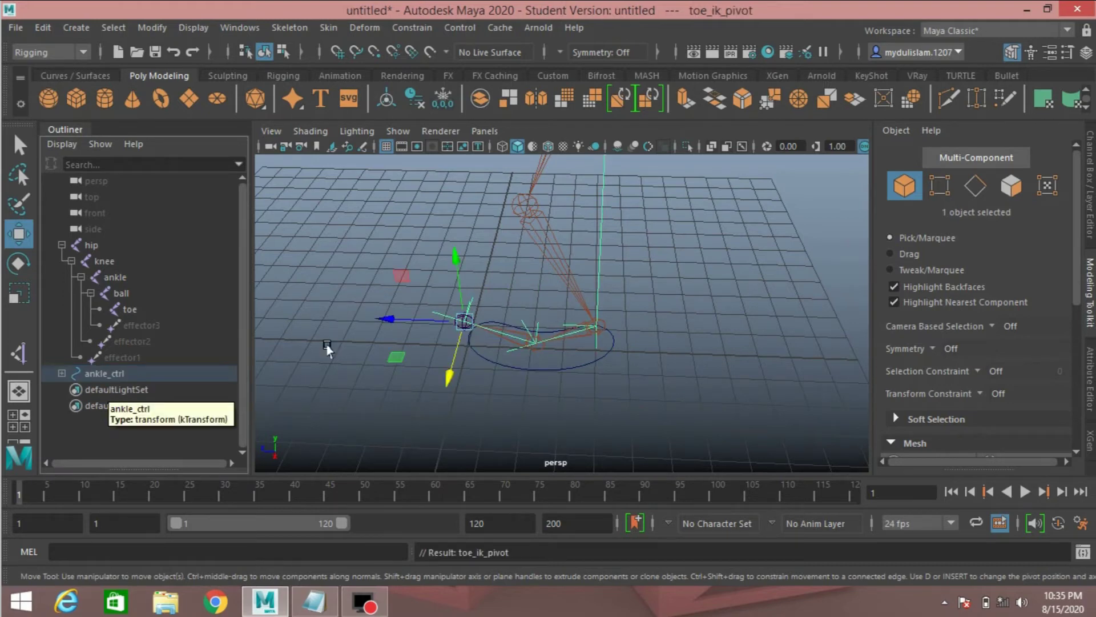
Step: Try raising ankle_ctrl to about Translate Y 0.953 to test the leg, and undo the move
click(569, 366)
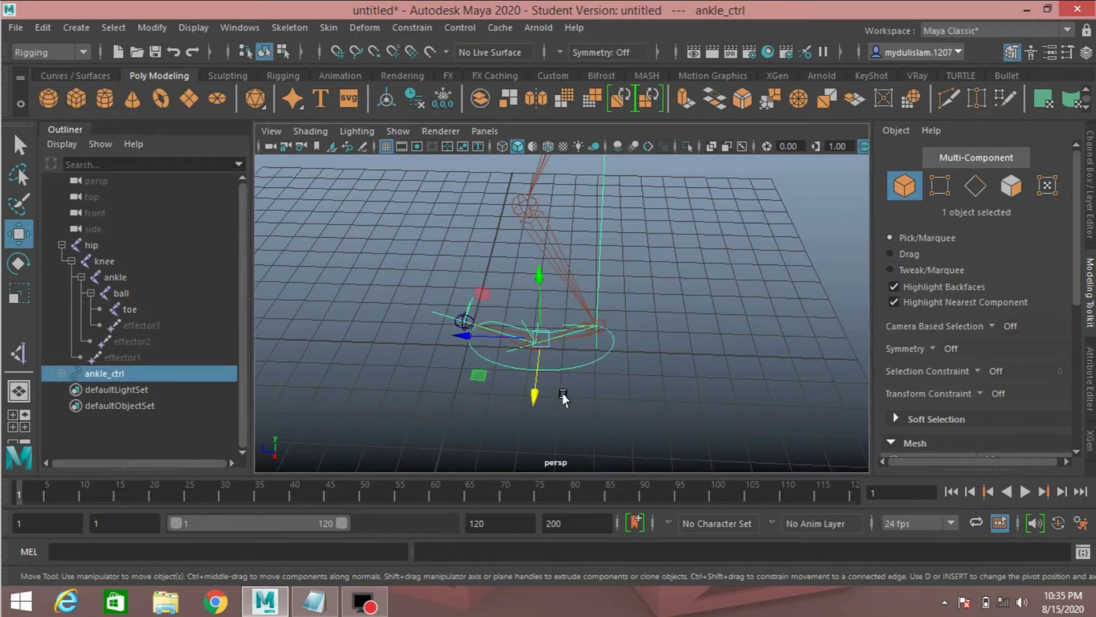
alt+drag(563, 398, 565, 308)
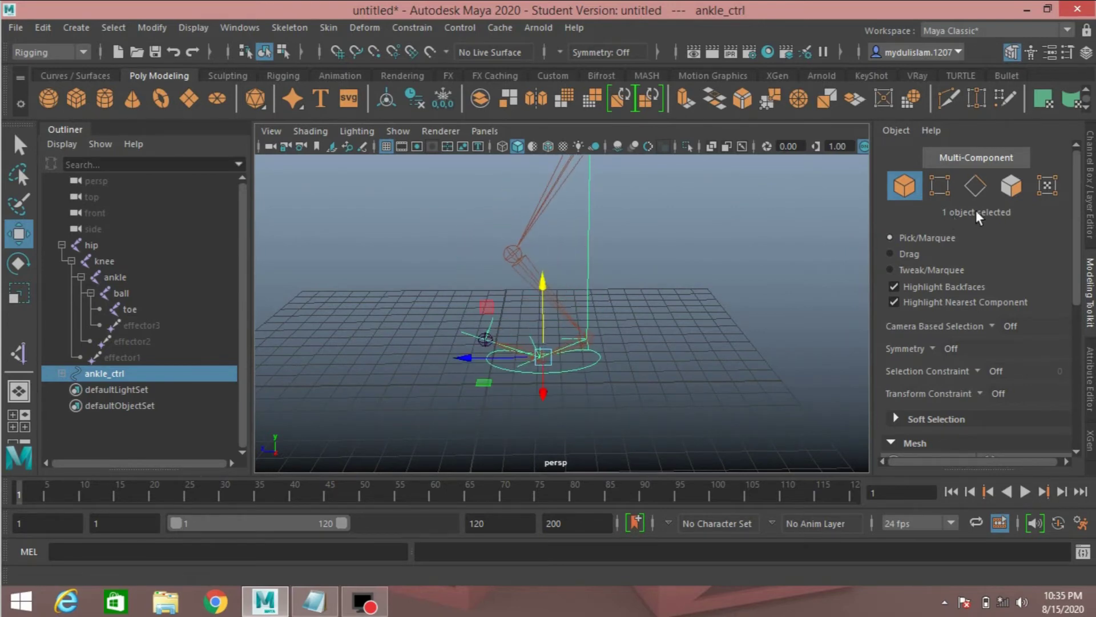
click(1090, 183)
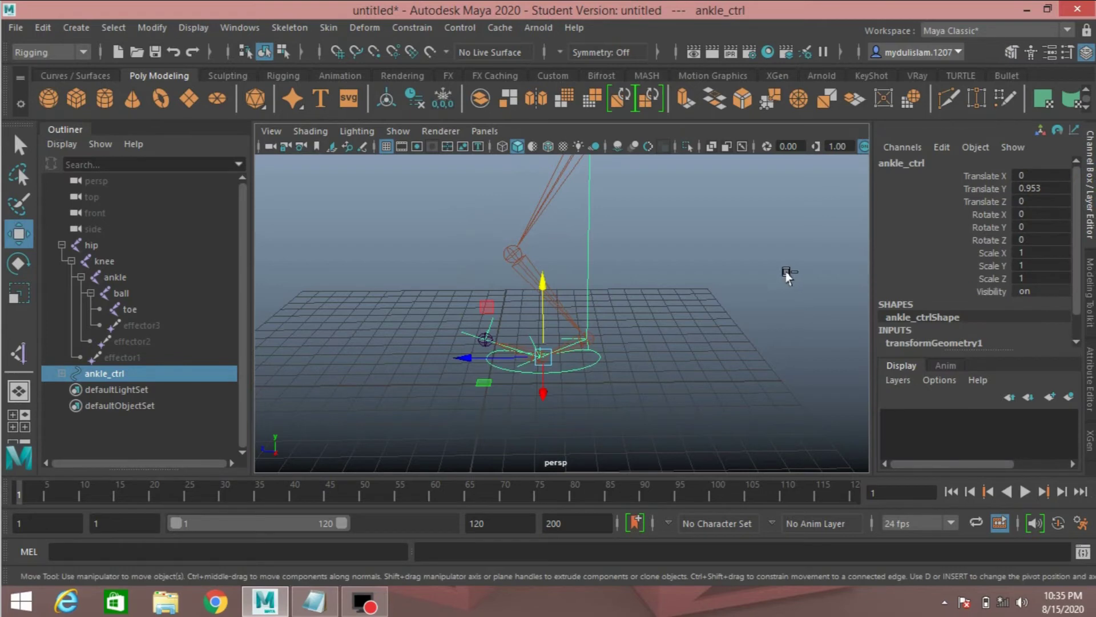
key(ctrl+z)
alt+middle_drag(531, 269, 495, 291)
mouse_move(496, 291)
alt+mouse_down()
mouse_move(450, 291)
mouse_move(479, 299)
alt+mouse_up()
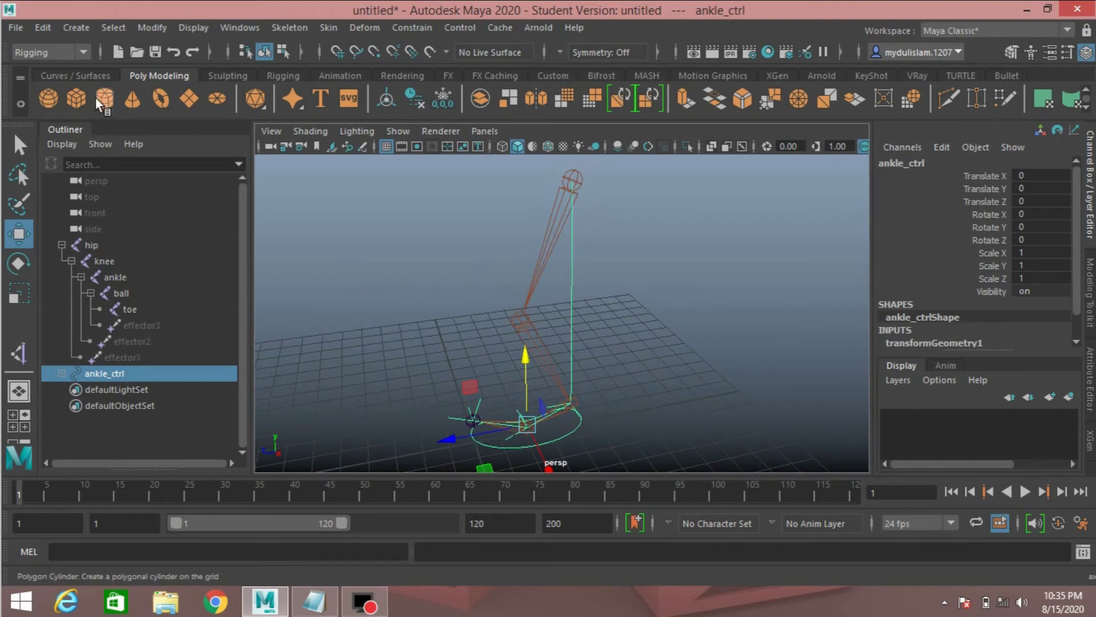
Step: Create a polygon cube and position it in front of the knee at about Y 5.146 and Z 2.713
click(76, 29)
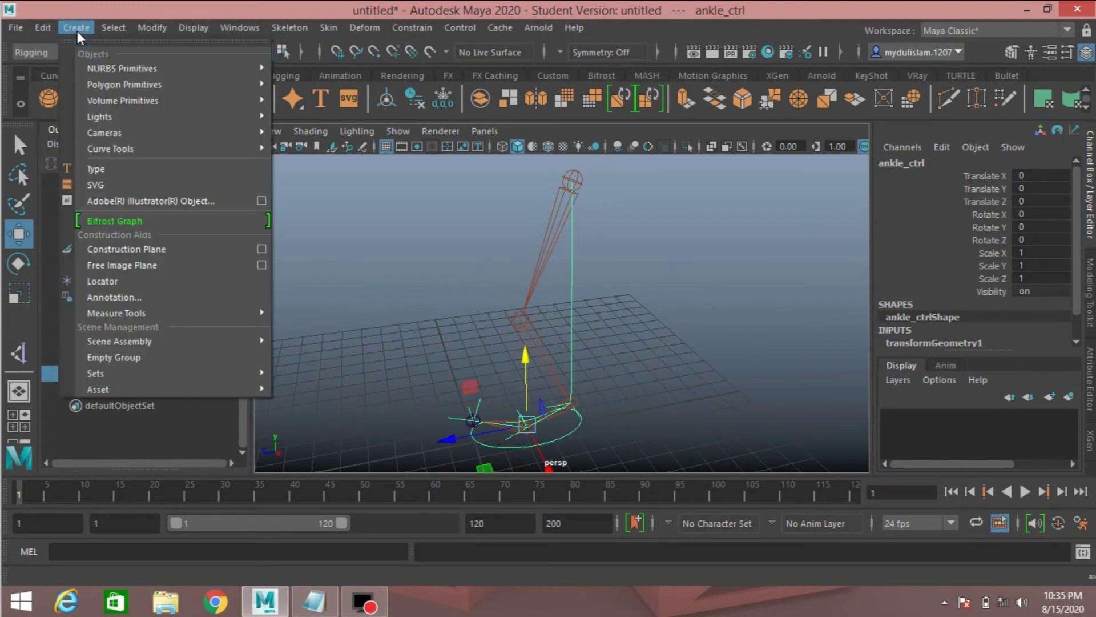
mouse_move(147, 87)
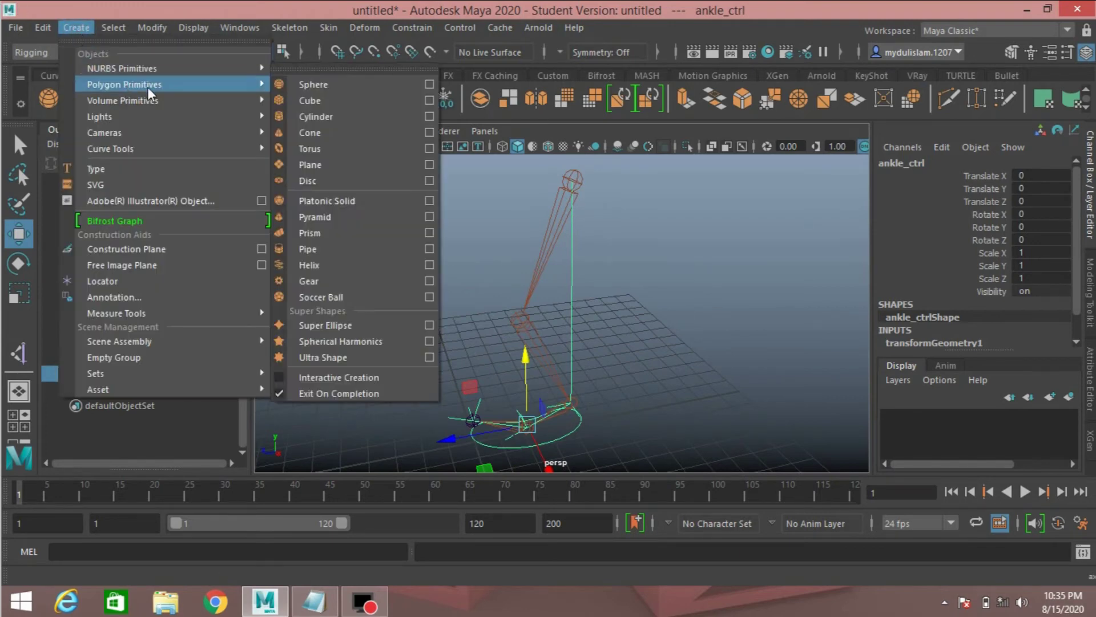
click(320, 100)
drag(465, 375, 471, 242)
drag(425, 334, 346, 356)
alt+drag(505, 360, 505, 337)
click(420, 384)
alt+drag(420, 384, 420, 375)
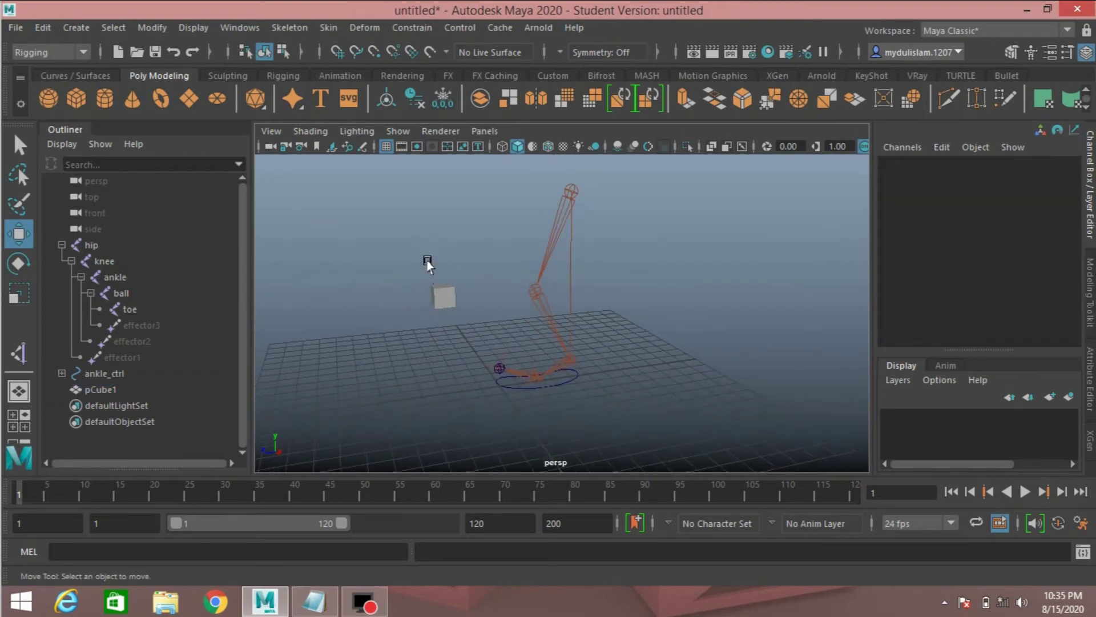
Step: Apply a Pole Vector constraint from the cube in front of the knee to the hip_ik handle
click(443, 297)
alt+right_drag(447, 359, 495, 321)
drag(656, 352, 599, 298)
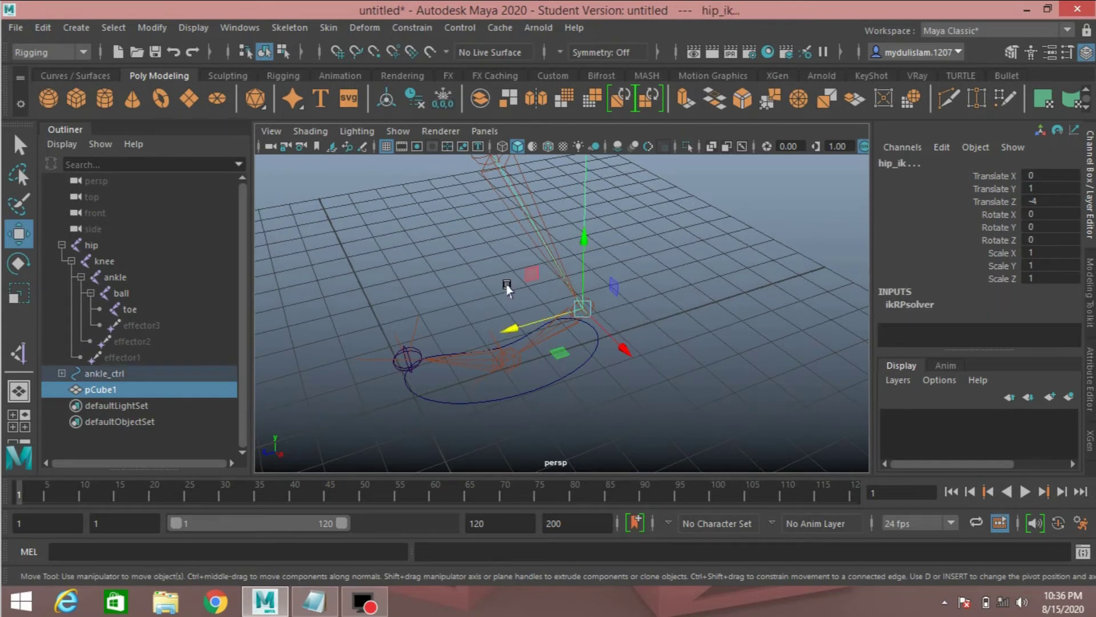
click(425, 26)
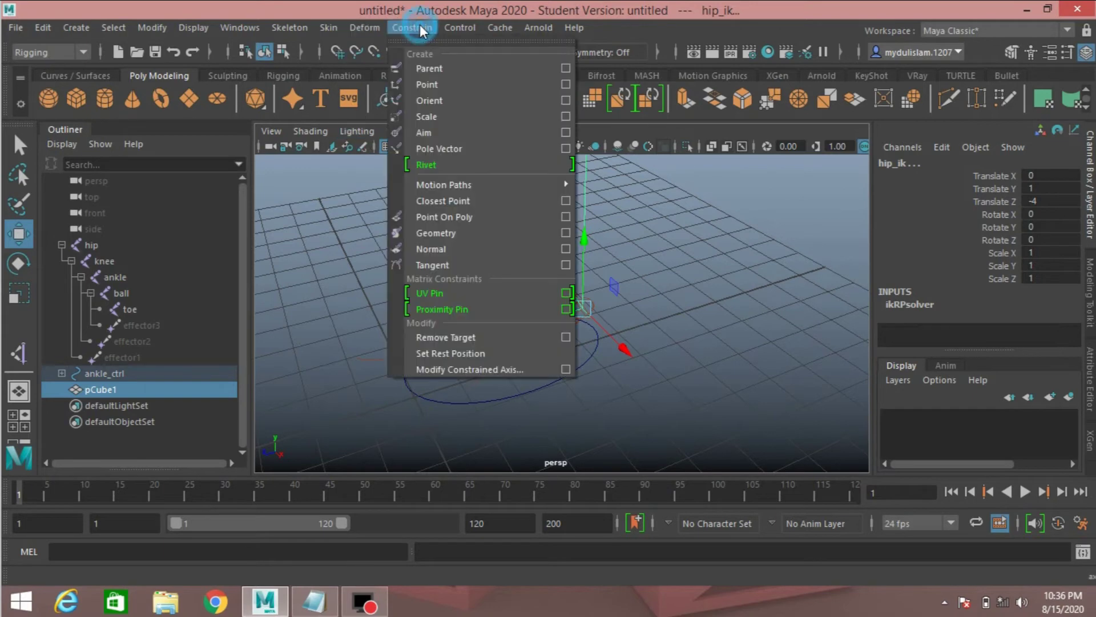
click(447, 148)
Step: Try moving the pole vector cube along X to test the knee, and undo the move
mouse_move(483, 308)
alt+mouse_down()
mouse_move(483, 319)
mouse_move(468, 314)
alt+mouse_up()
click(451, 317)
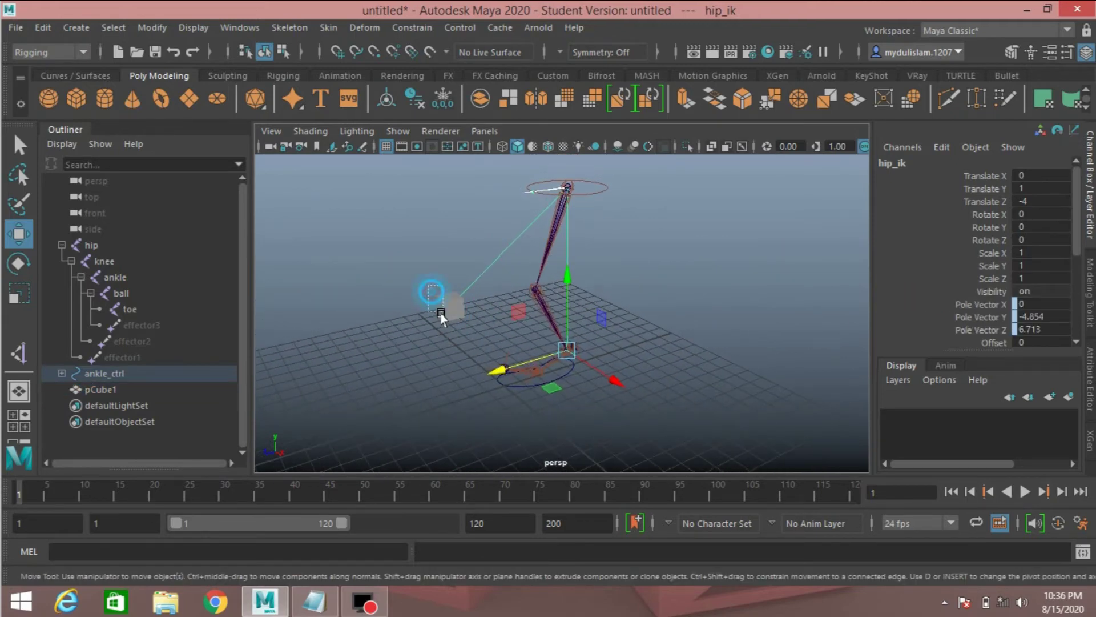
click(440, 314)
drag(478, 334, 480, 335)
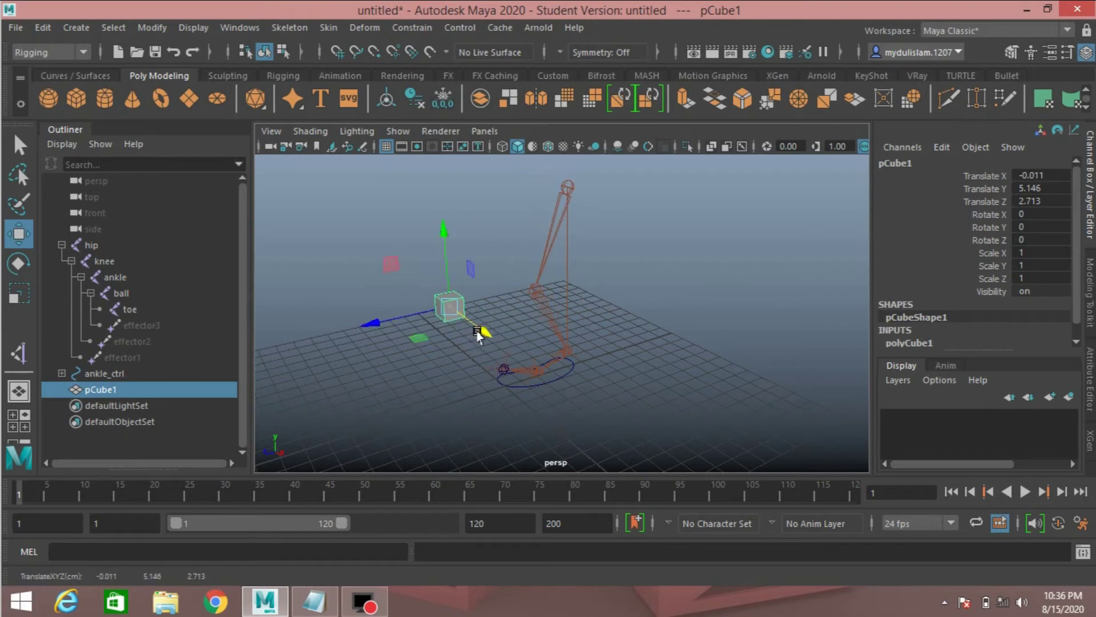
key(ctrl+z)
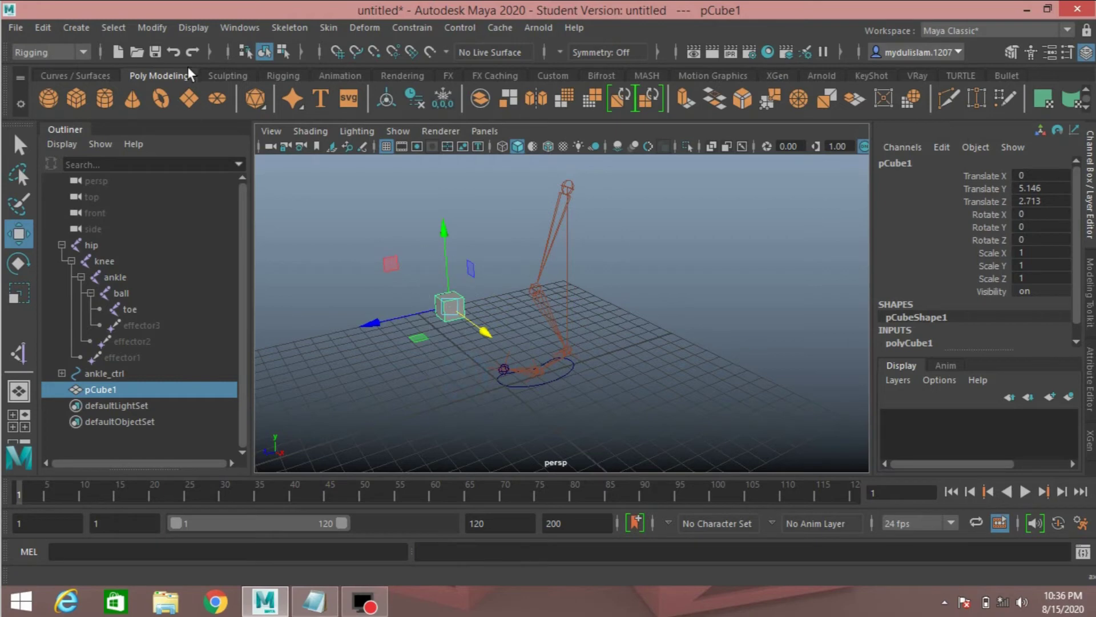
Step: Freeze the pole vector cube's transformations, and try moving it along X to about -0.748 before undoing the move
click(162, 29)
click(176, 101)
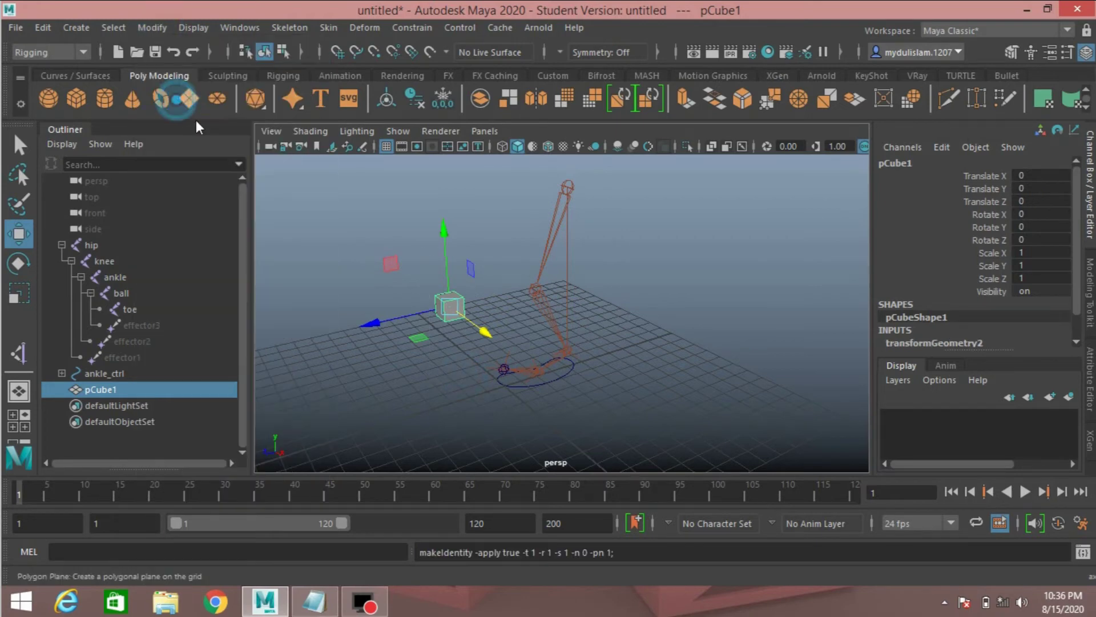
mouse_move(486, 324)
mouse_down()
mouse_move(490, 336)
mouse_move(477, 327)
mouse_up()
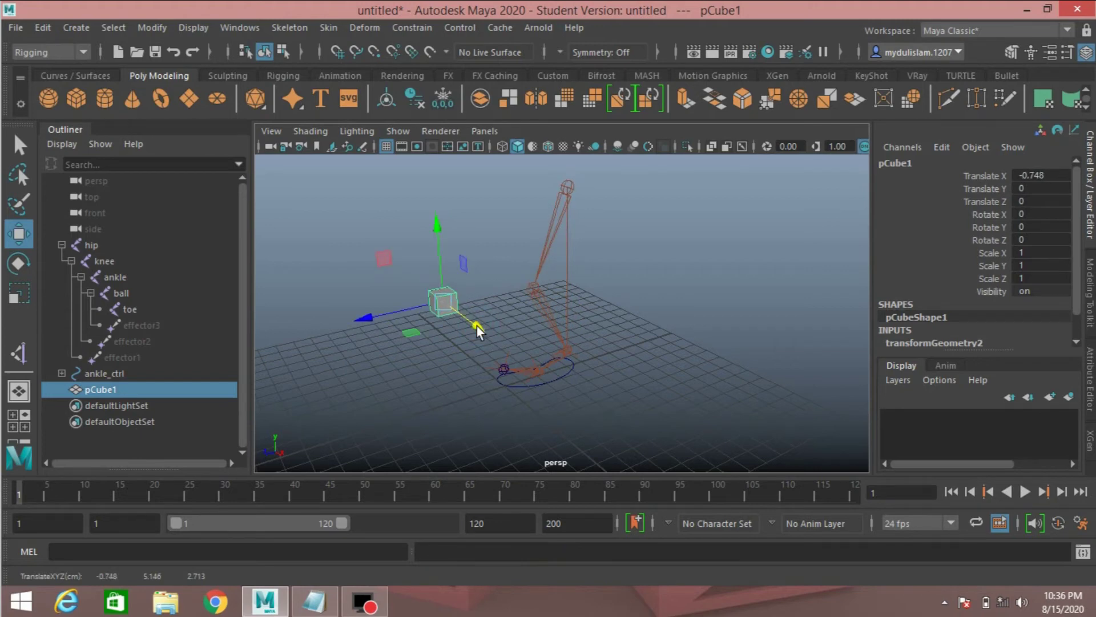
key(ctrl+z)
Step: Create a distance dimension with the Distance Tool from the hip joint to the ankle joint, snapping both ends to the joints
alt+drag(613, 331, 582, 333)
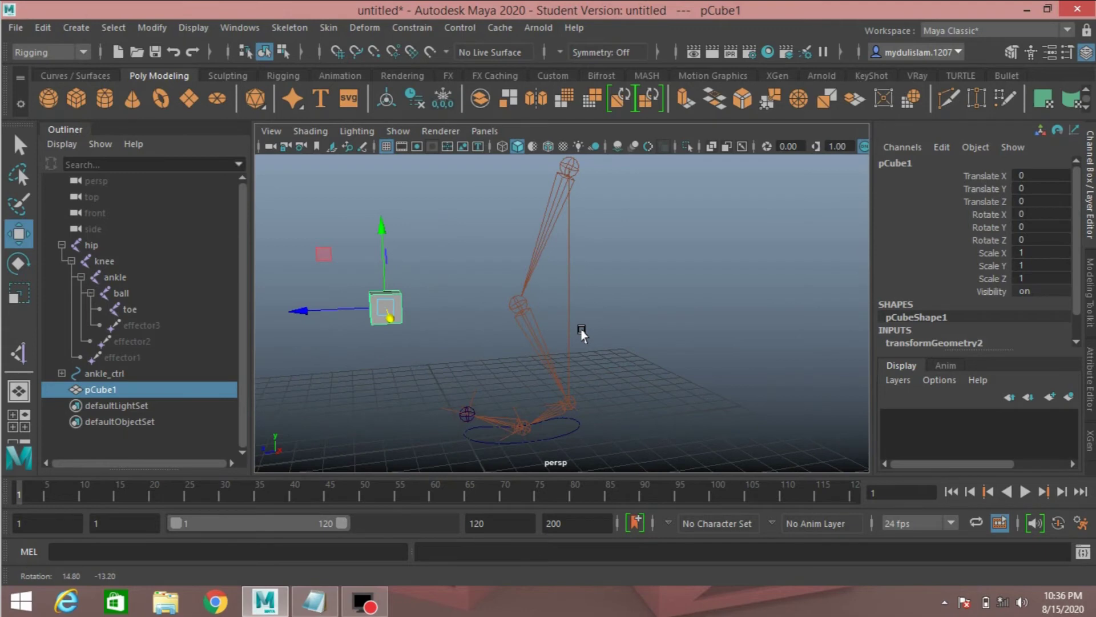
click(89, 27)
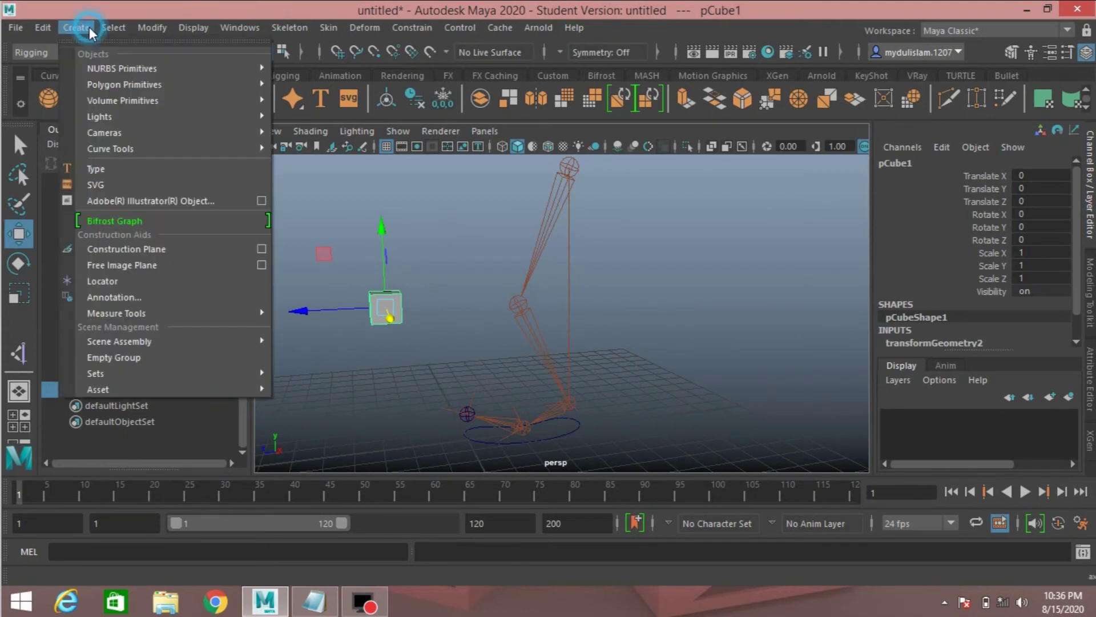
mouse_move(206, 316)
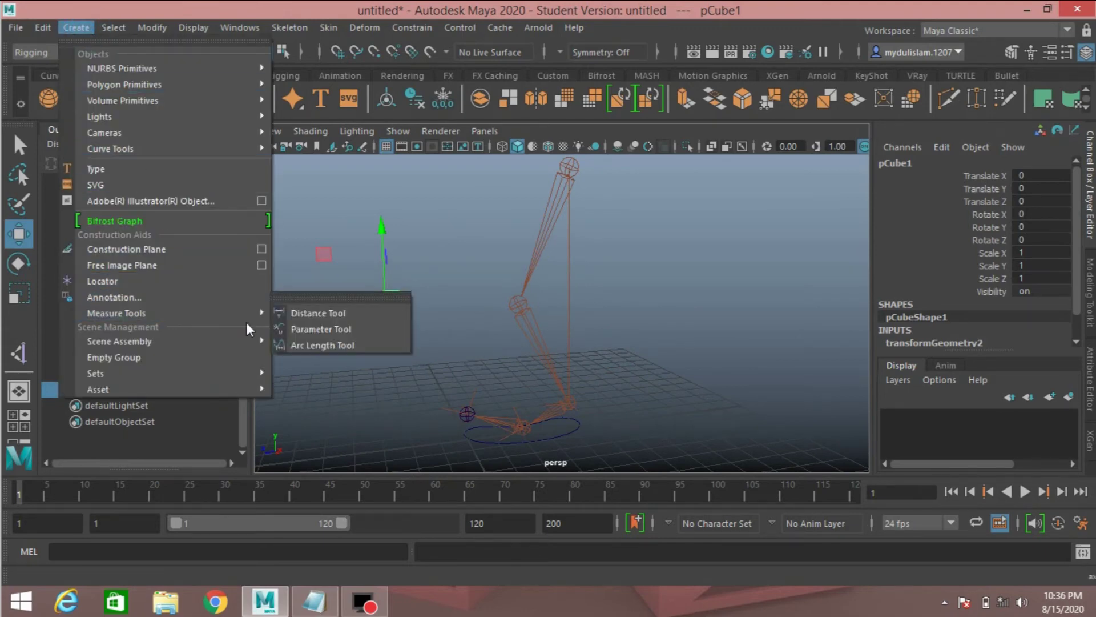
click(317, 313)
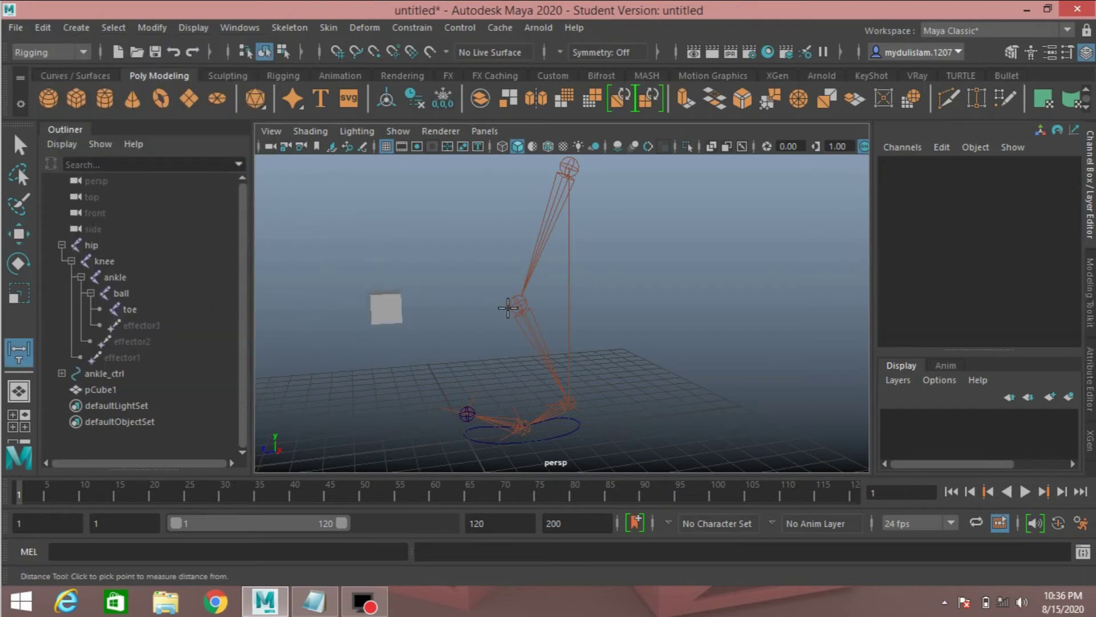
alt+drag(615, 287, 573, 228)
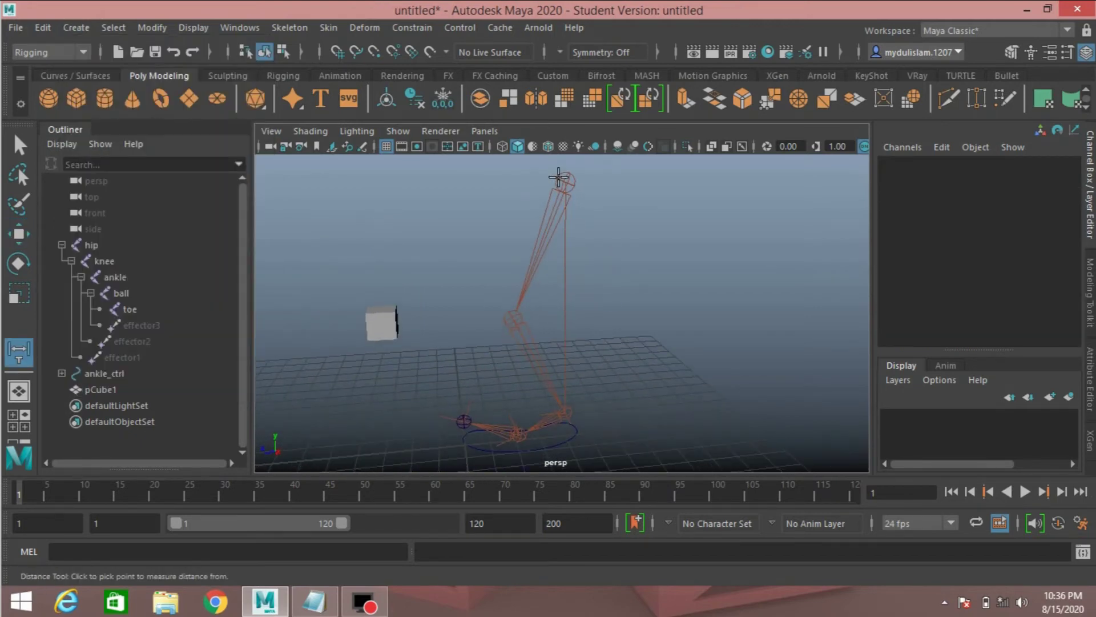
key(v)
click(564, 182)
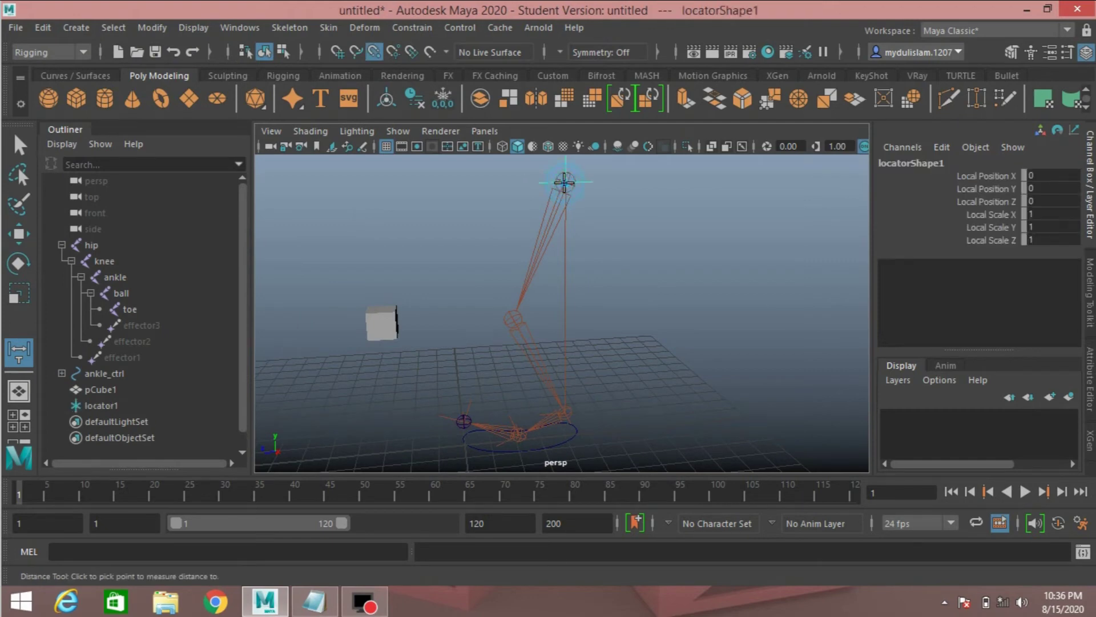
click(567, 413)
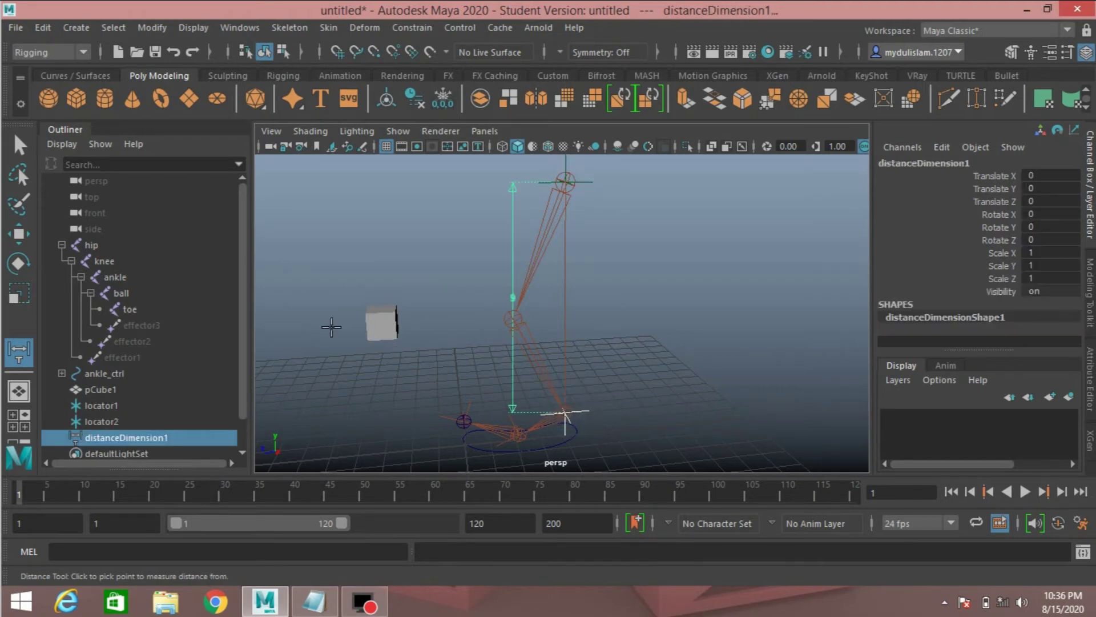
key(w)
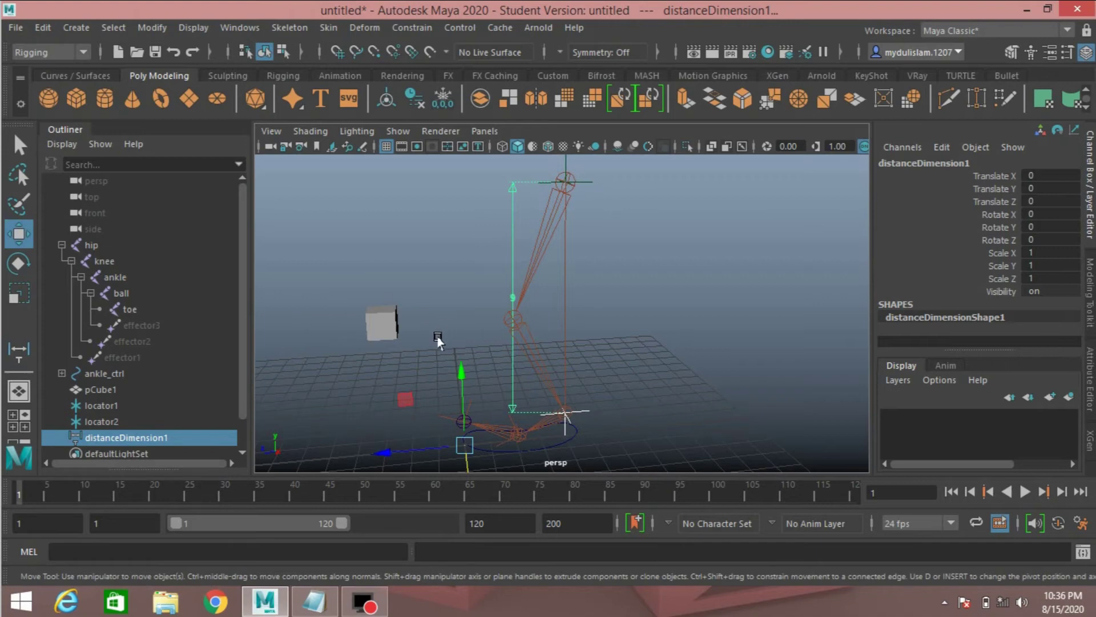
Step: Parent the pole vector cube pCube1 under ankle_ctrl
alt+drag(445, 368, 394, 338)
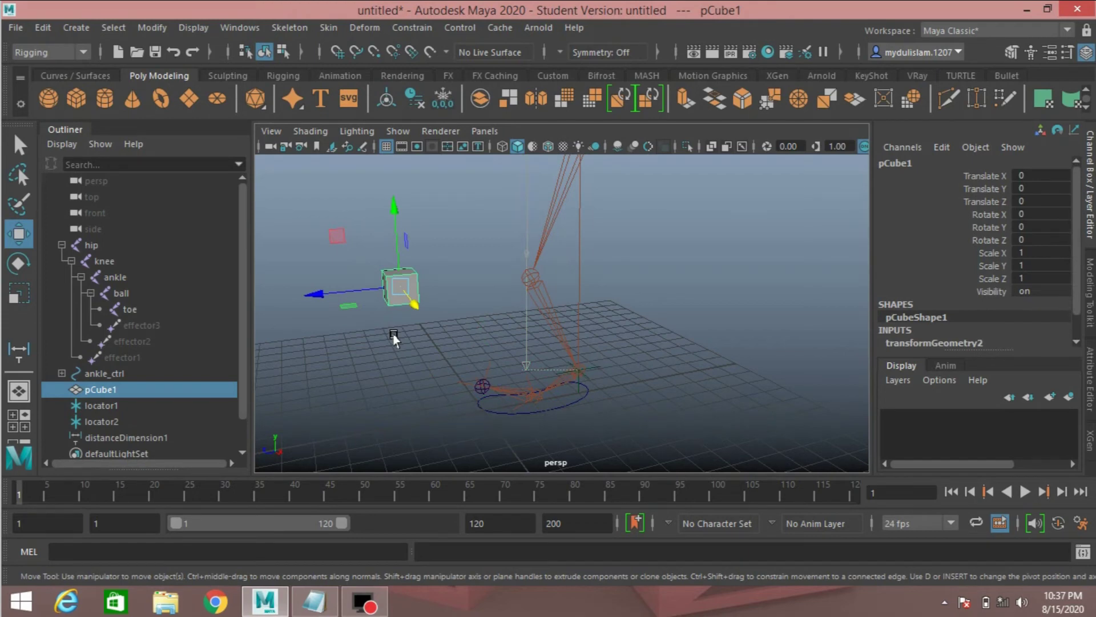
ctrl+click(112, 371)
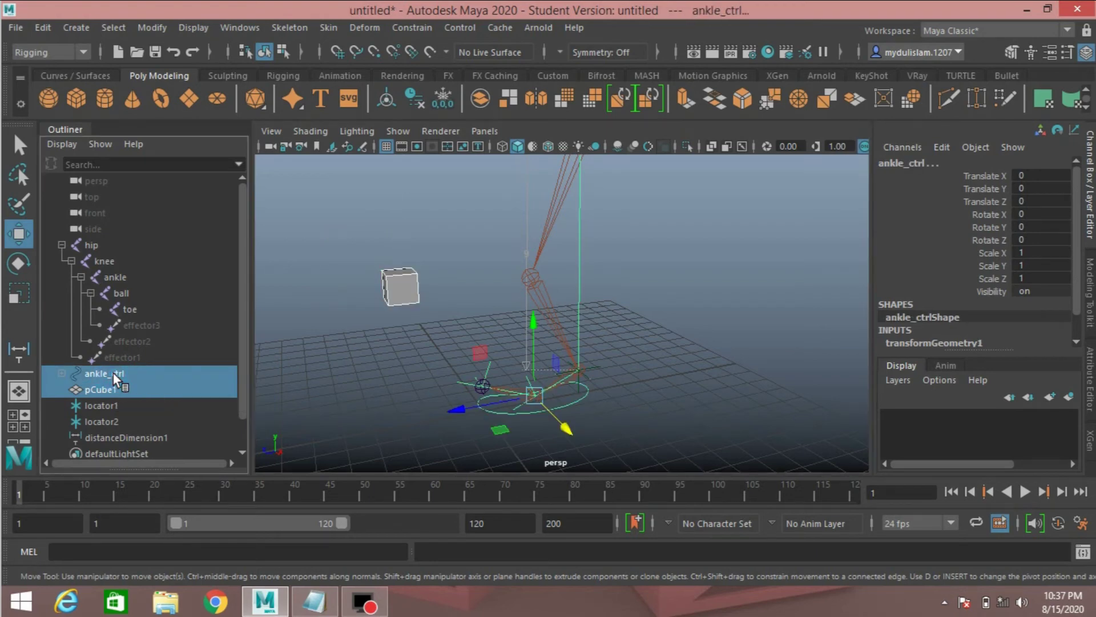
key(p)
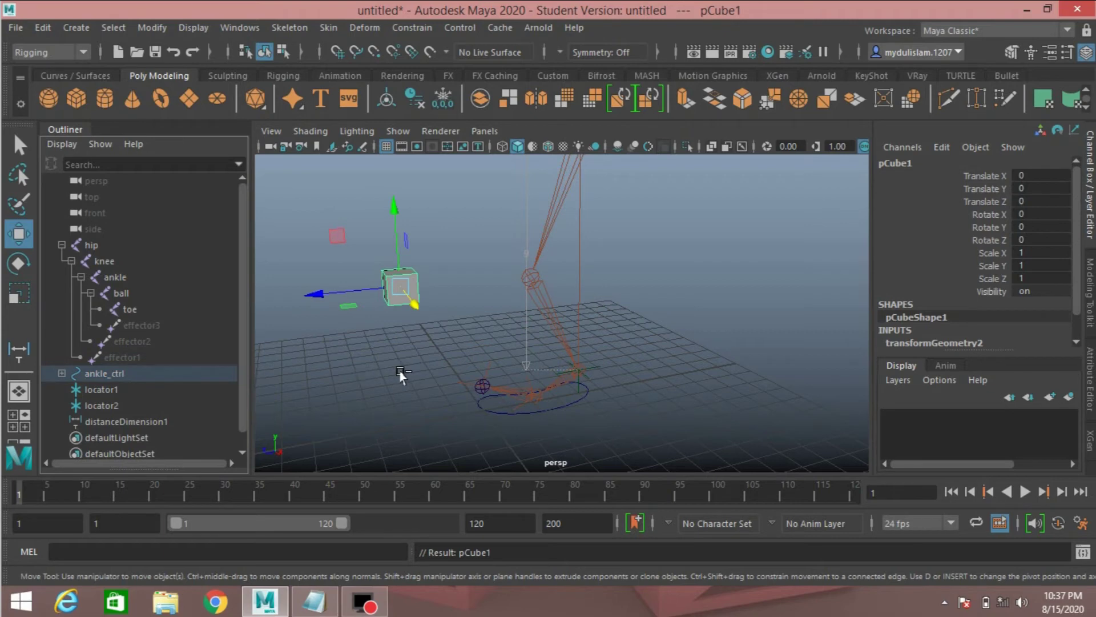
Step: Apply a Point constraint from the hip joint to locator1 at the upper end of the distance dimension
alt+drag(406, 384, 373, 354)
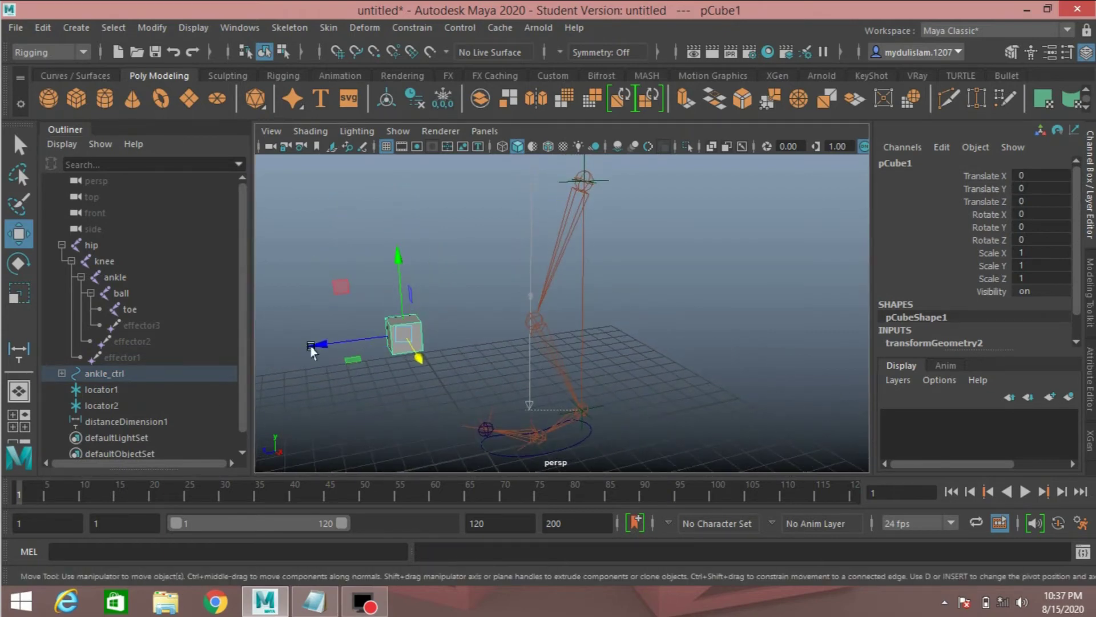
alt+drag(450, 269, 449, 306)
click(87, 245)
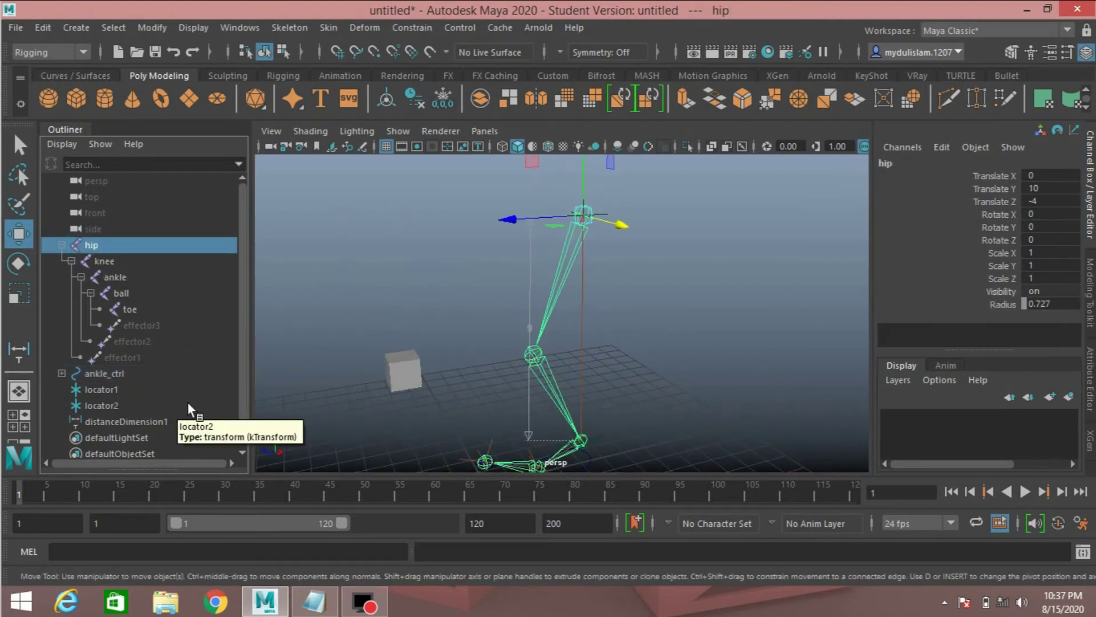
click(113, 394)
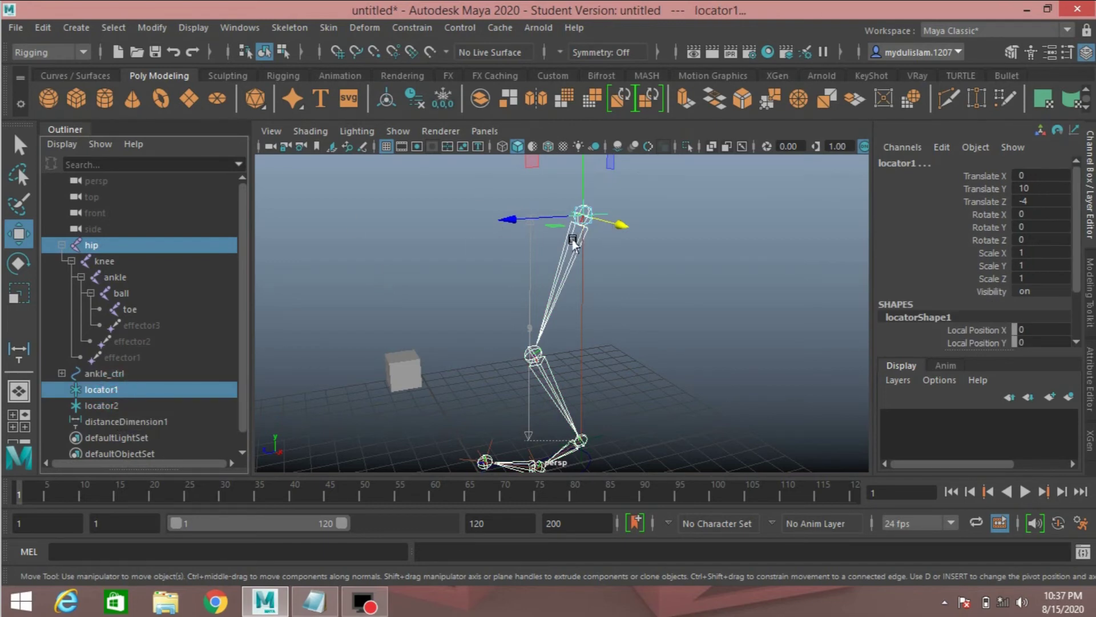
click(421, 26)
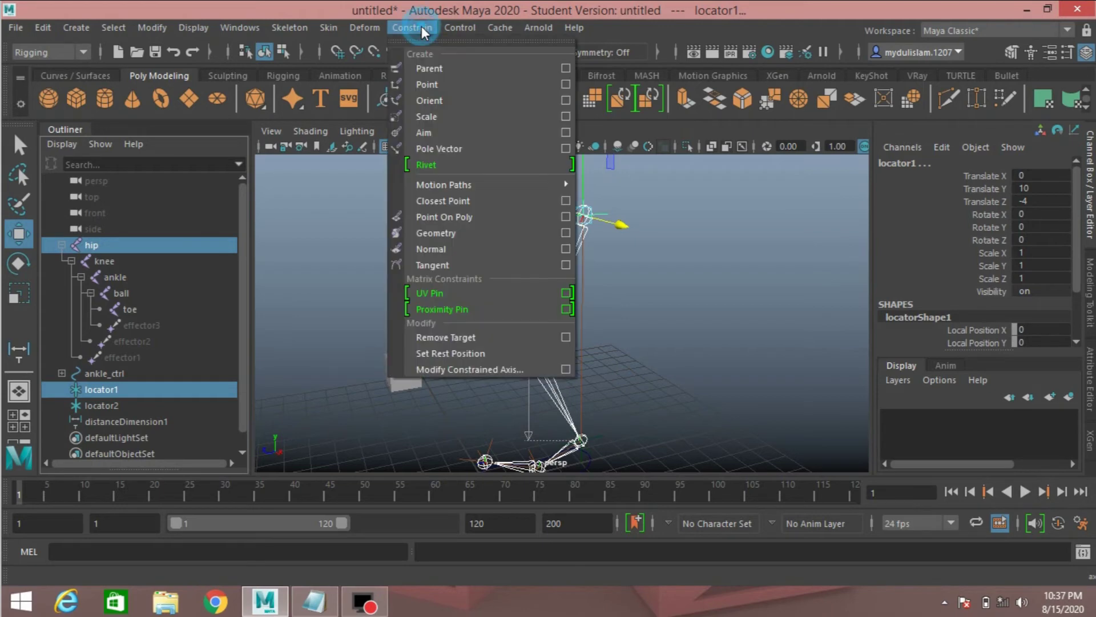
click(443, 83)
Step: Apply a Parent constraint from ankle_ctrl to locator2 with Maintain offset enabled
alt+drag(504, 374, 558, 362)
drag(602, 415, 580, 370)
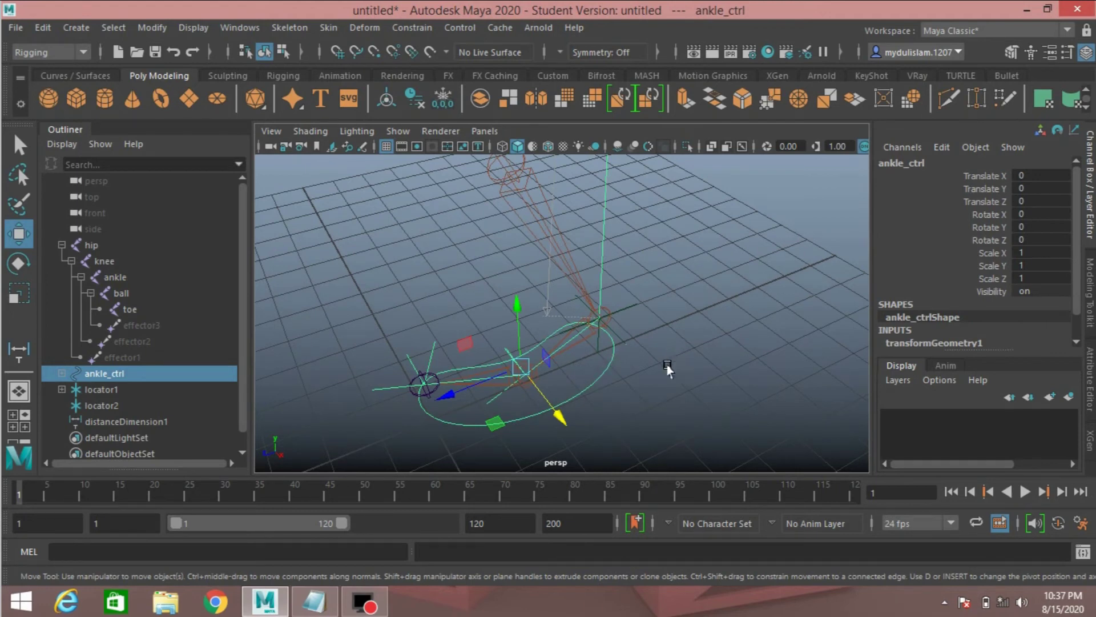
shift+drag(666, 354, 626, 280)
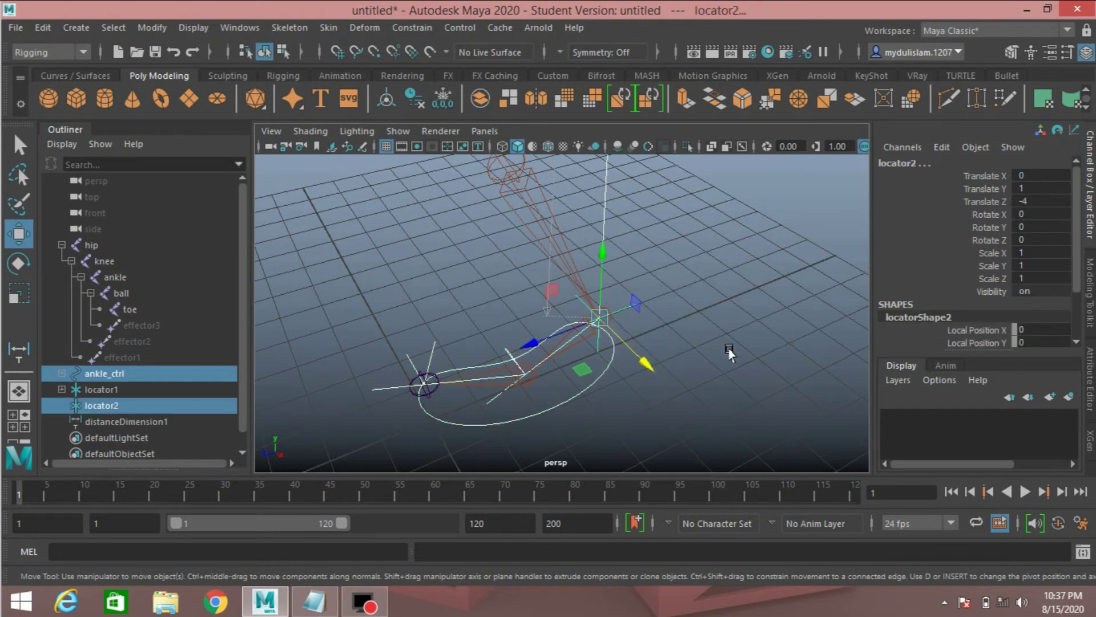
click(419, 31)
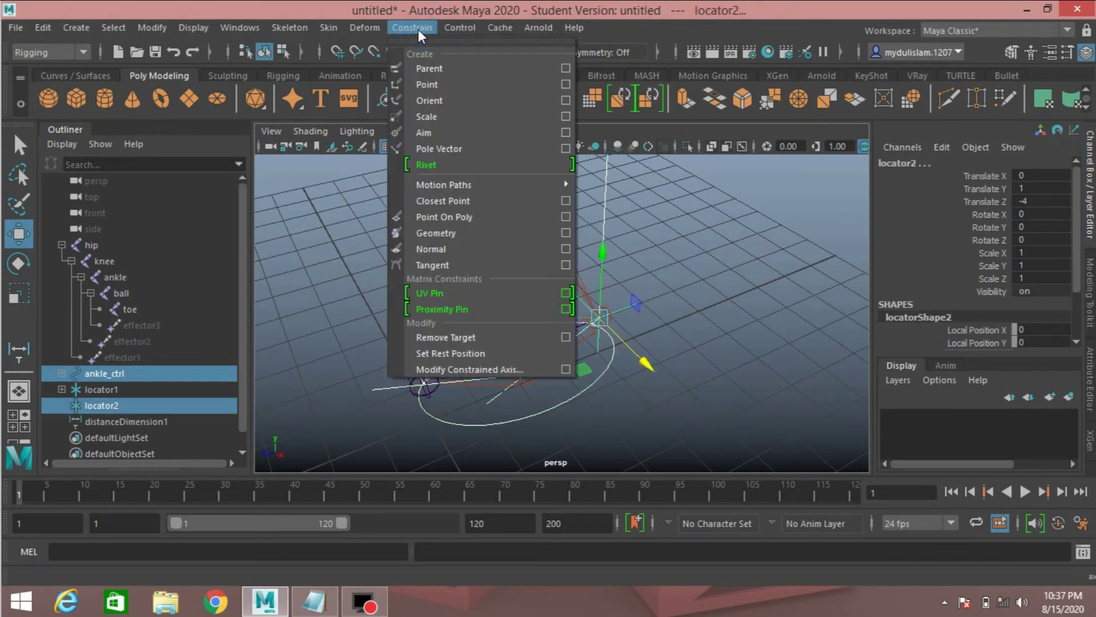
click(561, 71)
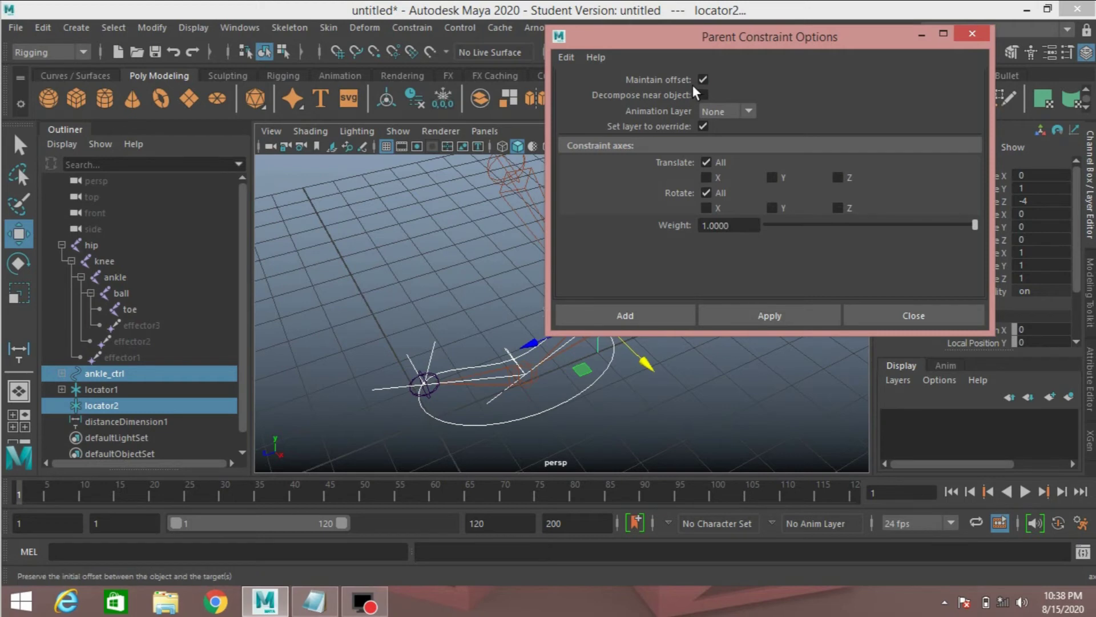
click(625, 315)
Step: Show shape nodes in the Outliner and continue past the Student Version File notice
scroll(472, 303, down, 4)
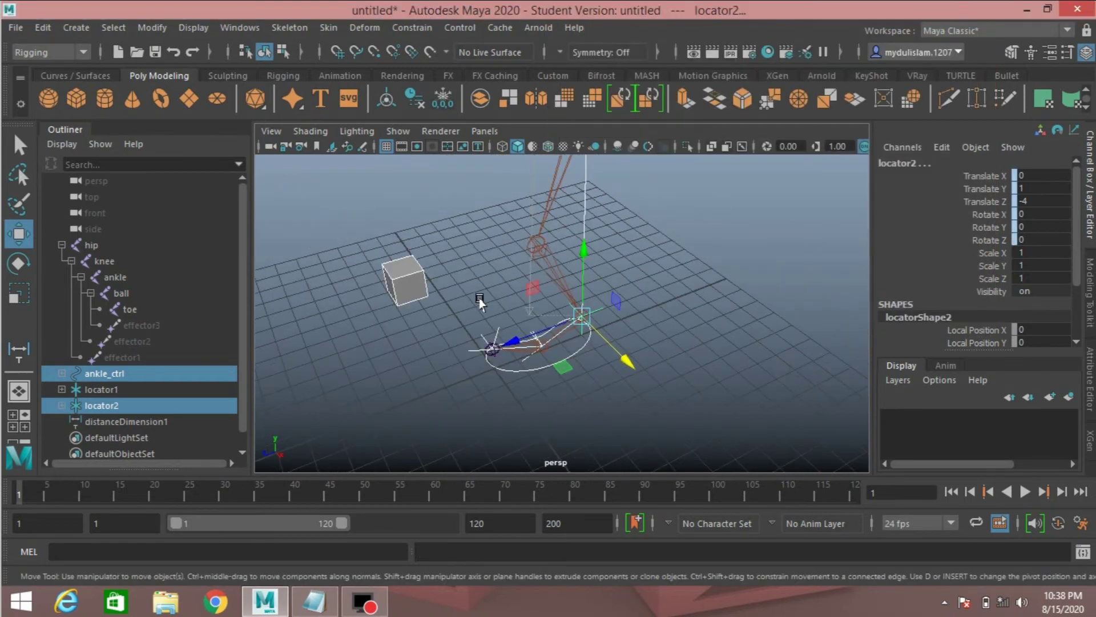
alt+drag(519, 240, 479, 287)
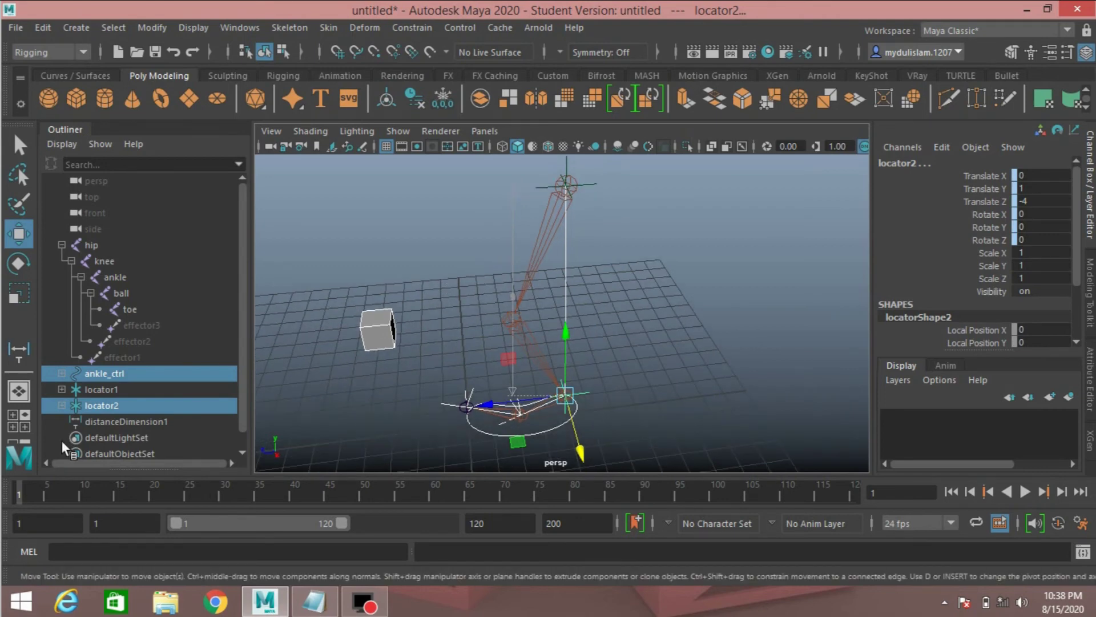
click(52, 143)
click(70, 186)
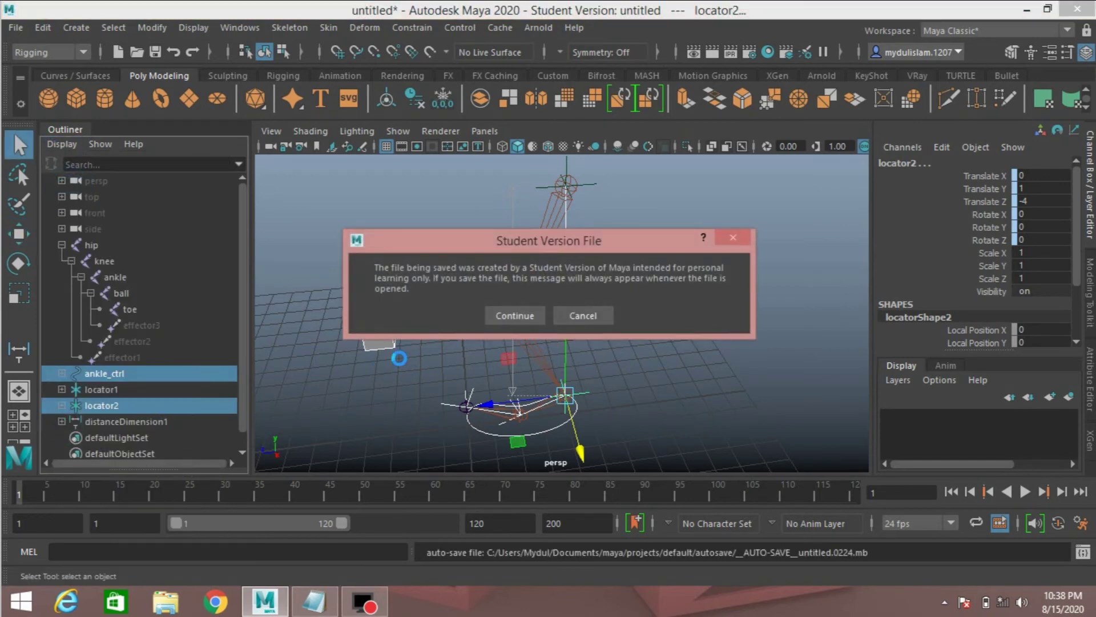
click(497, 316)
Step: Rename the shape node under distanceDimension1 as legDistance
click(61, 421)
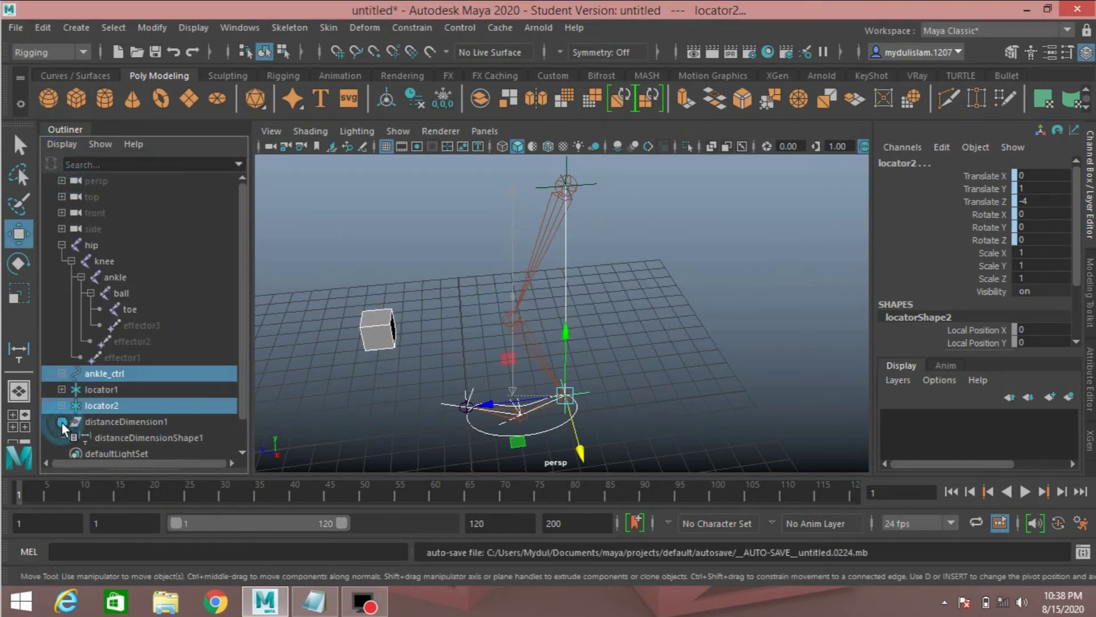
double_click(120, 437)
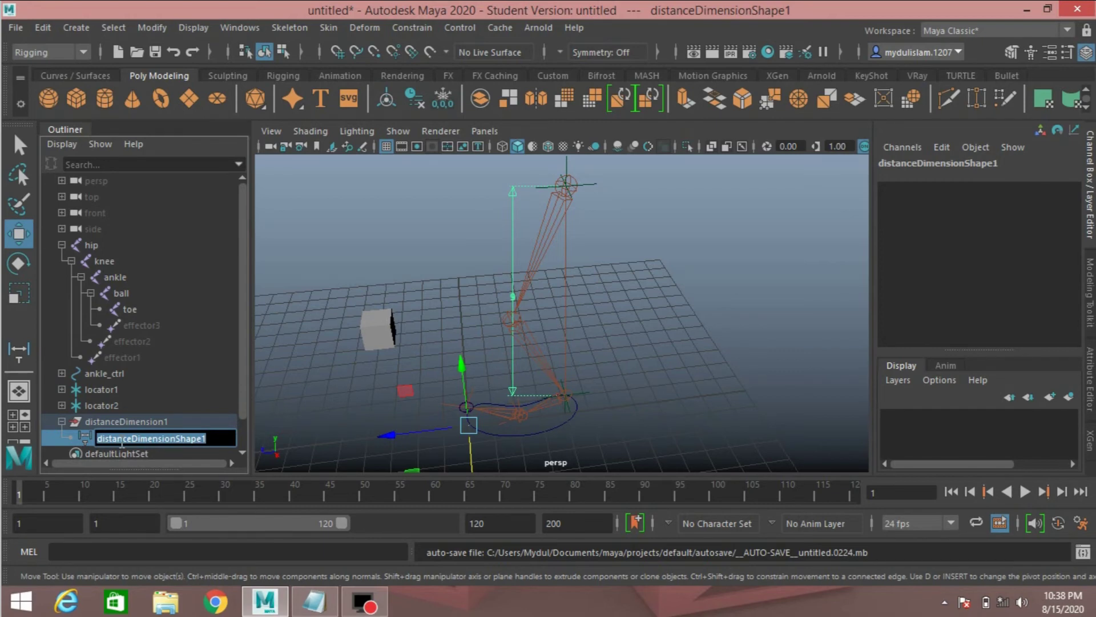
text(legDistance)
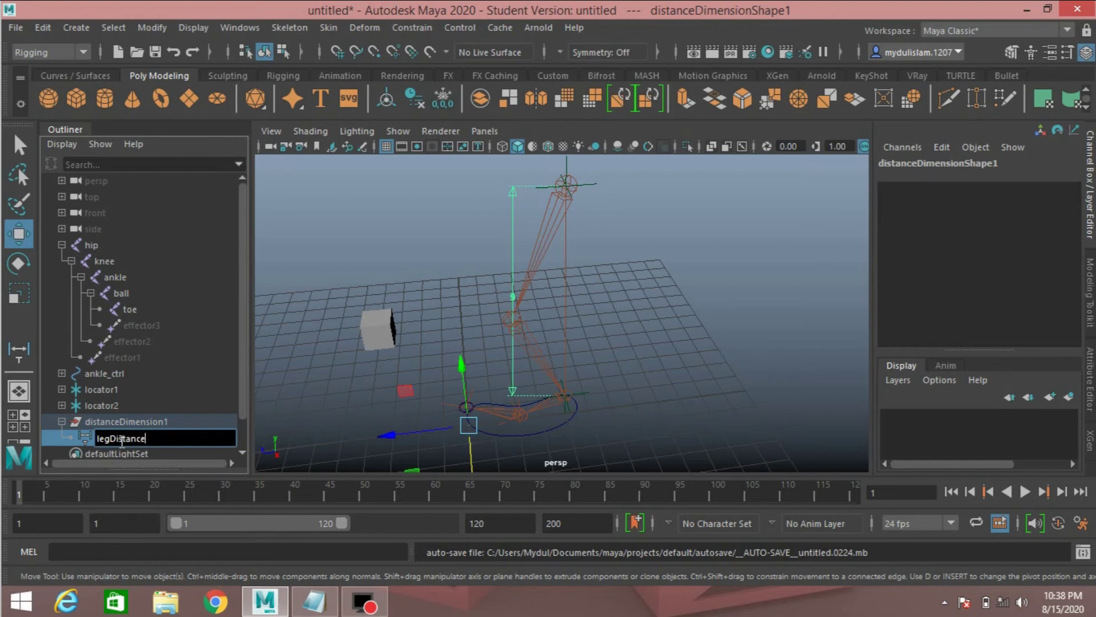
key(Return)
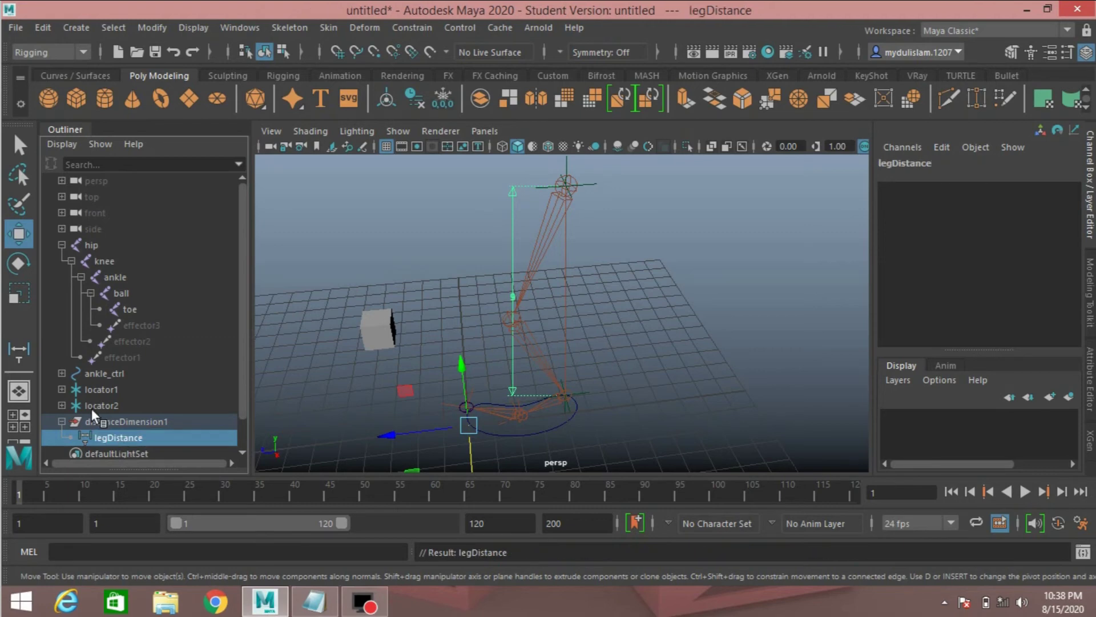
Step: Open the Expression Editor for legDistance and place its window clear of the Outliner and the leg
click(235, 25)
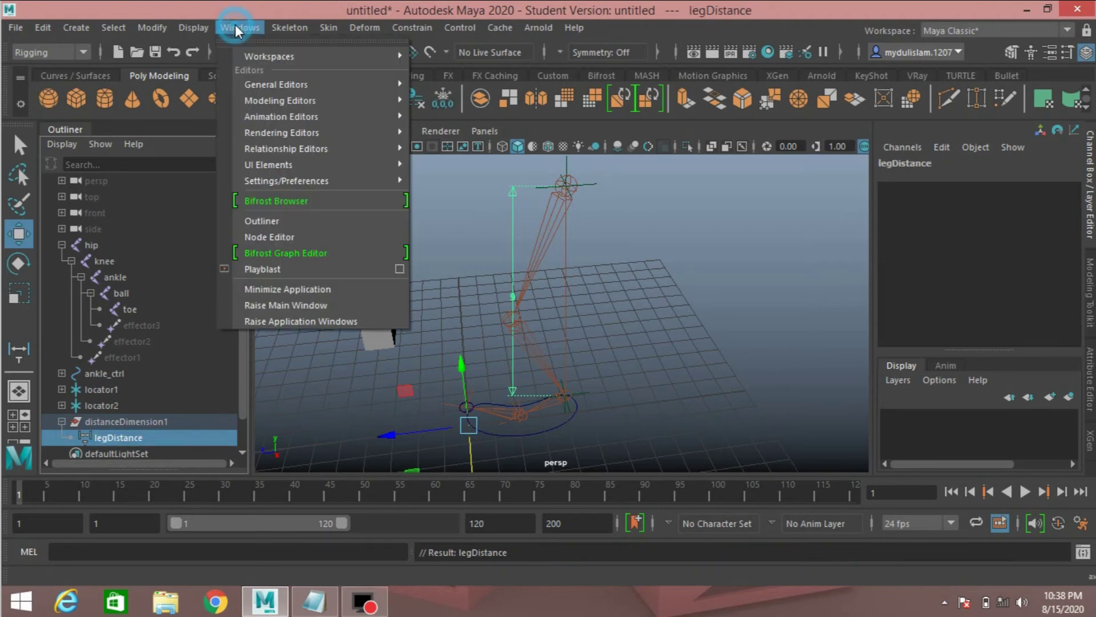
mouse_move(286, 146)
mouse_move(348, 121)
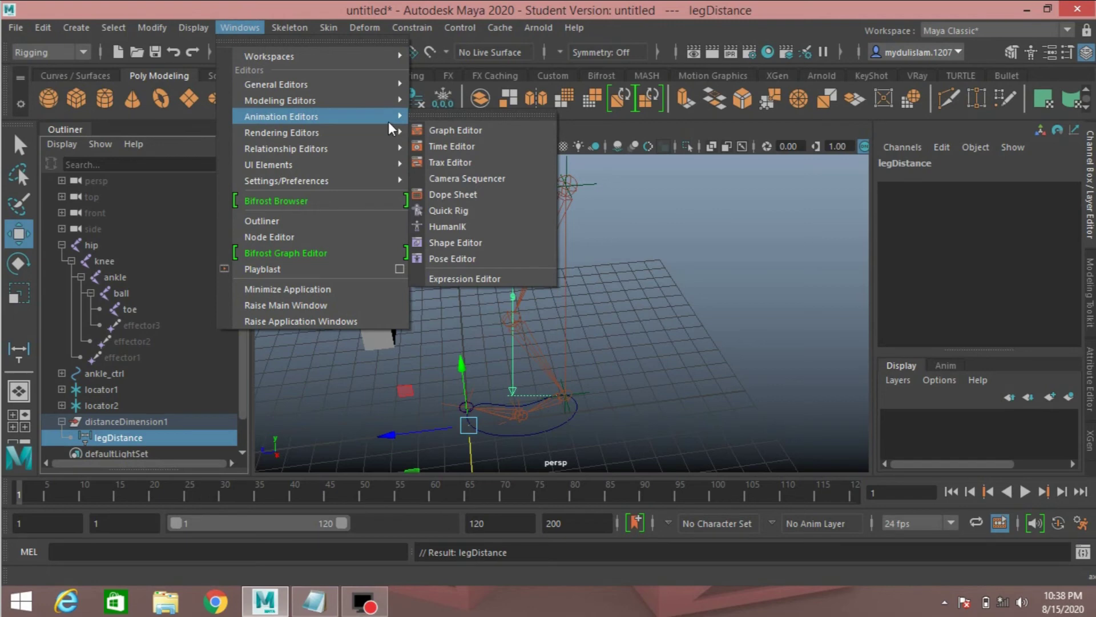
click(480, 281)
drag(581, 211, 733, 64)
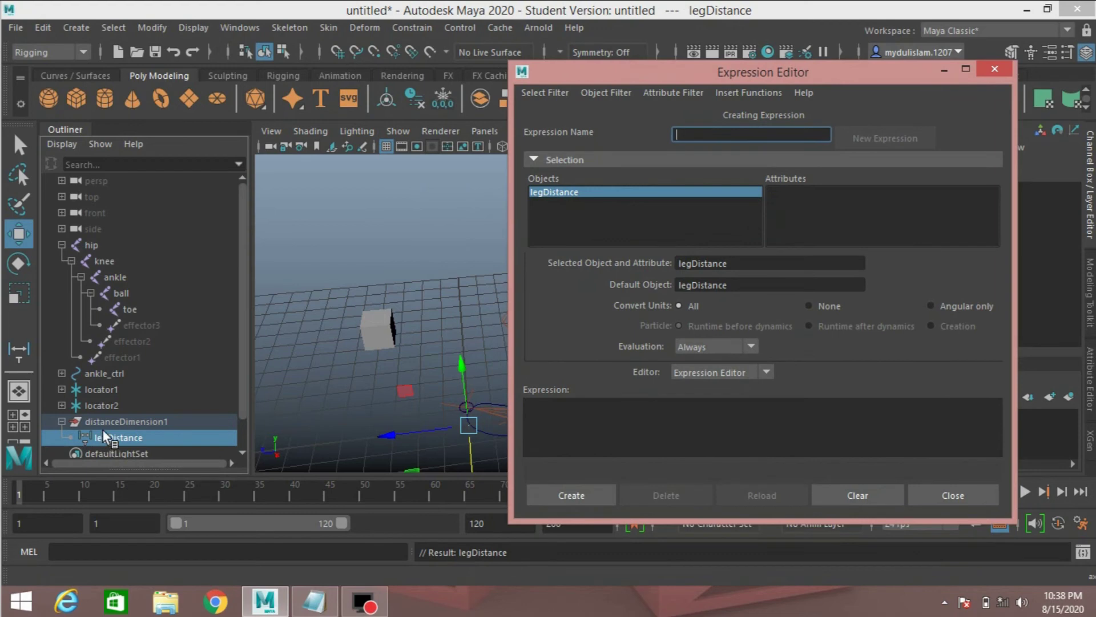
drag(726, 75, 807, 36)
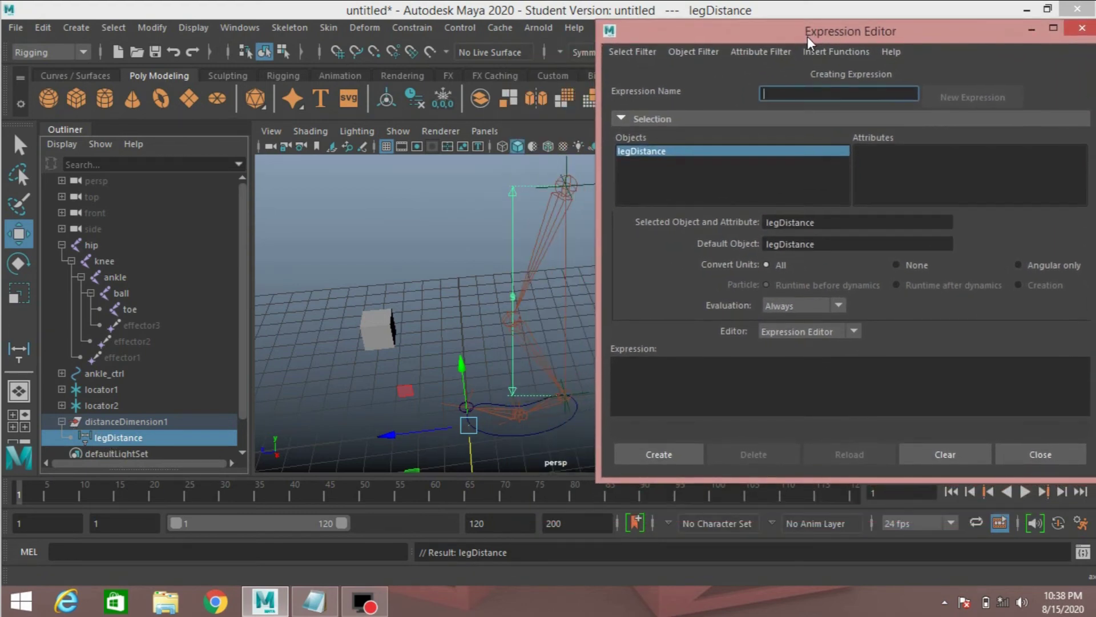
Step: Switch to the rig script in Notepad and copy the line "hip.scaleX = legDistance.distance"
click(299, 606)
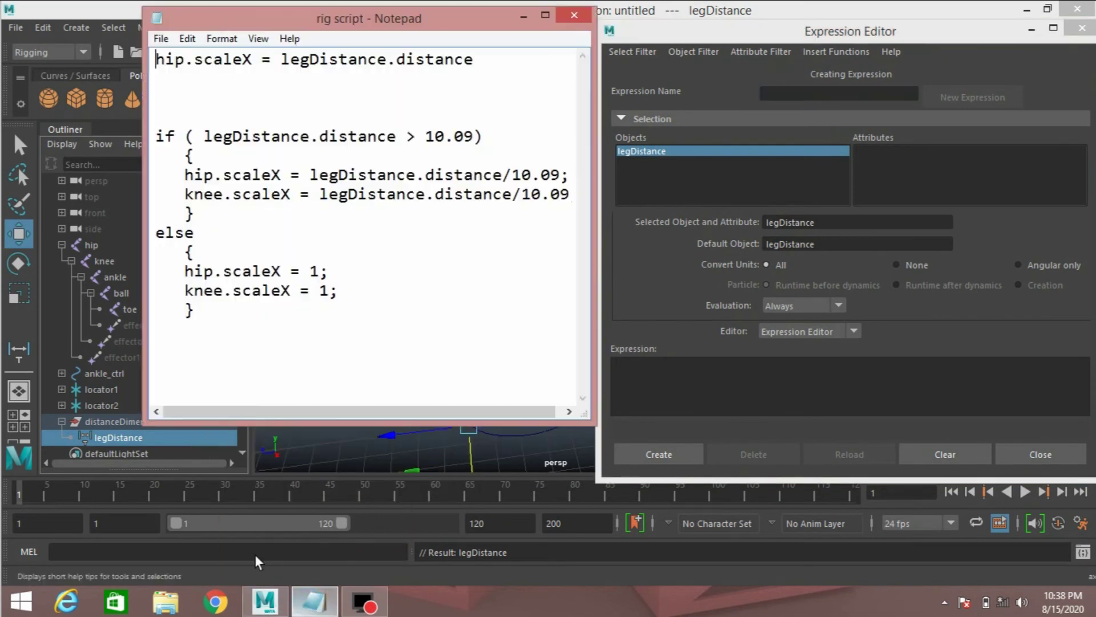
drag(156, 59, 449, 73)
right_click(426, 57)
click(471, 112)
Step: Return to Maya and create an expression from the copied line "hip.scaleX = legDistance.distance"
click(520, 16)
click(669, 378)
key(ctrl+v)
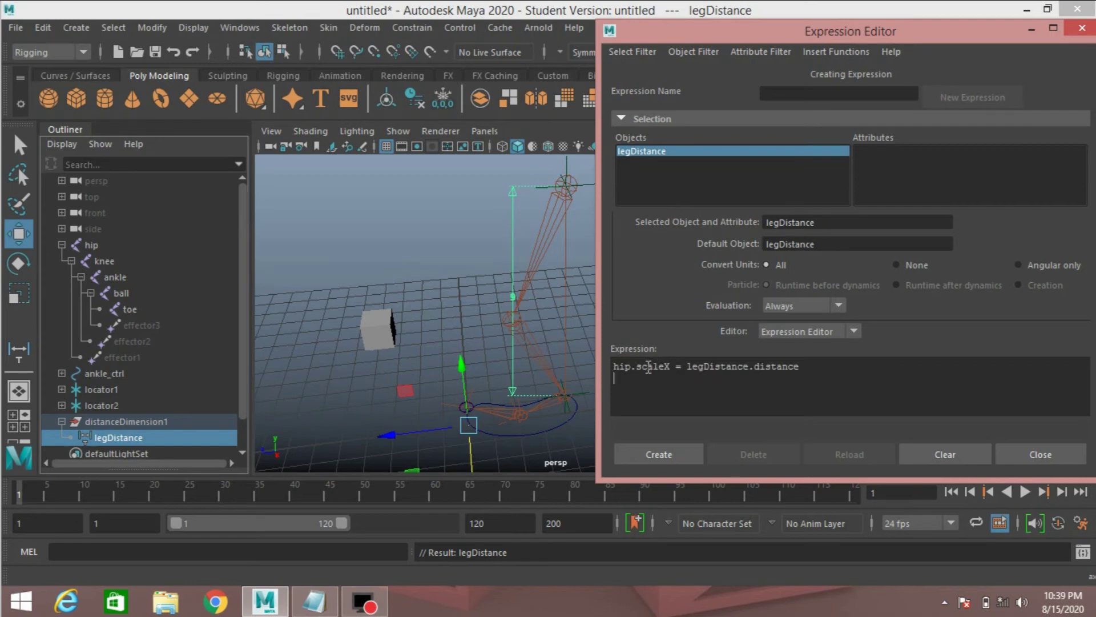
click(657, 451)
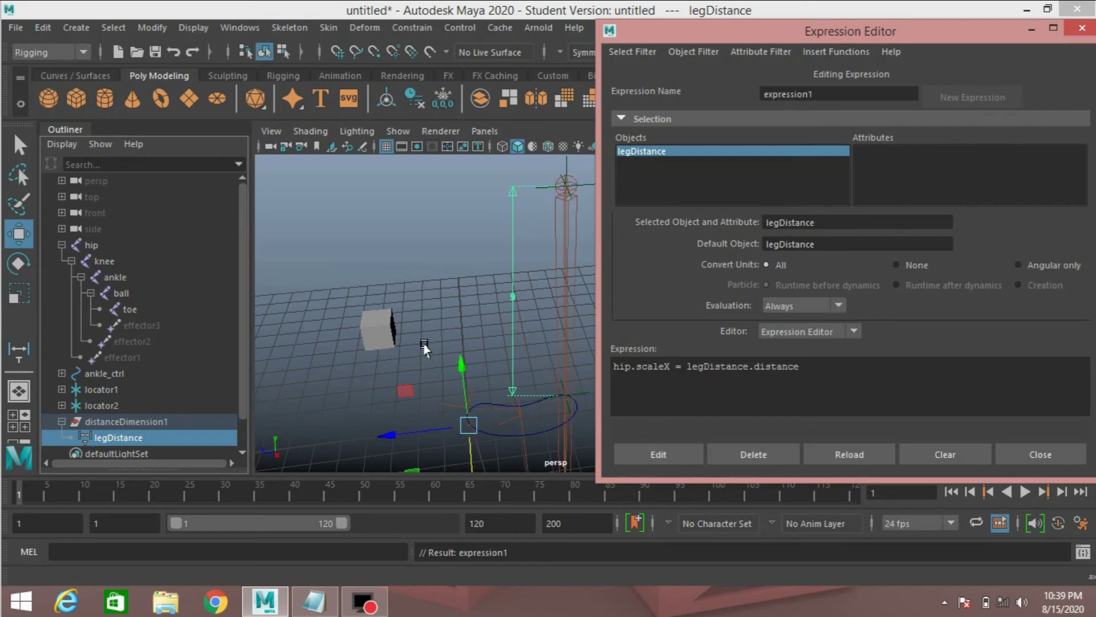
Step: Extend the expression to "hip.scaleX = legDistance.distance/9;" and apply it
alt+drag(433, 343, 398, 267)
mouse_move(398, 267)
alt+right_down()
mouse_move(447, 330)
mouse_move(414, 303)
mouse_move(413, 276)
alt+right_up()
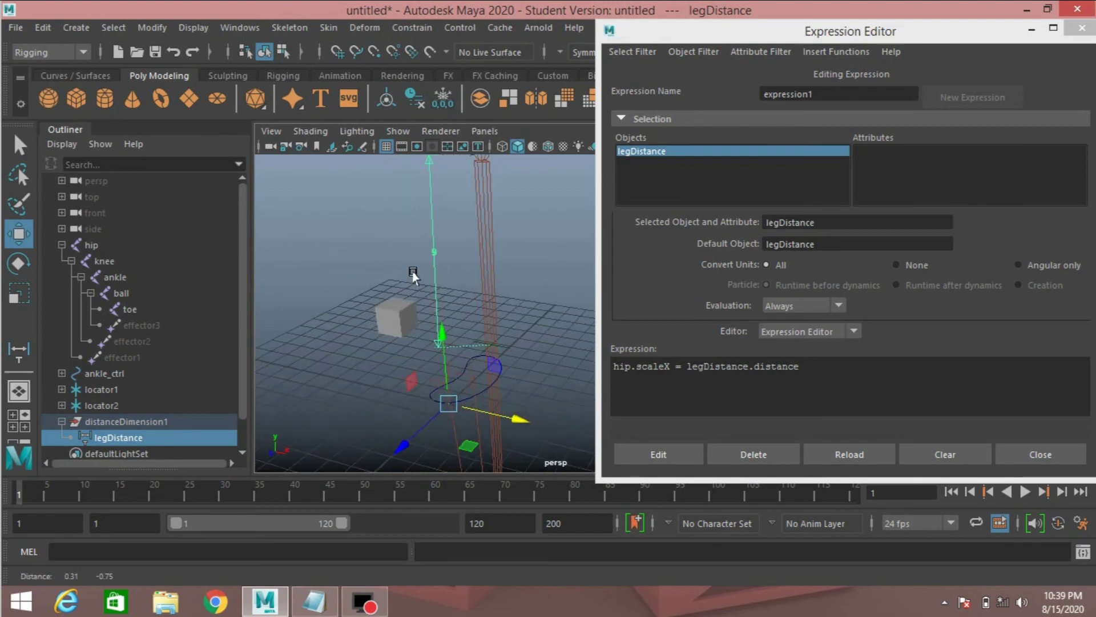
click(803, 368)
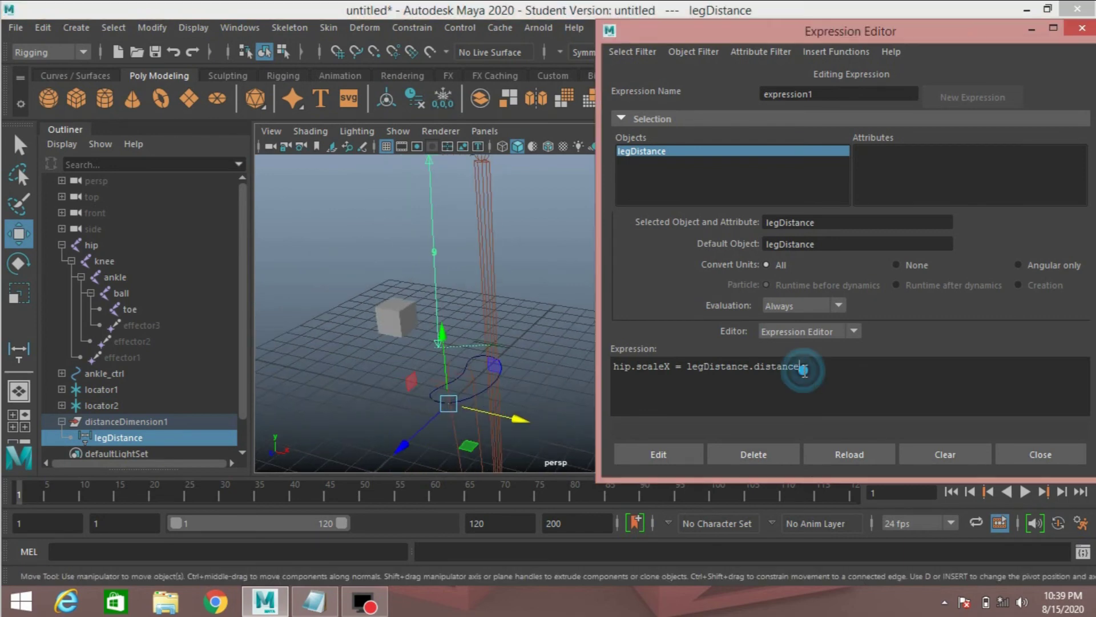
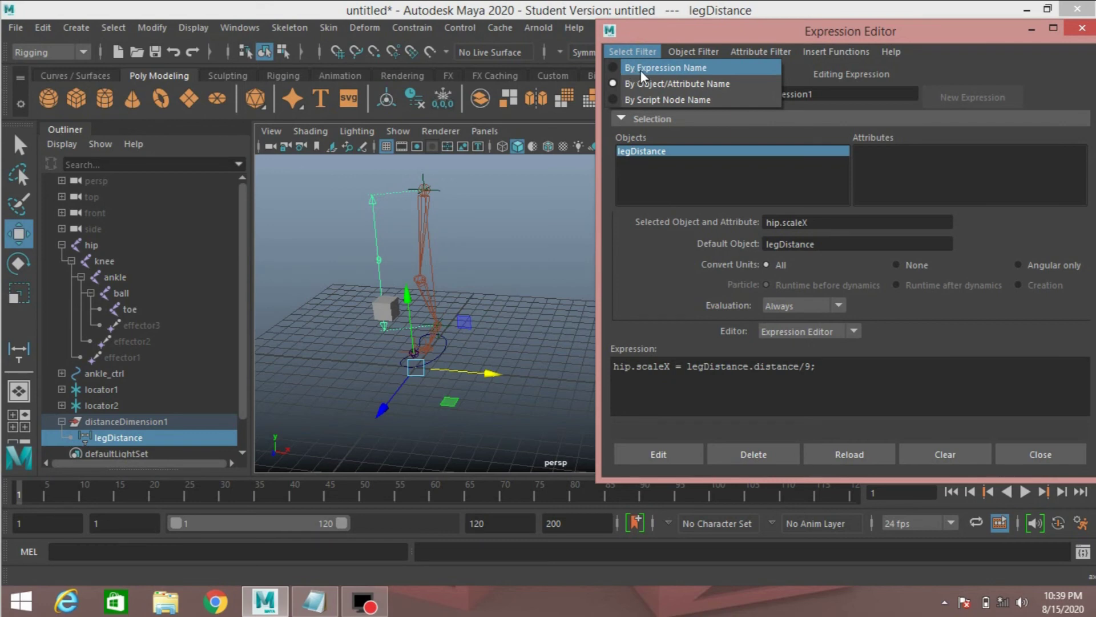
Step: List the expressions by expression name and rename expression1 as legStretch
click(639, 68)
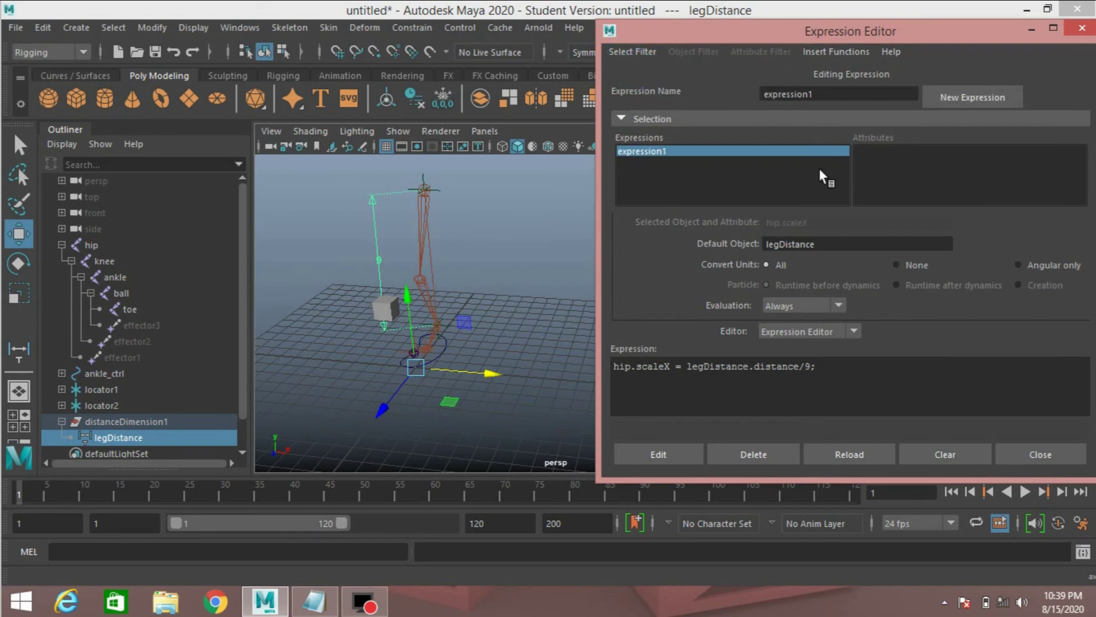
double_click(821, 95)
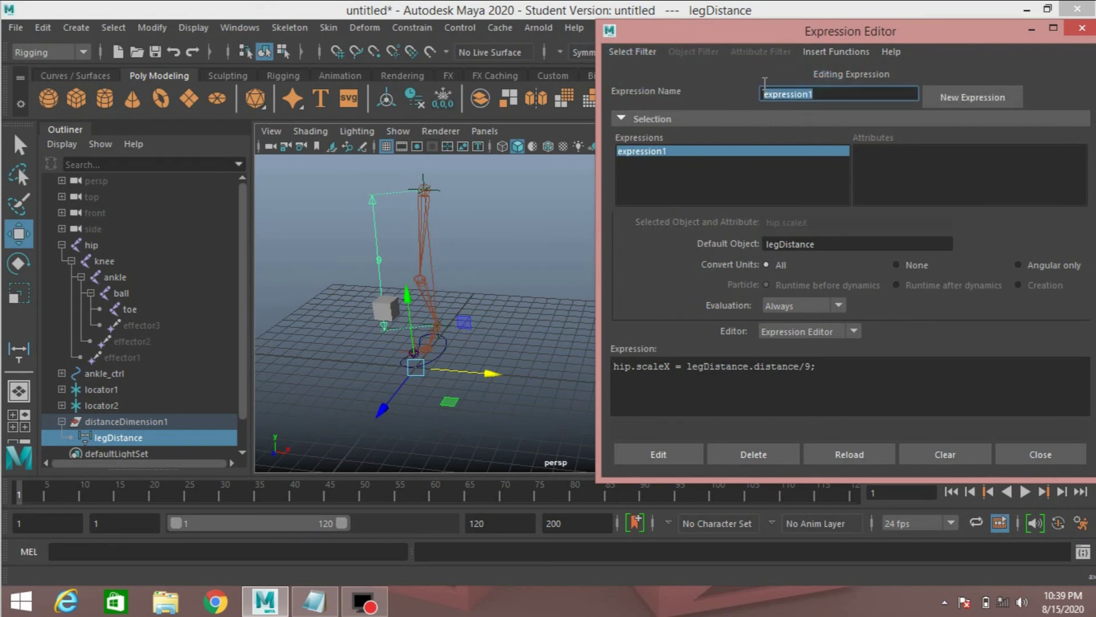
key(BackSpace)
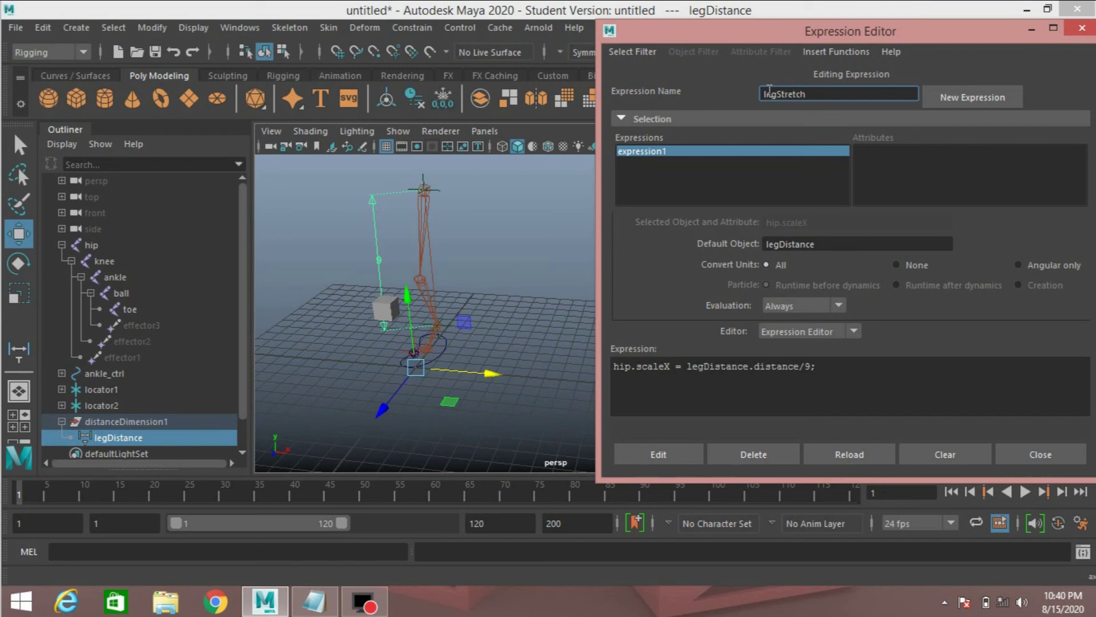
key(Return)
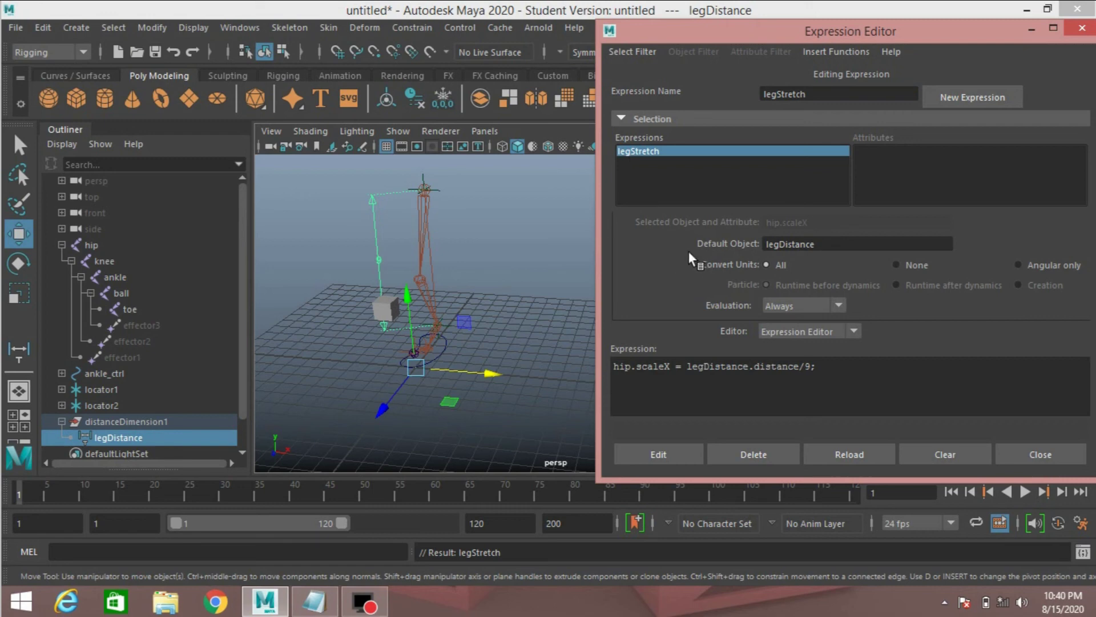
click(659, 152)
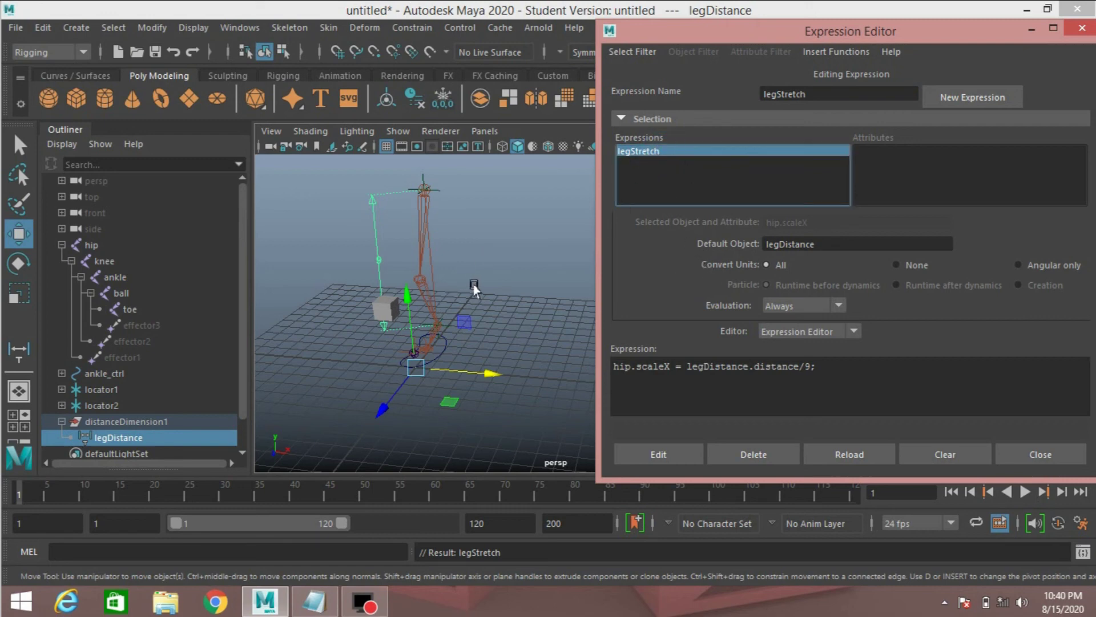
Step: Select the knee joint and examine the lower leg chain up close
scroll(474, 292, up, 5)
alt+drag(477, 296, 443, 289)
middle_drag(401, 284, 106, 284)
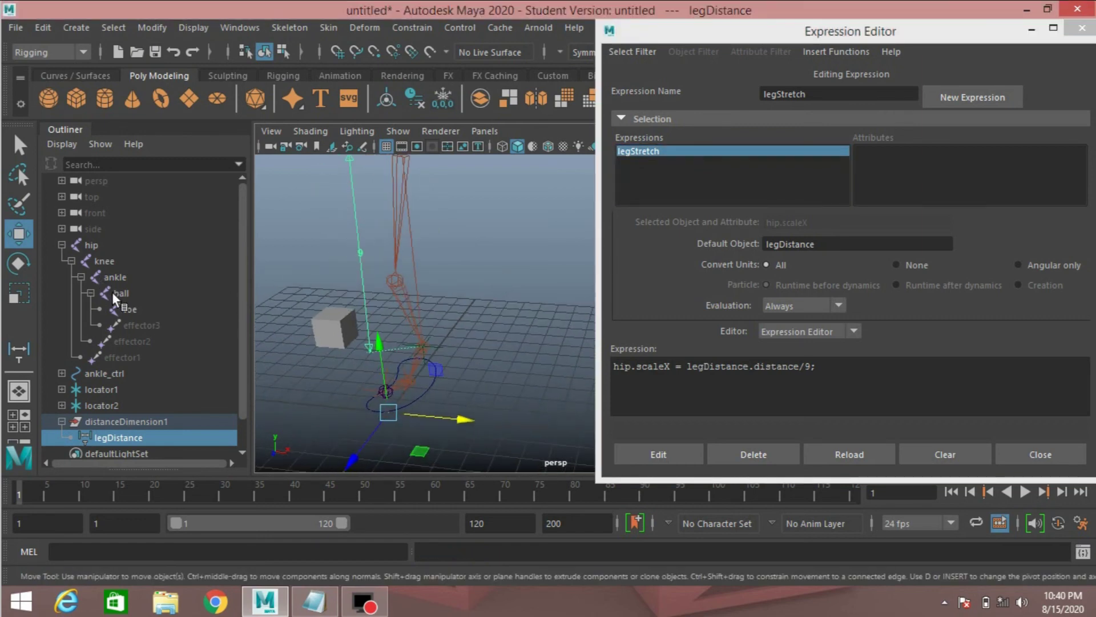
click(98, 261)
alt+drag(468, 315, 446, 310)
alt+right_drag(445, 310, 517, 317)
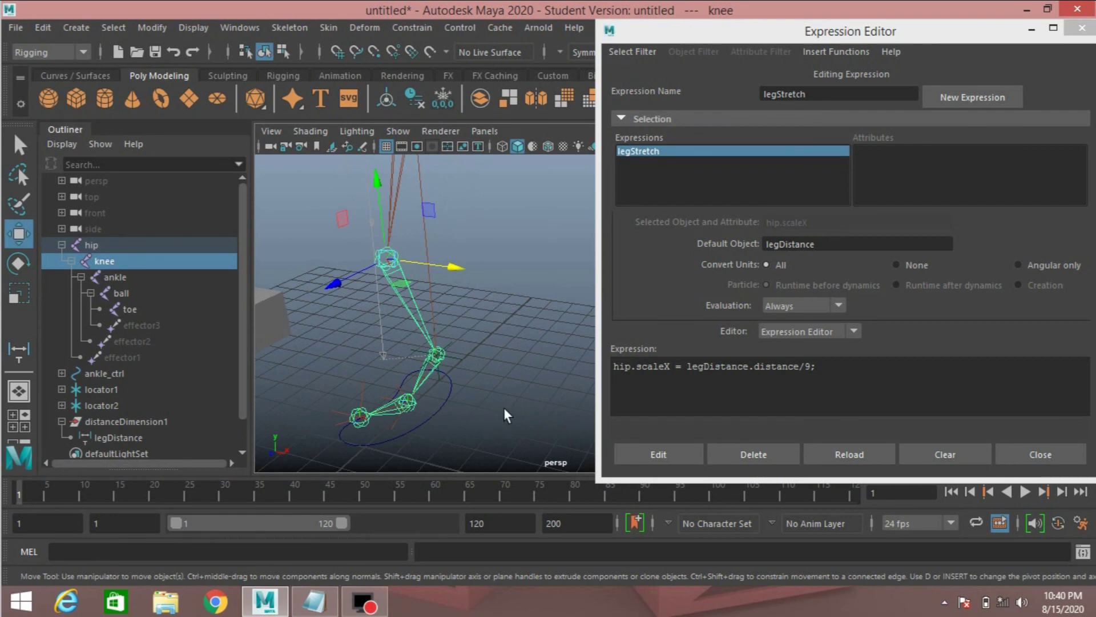
Step: Switch to the rig script in Notepad, copy the whole if/else block that scales hip and knee, and minimize Notepad
click(314, 600)
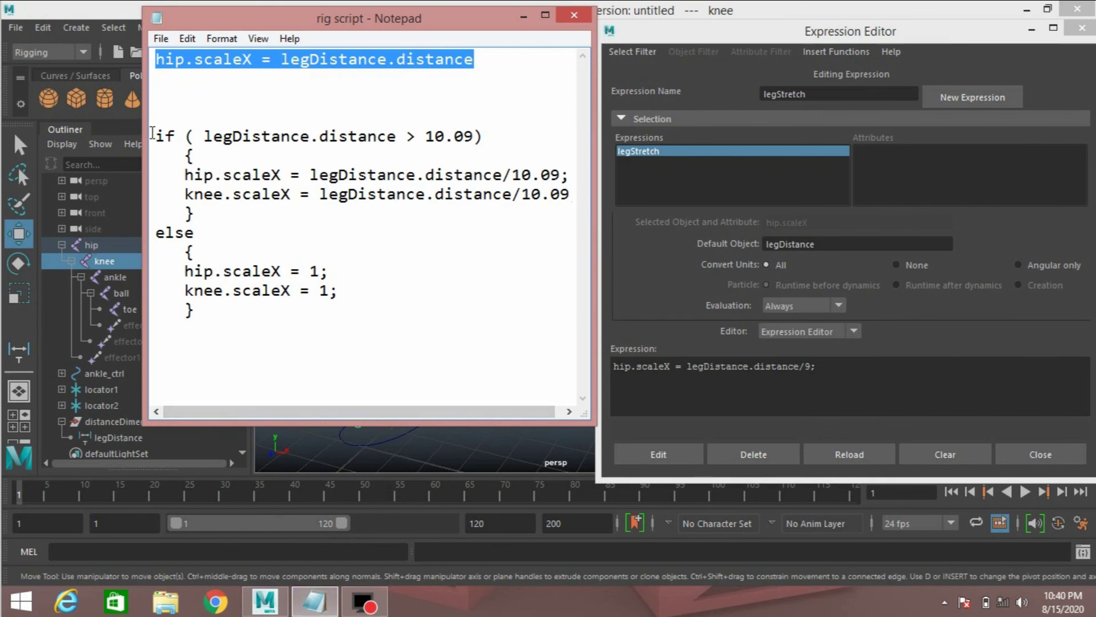
drag(153, 136, 202, 310)
right_click(237, 184)
click(280, 237)
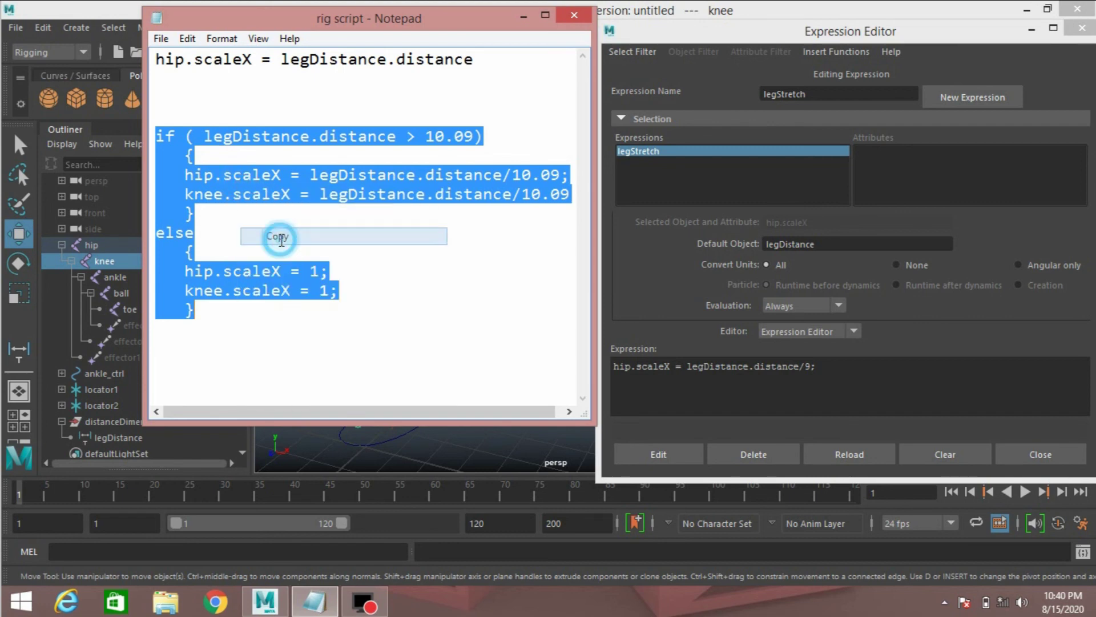
click(523, 16)
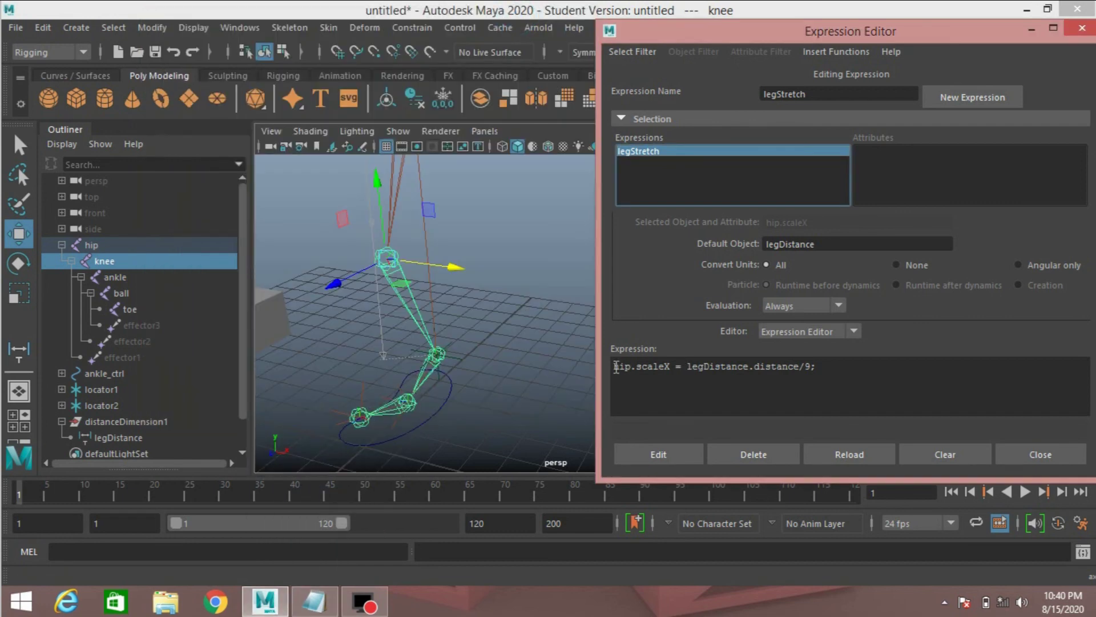
Step: Replace the legStretch expression text with the copied if/else block and widen the Expression Editor
triple_click(615, 366)
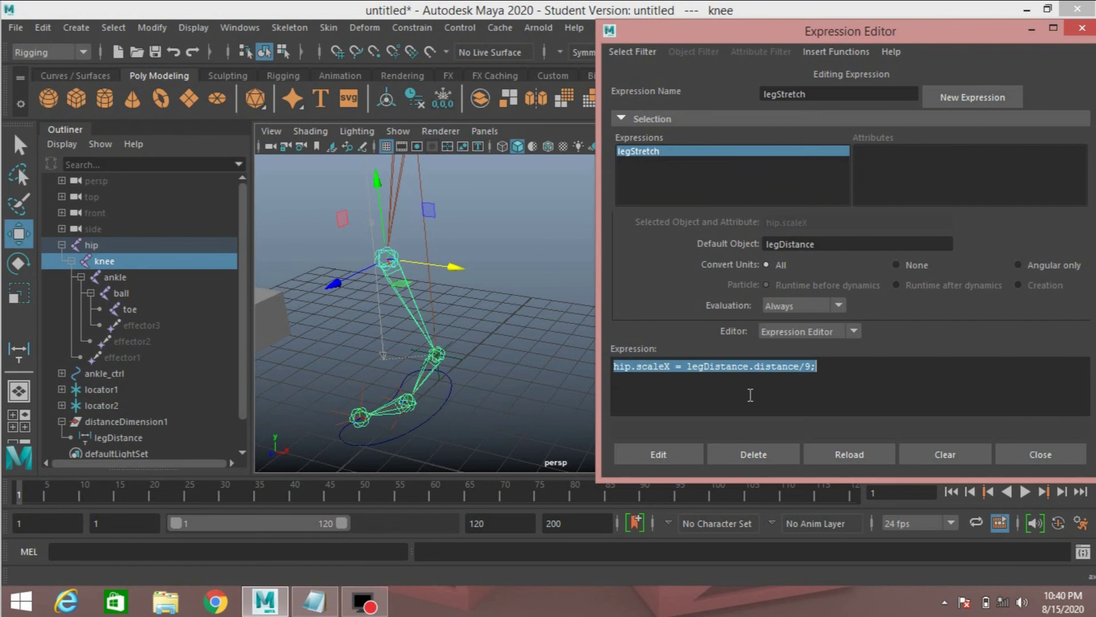
key(ctrl+v)
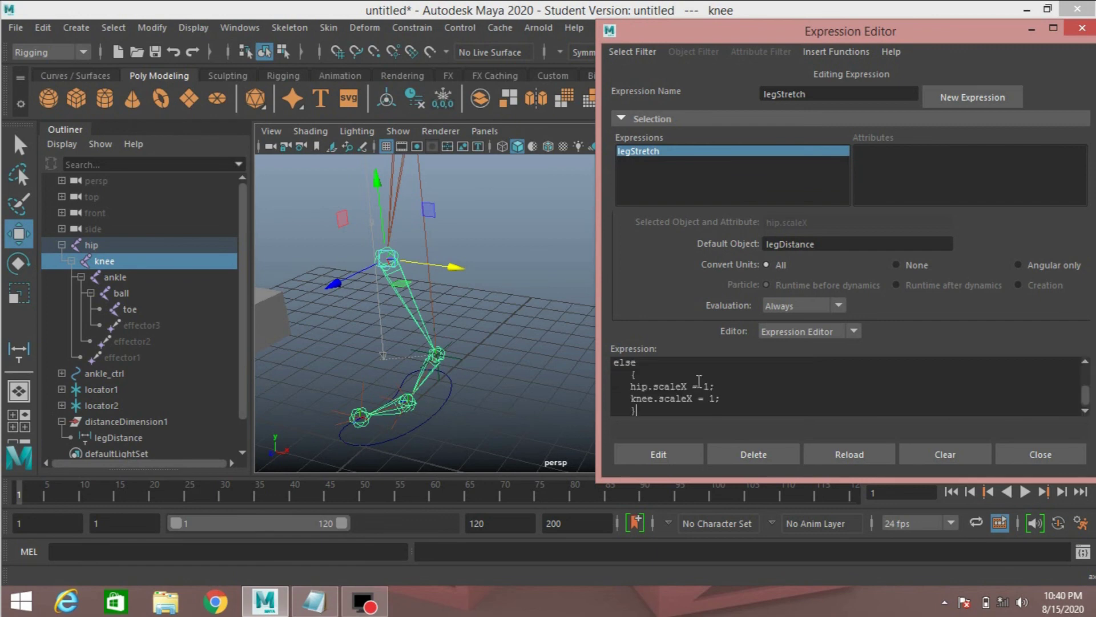
drag(597, 296, 508, 296)
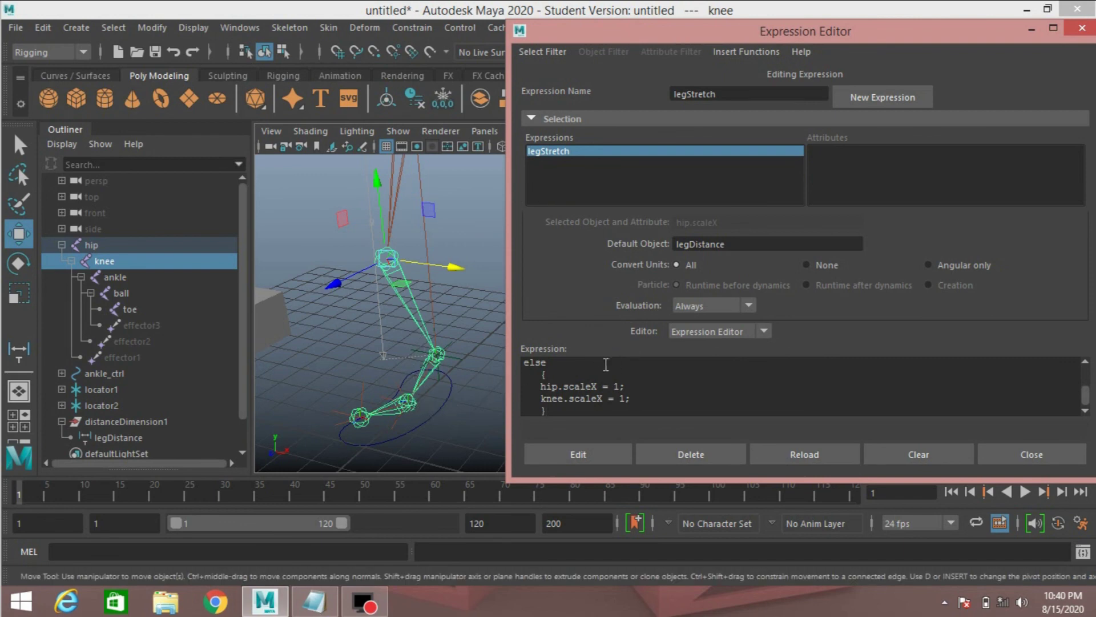
Step: Replace 10.09 with 9 in the condition and in the hip and knee scaleX divisions, apply the edit, and minimize the Expression Editor
scroll(620, 377, down, 1)
scroll(620, 377, up, 3)
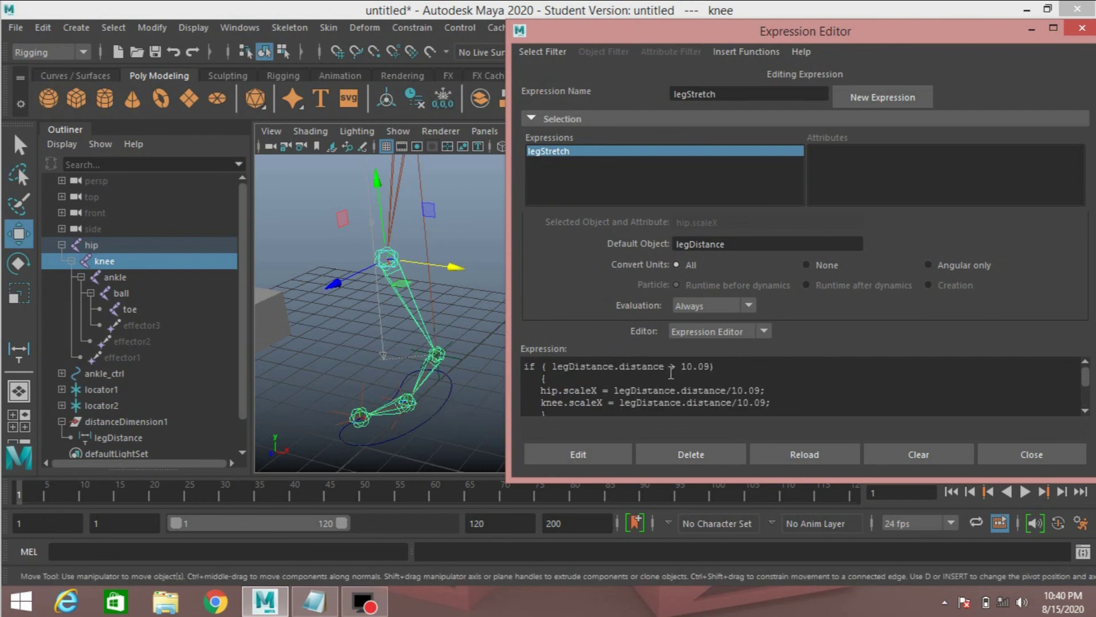
drag(683, 368, 705, 371)
drag(708, 372, 709, 371)
text(9)
drag(760, 390, 738, 390)
text(9)
drag(738, 403, 763, 403)
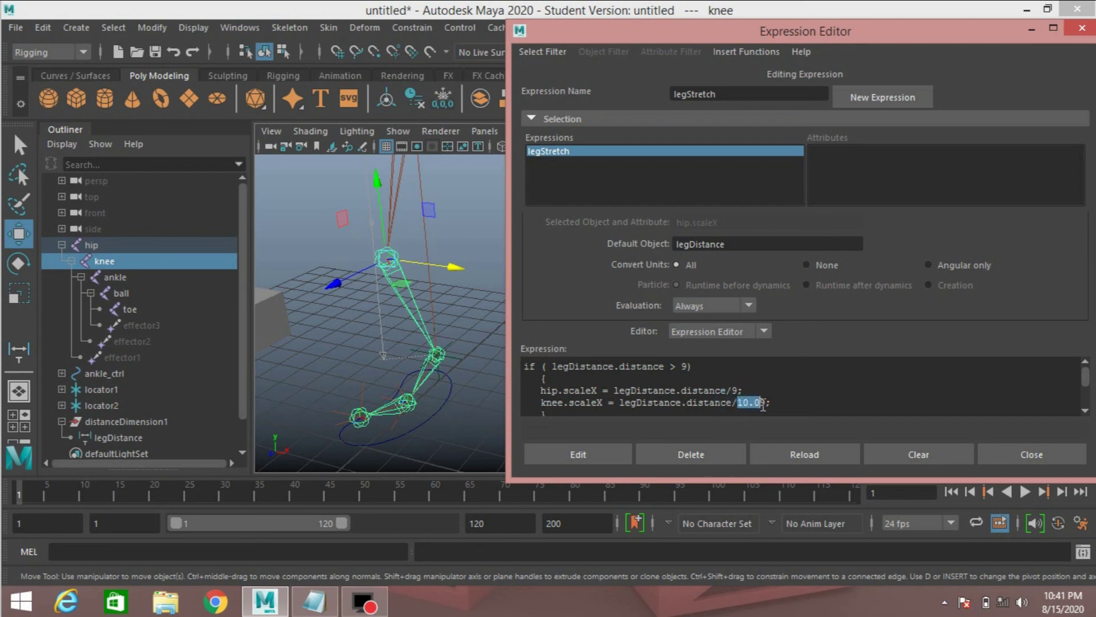
text(9)
click(585, 449)
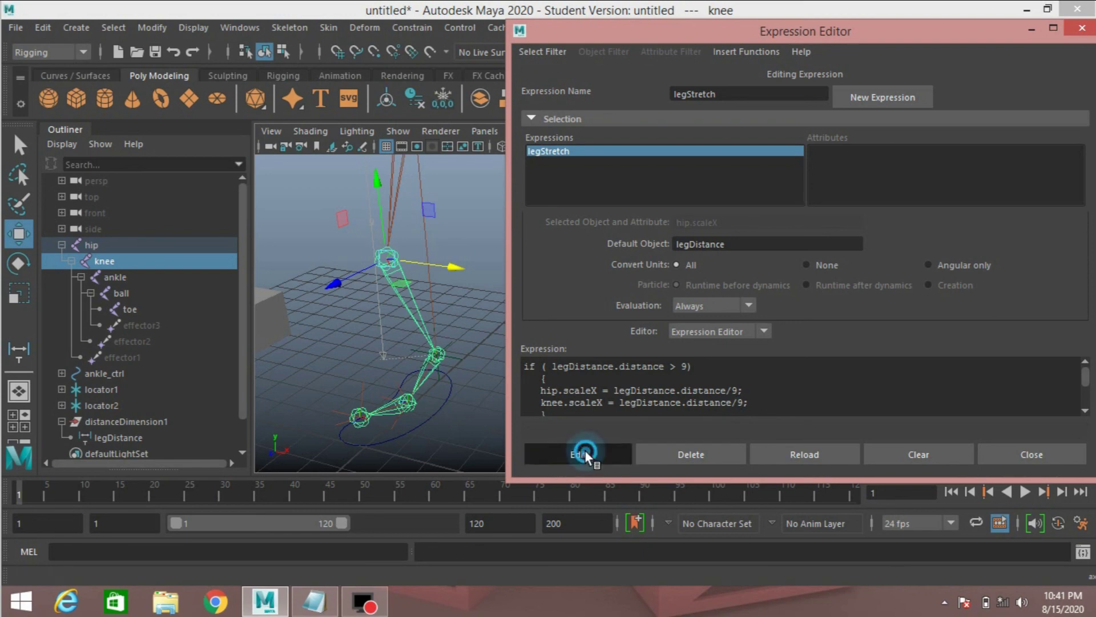
click(1030, 31)
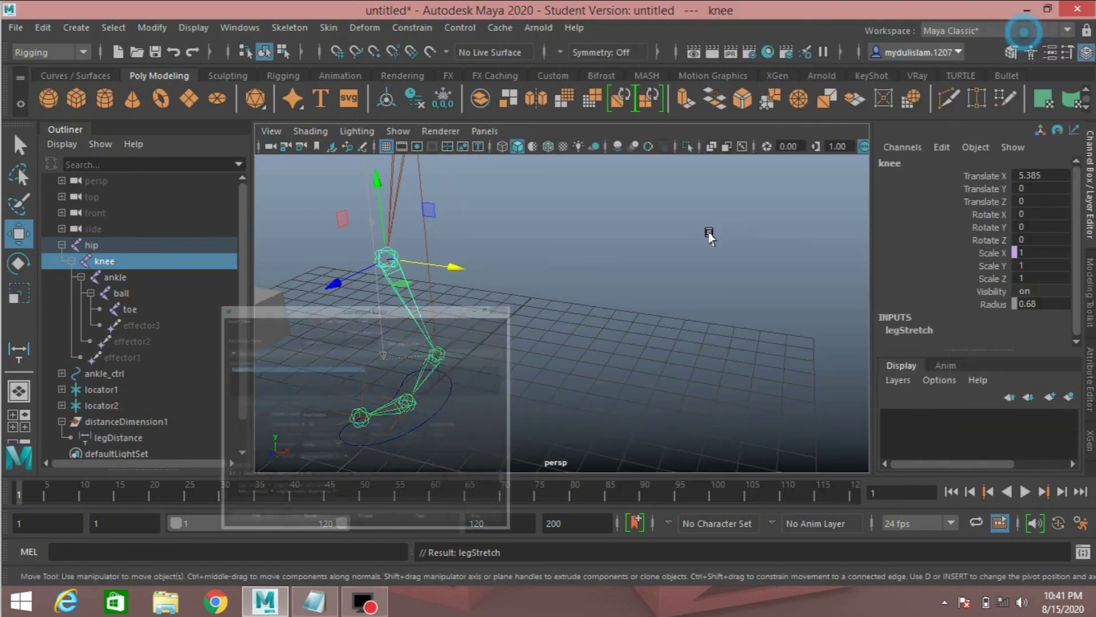
Step: Test the leg stretch by moving ankle_ctrl to about -0.23 in Translate Y and 3.56 in Translate Z
scroll(552, 292, down, 3)
scroll(567, 336, up, 3)
alt+drag(567, 336, 607, 374)
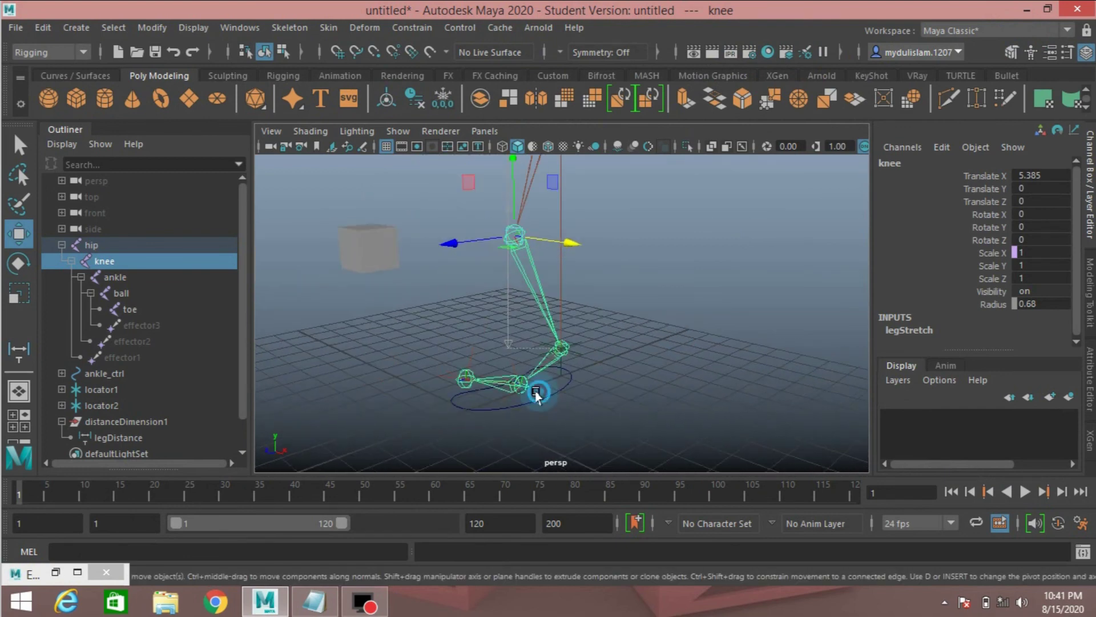
click(560, 403)
scroll(656, 359, down, 4)
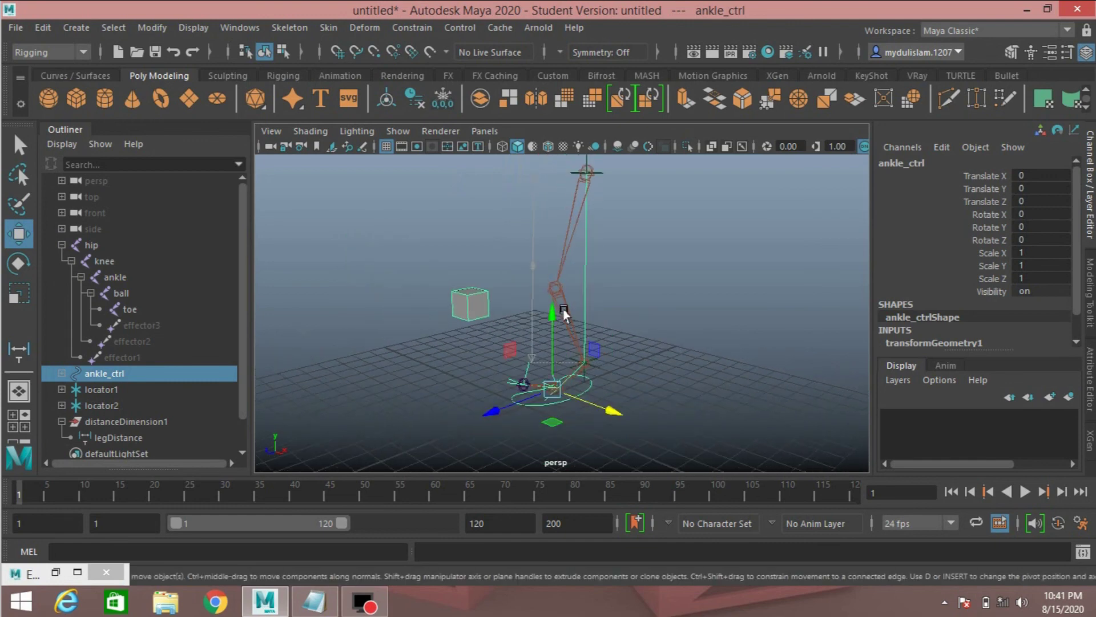
drag(552, 314, 607, 311)
drag(506, 422, 441, 439)
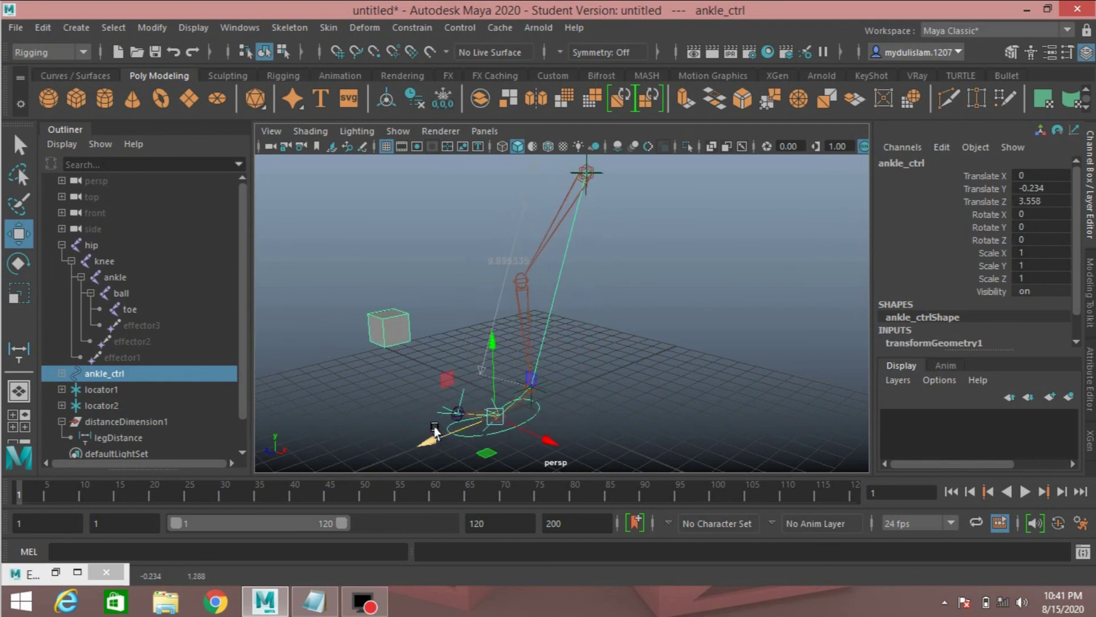